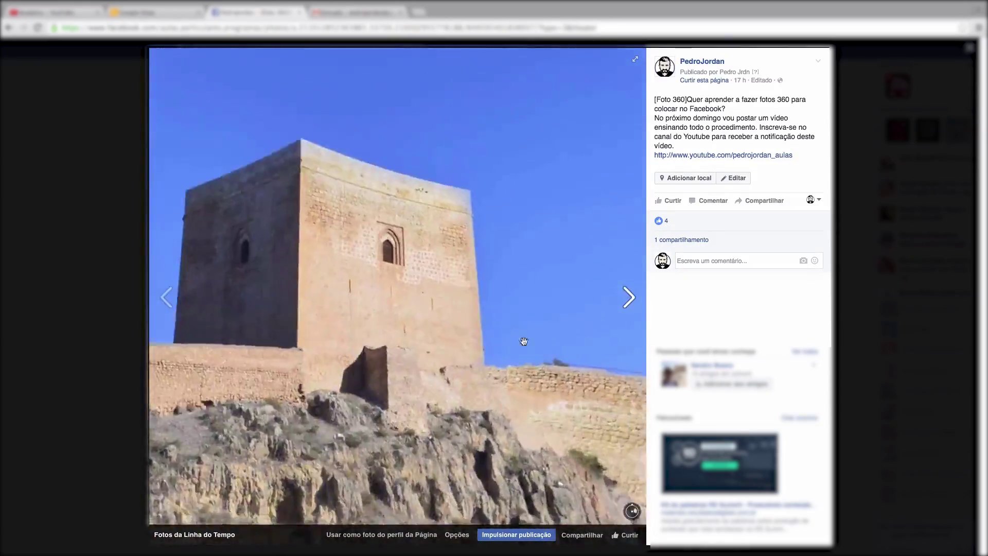
- After looking around the 360 castle view, open File > Automate > Photomerge
{"action": "mouse_move", "coordinate": [524, 342]}
{"action": "left_mouse_down"}
{"action": "mouse_move", "coordinate": [394, 215]}
{"action": "mouse_move", "coordinate": [428, 267]}
{"action": "mouse_move", "coordinate": [501, 322]}
{"action": "mouse_move", "coordinate": [331, 306]}
{"action": "left_mouse_up"}
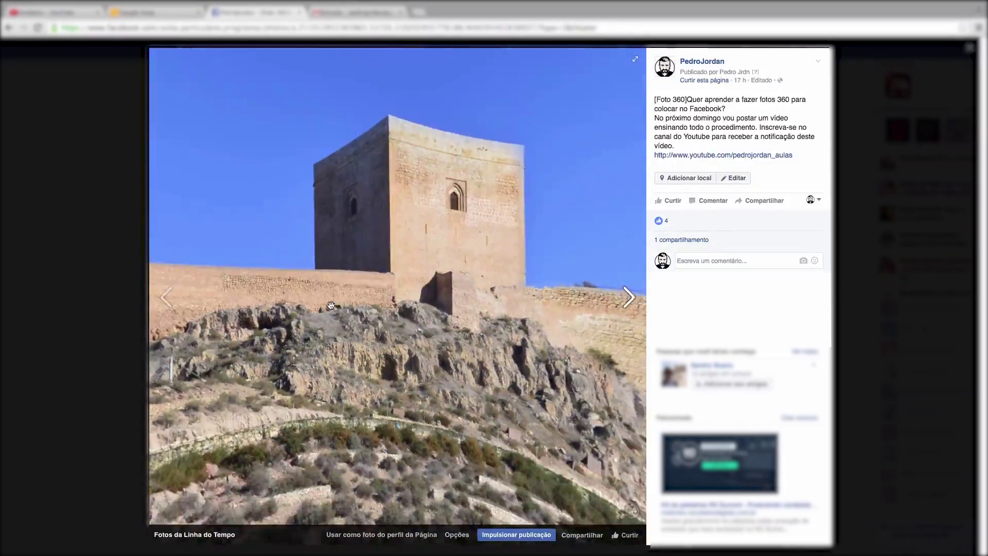
{"action": "mouse_move", "coordinate": [331, 305]}
{"action": "left_mouse_down"}
{"action": "mouse_move", "coordinate": [449, 301]}
{"action": "mouse_move", "coordinate": [317, 306]}
{"action": "mouse_move", "coordinate": [475, 404]}
{"action": "mouse_move", "coordinate": [398, 267]}
{"action": "left_mouse_up"}
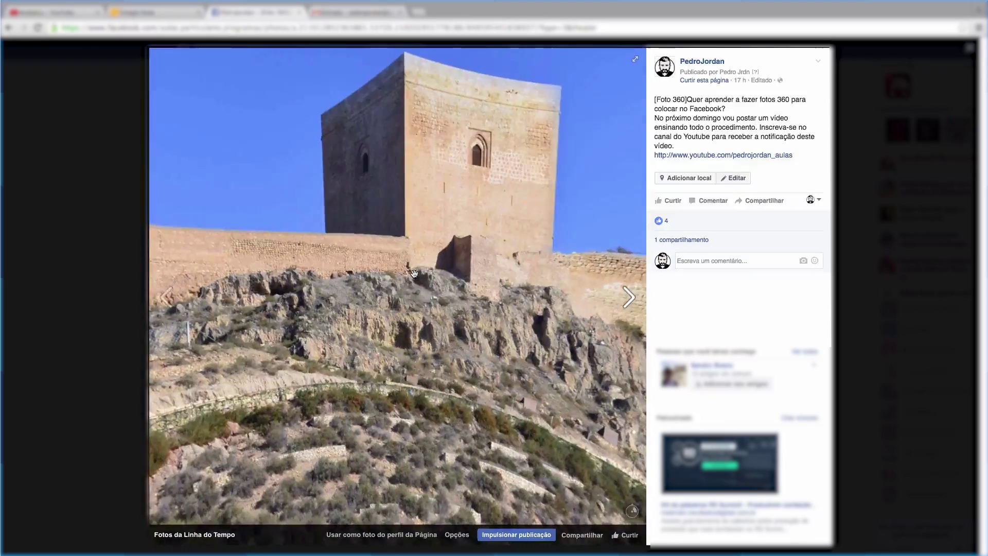
{"action": "mouse_move", "coordinate": [412, 275]}
{"action": "left_mouse_down"}
{"action": "mouse_move", "coordinate": [420, 310]}
{"action": "mouse_move", "coordinate": [278, 236]}
{"action": "mouse_move", "coordinate": [432, 249]}
{"action": "left_mouse_up"}
{"action": "mouse_move", "coordinate": [364, 242]}
{"action": "left_mouse_down"}
{"action": "mouse_move", "coordinate": [378, 209]}
{"action": "mouse_move", "coordinate": [423, 271]}
{"action": "mouse_move", "coordinate": [461, 247]}
{"action": "mouse_move", "coordinate": [286, 288]}
{"action": "mouse_move", "coordinate": [331, 305]}
{"action": "left_mouse_up"}
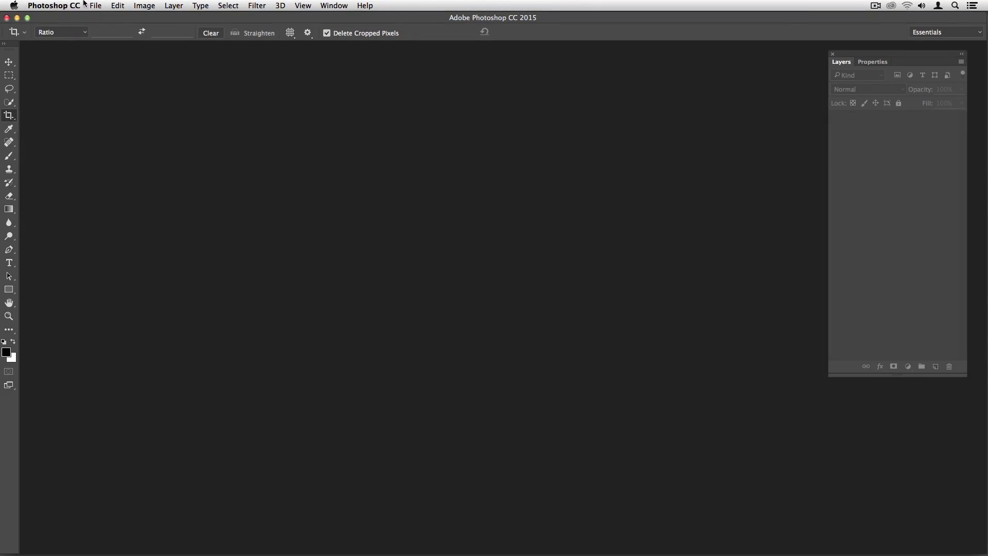
{"action": "left_click", "coordinate": [95, 5]}
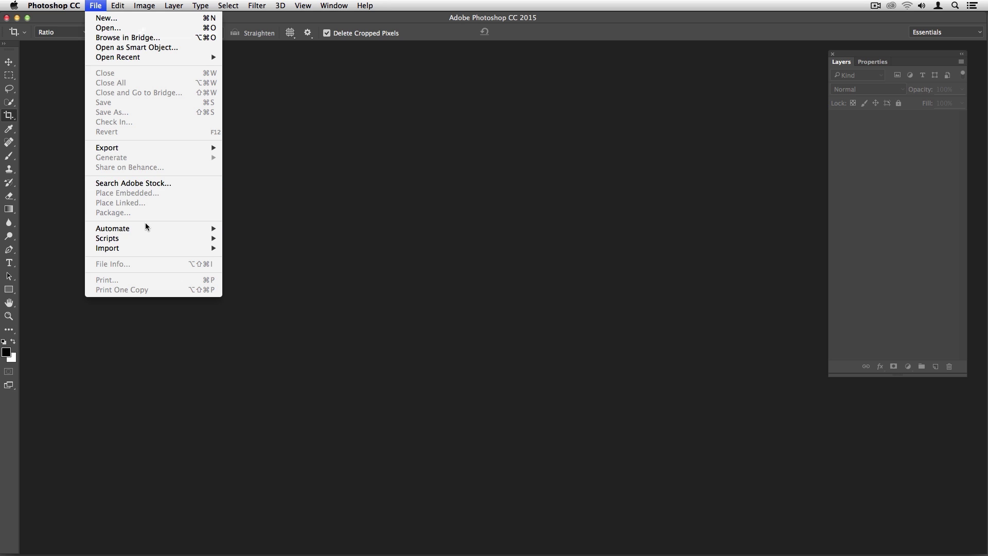
{"action": "mouse_move", "coordinate": [113, 228]}
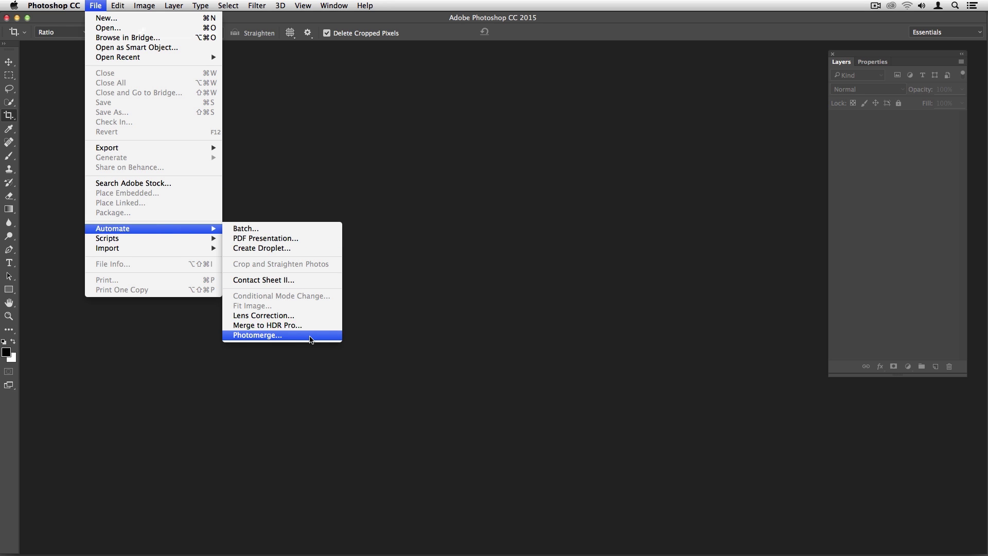
{"action": "left_click", "coordinate": [313, 335]}
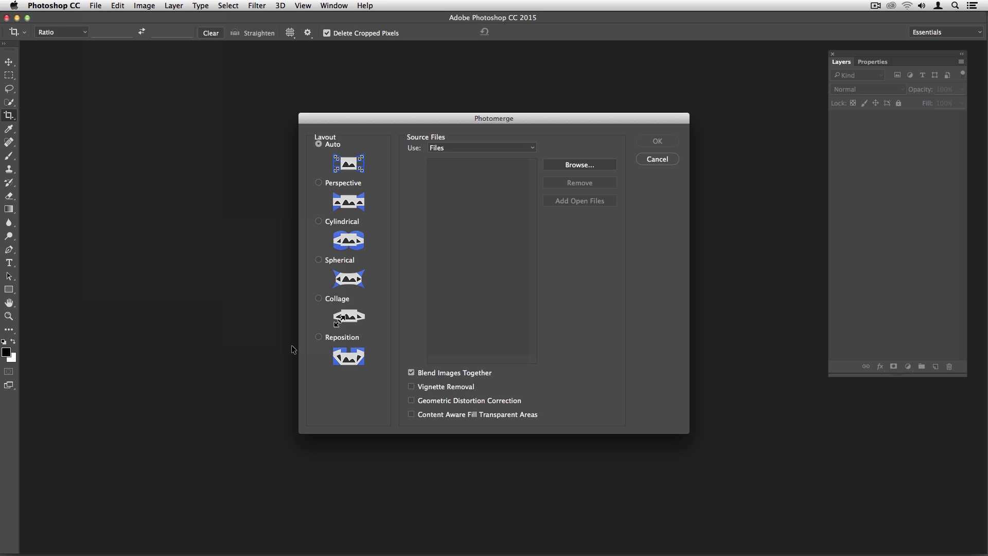
- Choose the Reposition layout and preview photos _DSC0623–_DSC0626 in the Photomerge folder
{"action": "left_click", "coordinate": [318, 337]}
{"action": "left_click", "coordinate": [553, 166]}
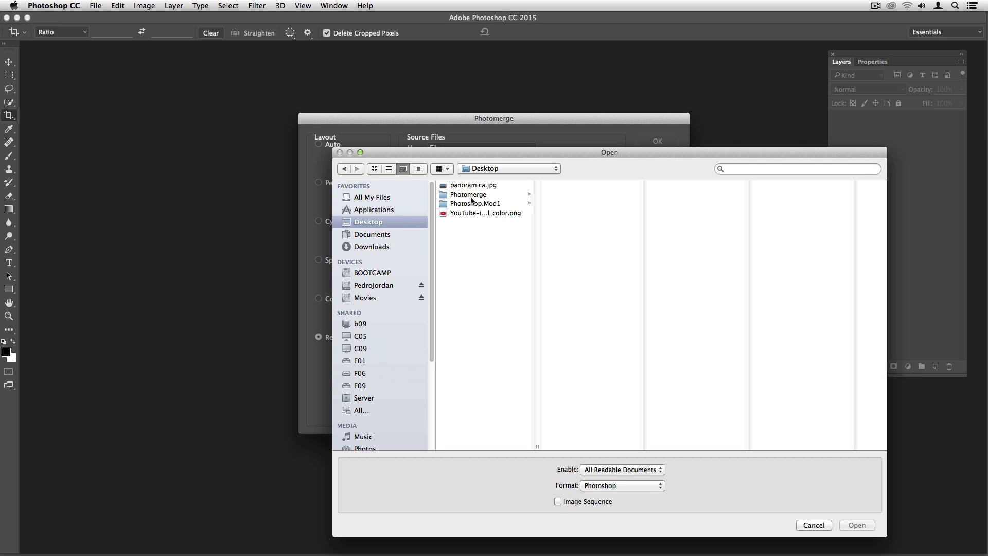
{"action": "left_click", "coordinate": [471, 198]}
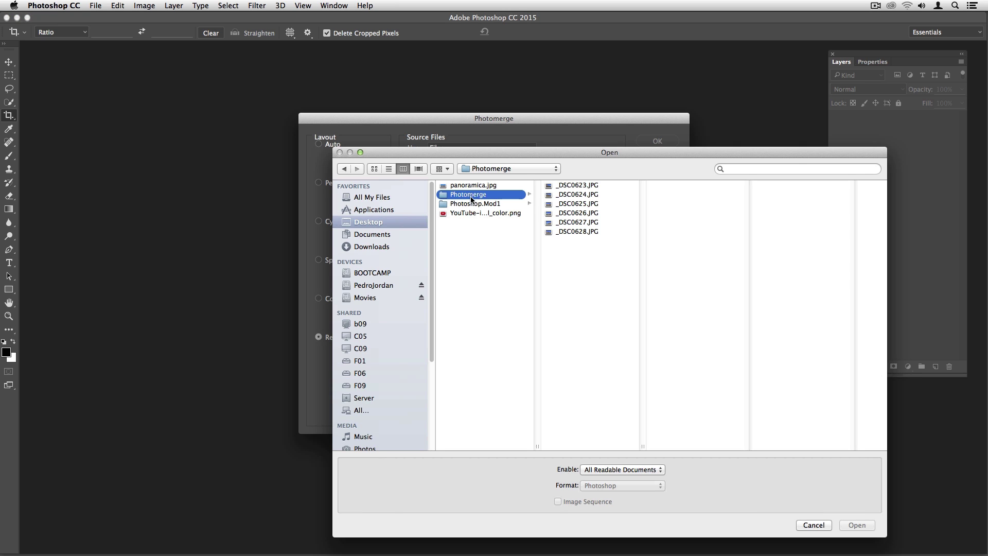
{"action": "left_click", "coordinate": [577, 186]}
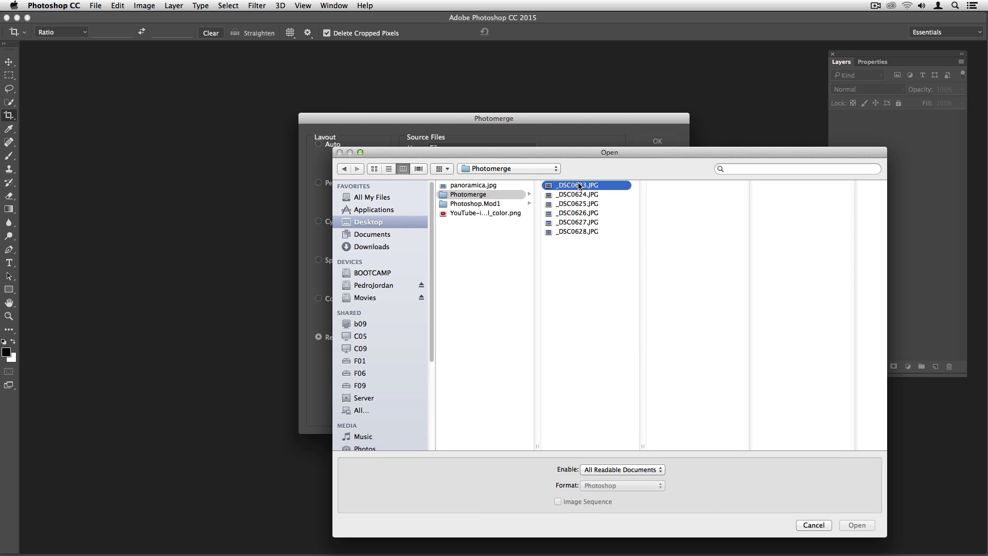
{"action": "key", "text": "space"}
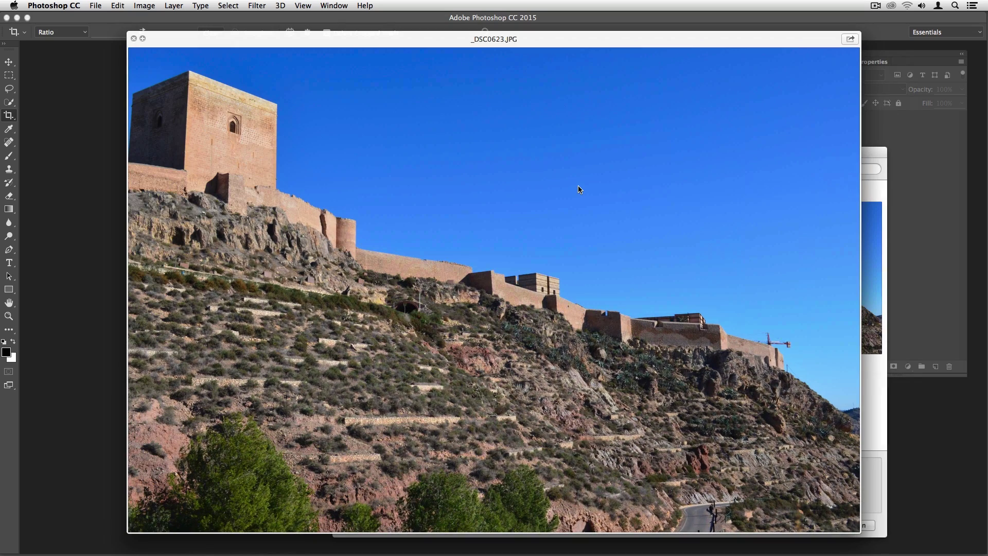
{"action": "key", "text": "Down"}
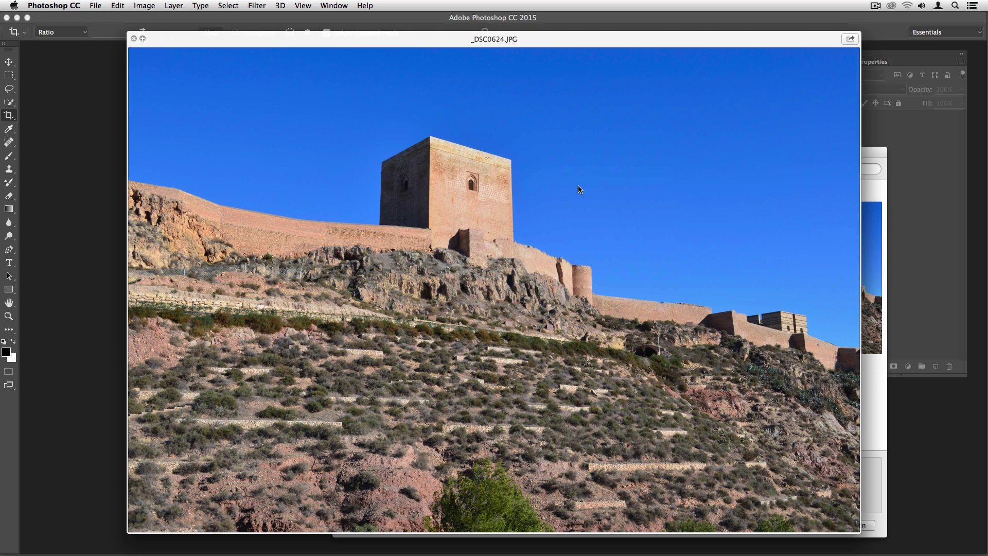
{"action": "key", "text": "Down"}
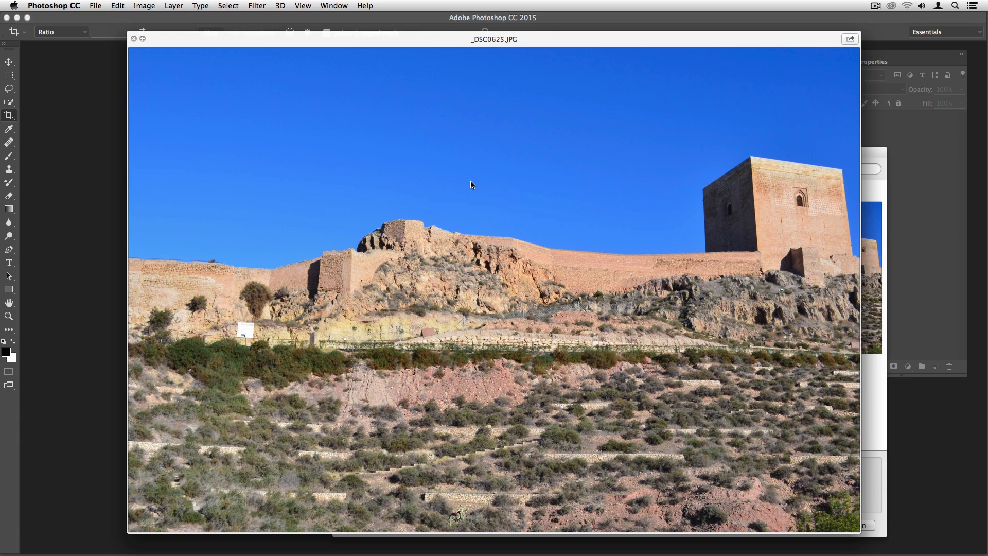
{"action": "key", "text": "Down"}
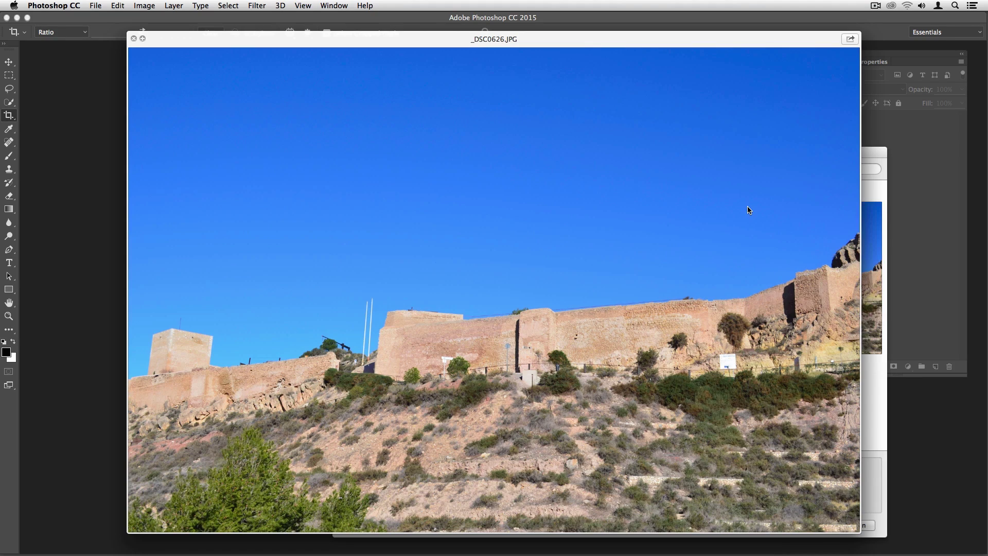
{"action": "key", "text": "space"}
- Load _DSC0623 through _DSC0628 as source files and stitch the panorama
{"action": "left_click_drag", "start_coordinate": [591, 249], "coordinate": [605, 186]}
{"action": "left_click", "coordinate": [854, 526]}
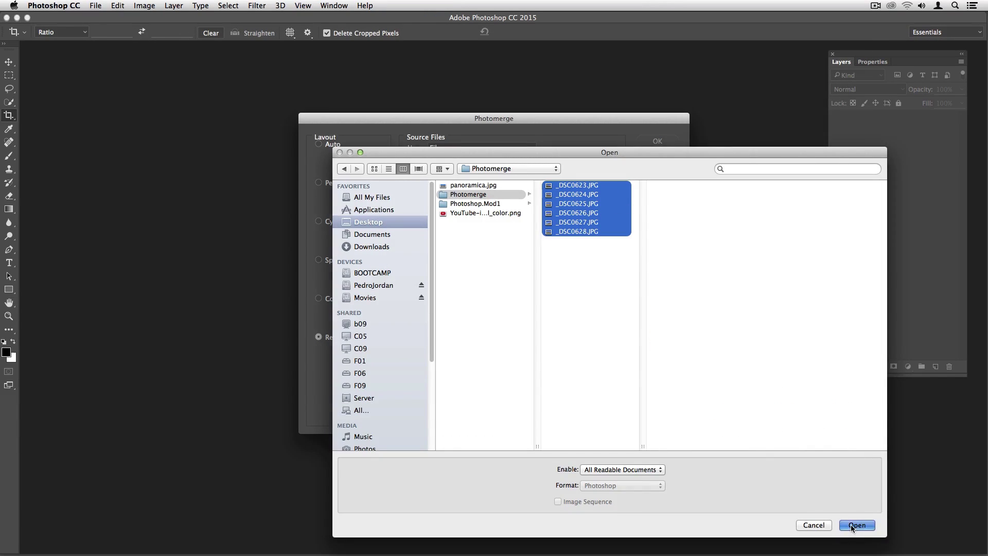
{"action": "left_click", "coordinate": [664, 144]}
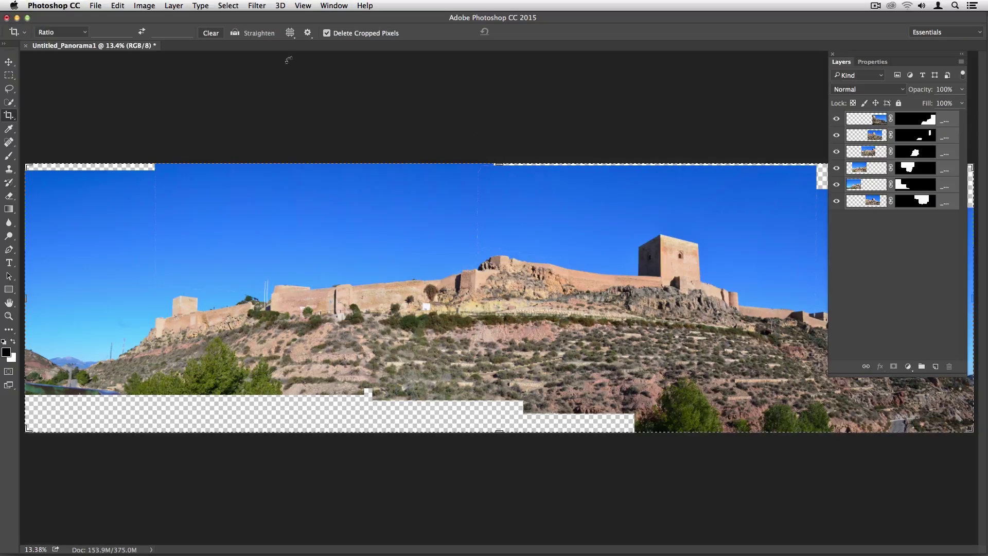
- Merge the six stitched panorama layers into one _DSC0623.JPG layer
{"action": "left_click", "coordinate": [174, 6]}
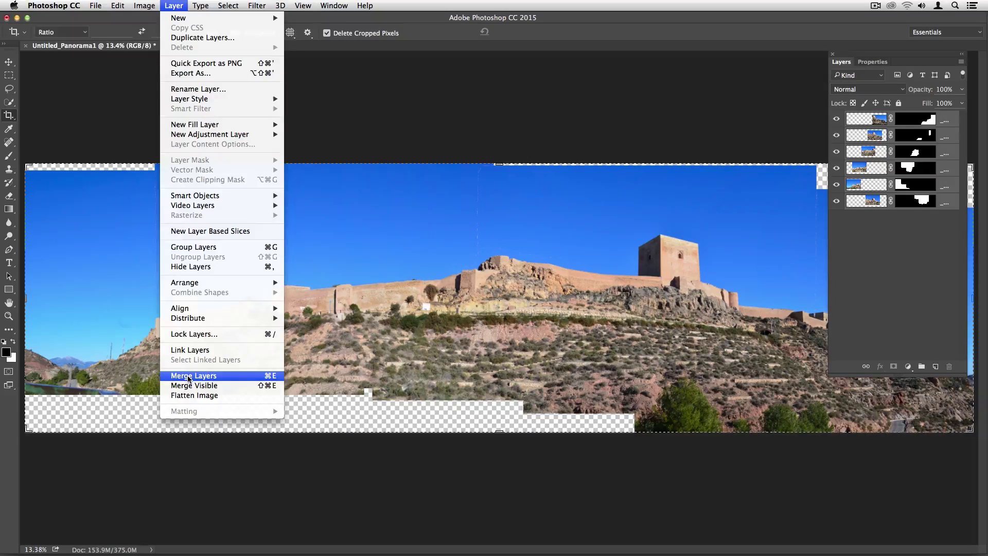
{"action": "left_click", "coordinate": [188, 377]}
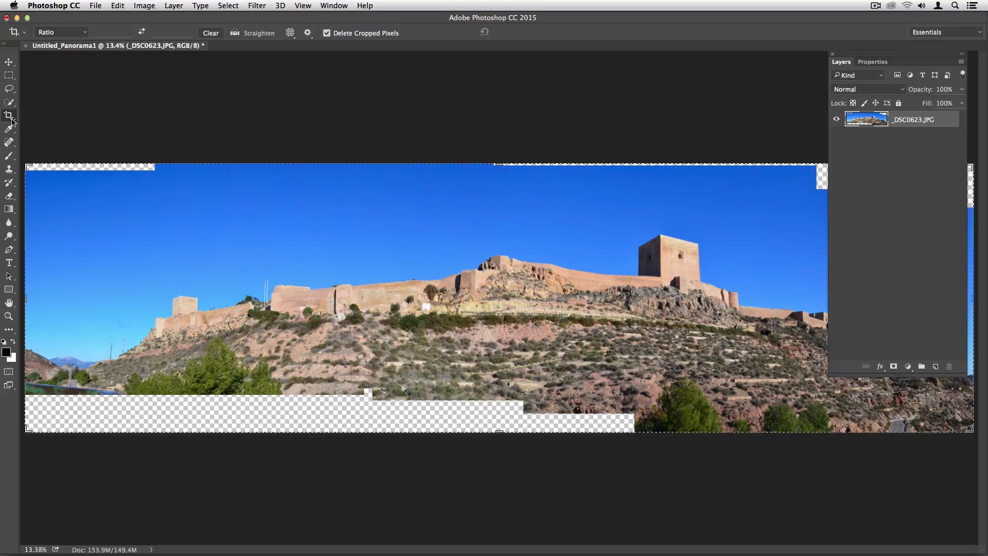
- Crop to 6000 × 3000 px at 72 px/in with Delete Cropped Pixels turned off
{"action": "left_click", "coordinate": [60, 33]}
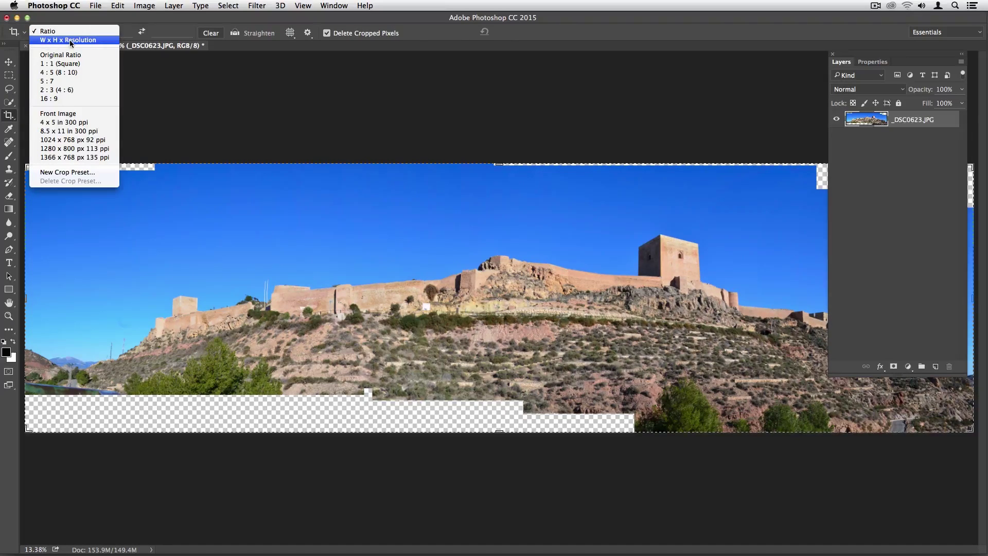
{"action": "left_click", "coordinate": [72, 41]}
{"action": "left_click", "coordinate": [94, 32]}
{"action": "type", "text": "6000"}
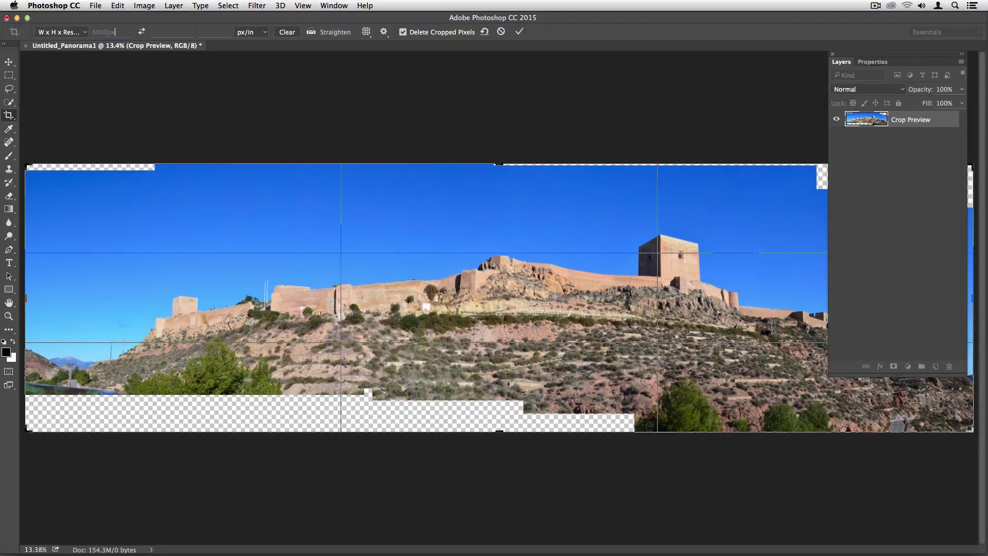
{"action": "type", "text": "300"}
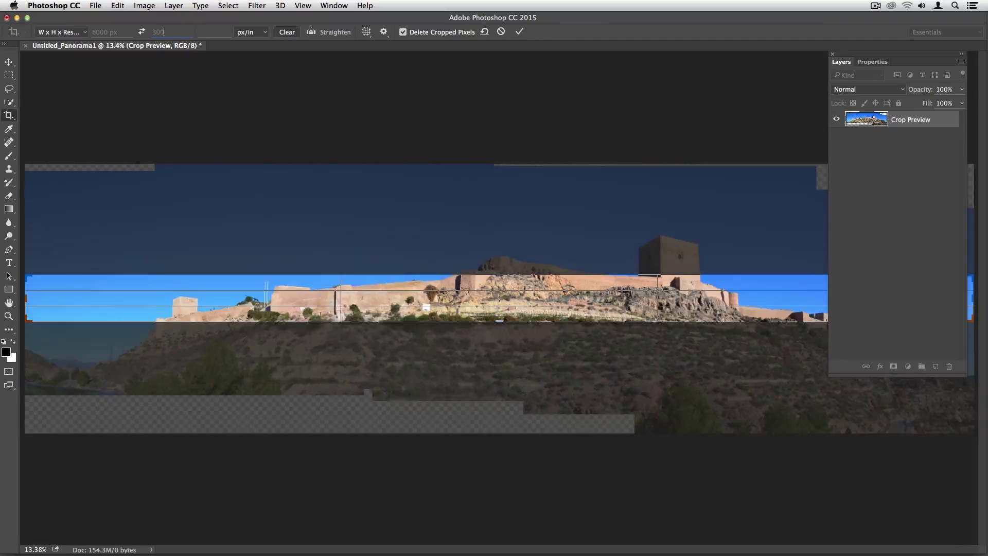
{"action": "type", "text": "0"}
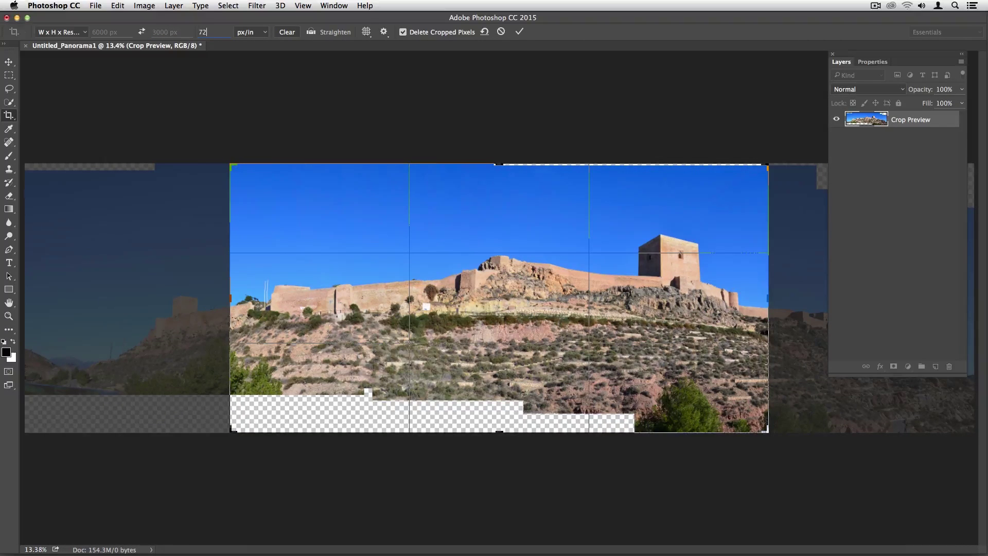
{"action": "left_click", "coordinate": [251, 32]}
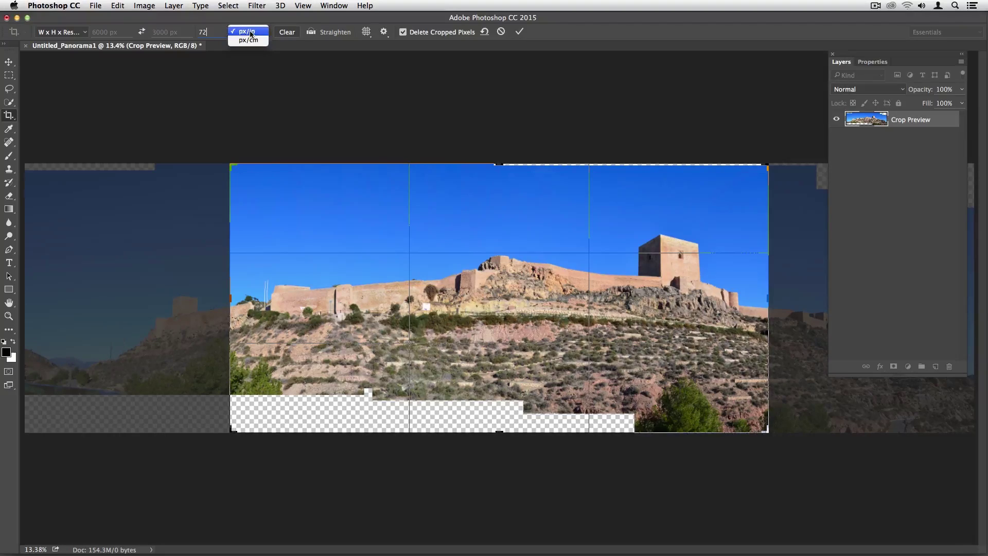
{"action": "left_click", "coordinate": [251, 34]}
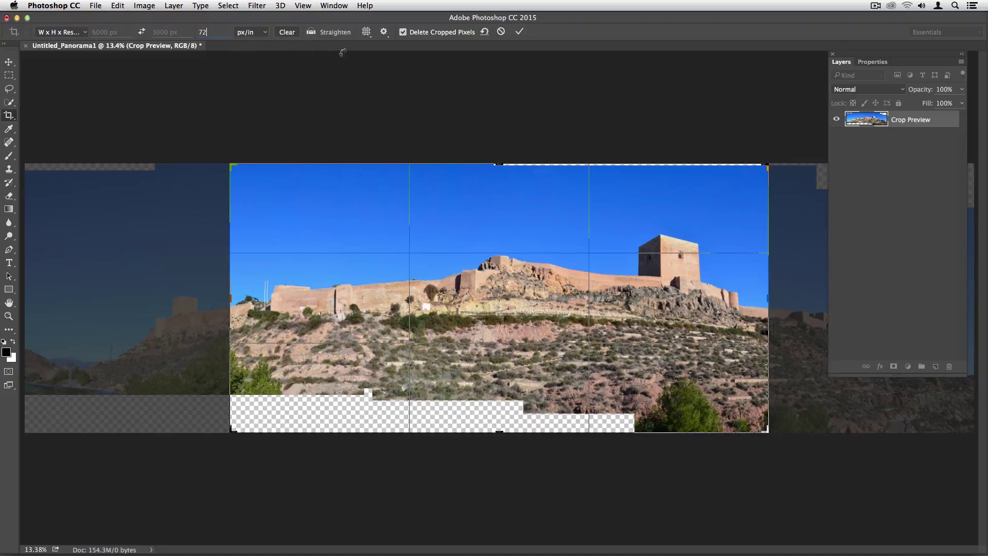
{"action": "left_click", "coordinate": [404, 33]}
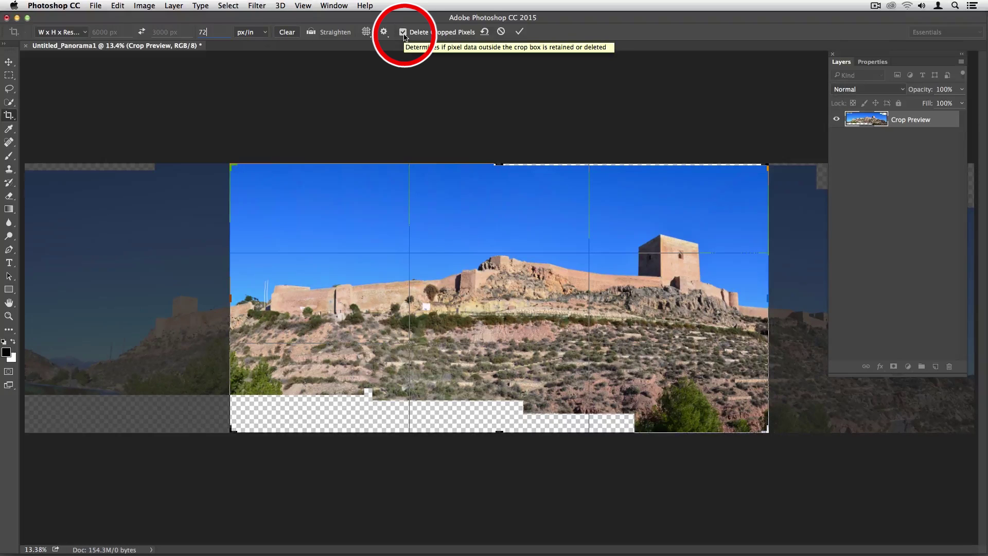
{"action": "left_click", "coordinate": [520, 33]}
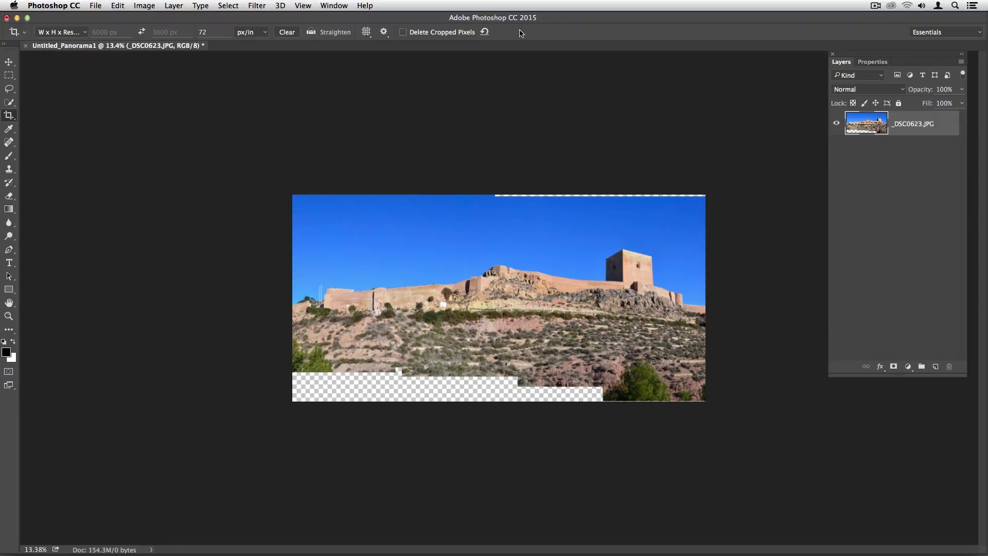
- Shift the panorama down, then duplicate it, flip the copy horizontally and slide it right
{"action": "left_click", "coordinate": [8, 61]}
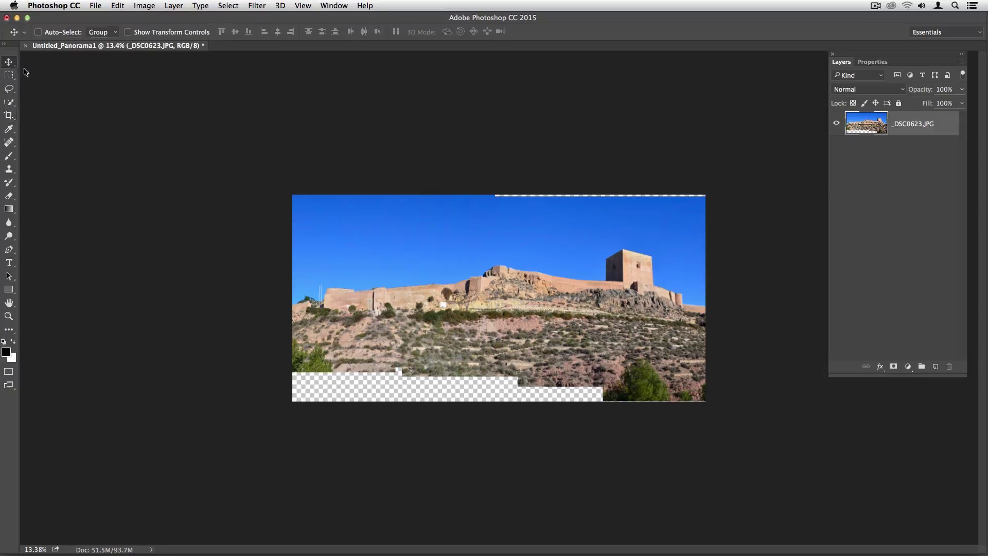
{"action": "mouse_move", "coordinate": [453, 312]}
{"action": "left_mouse_down"}
{"action": "mouse_move", "coordinate": [430, 333]}
{"action": "mouse_move", "coordinate": [405, 329]}
{"action": "left_mouse_up"}
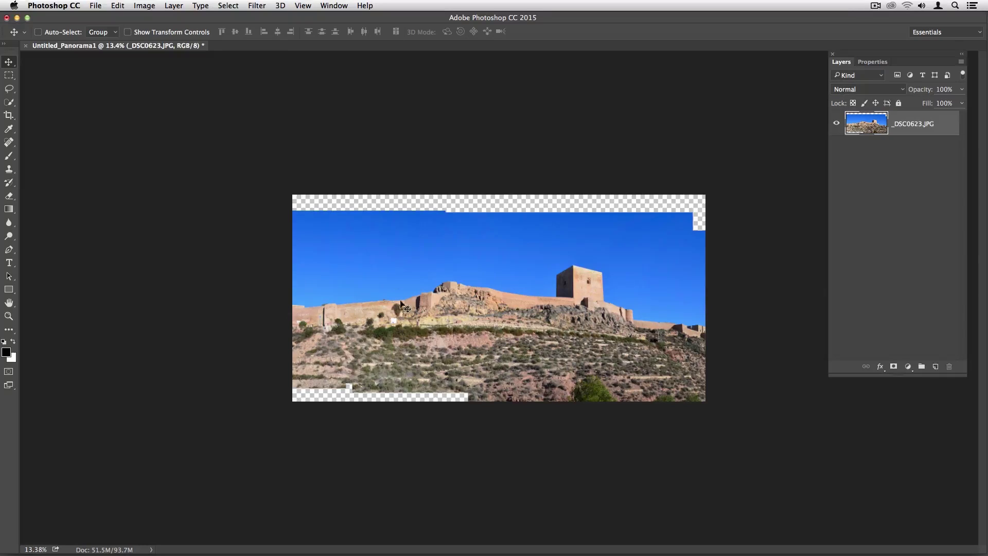
{"action": "left_click", "coordinate": [170, 5]}
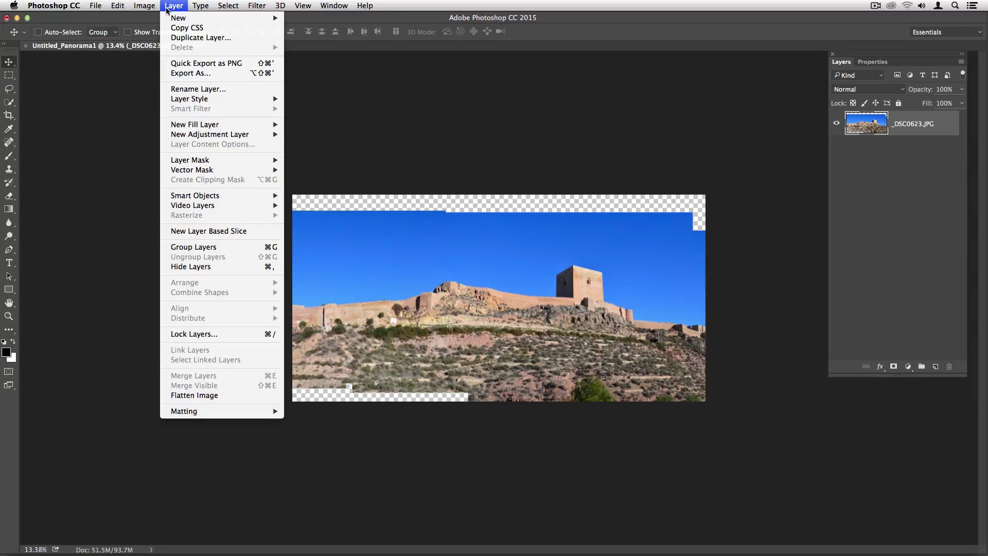
{"action": "mouse_move", "coordinate": [178, 17]}
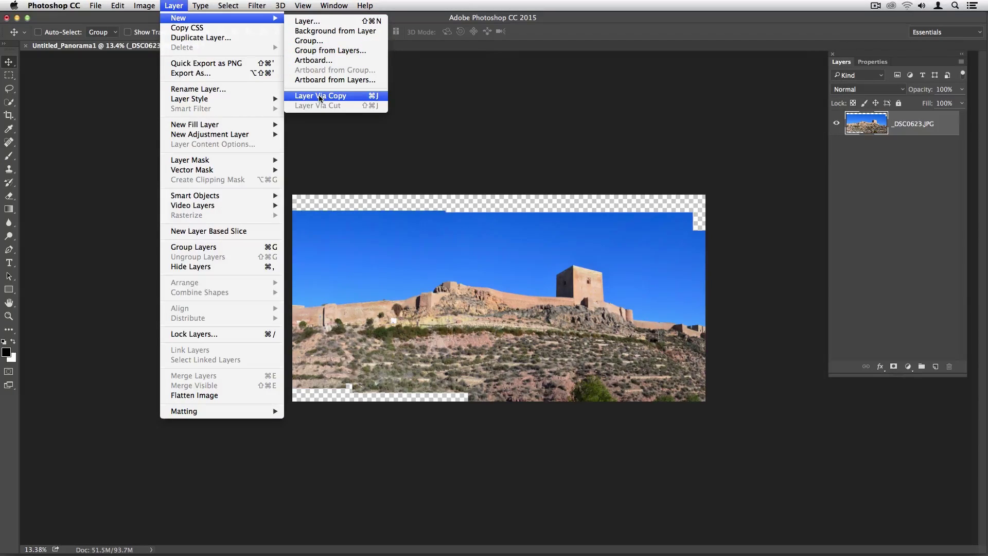
{"action": "left_click", "coordinate": [320, 98]}
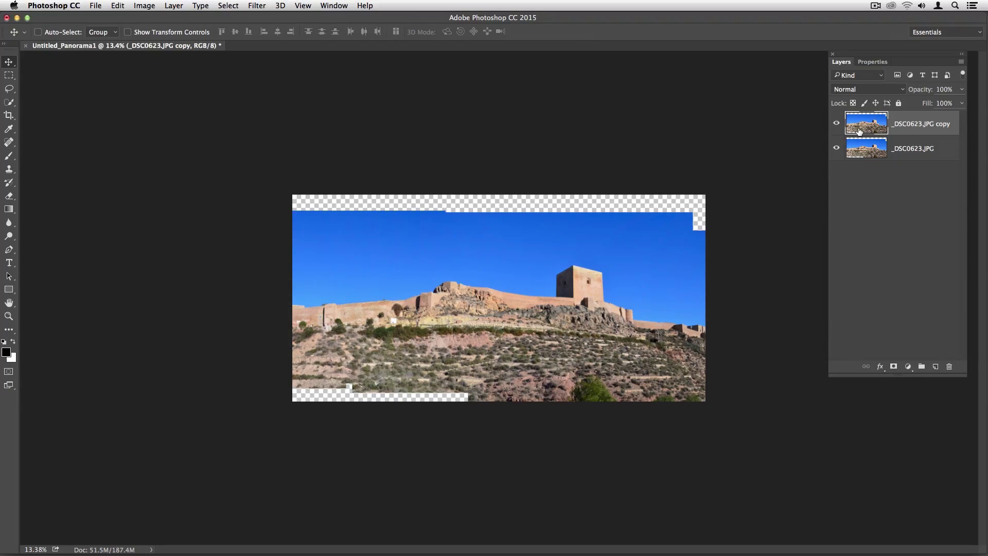
{"action": "left_click", "coordinate": [117, 5]}
{"action": "mouse_move", "coordinate": [134, 224]}
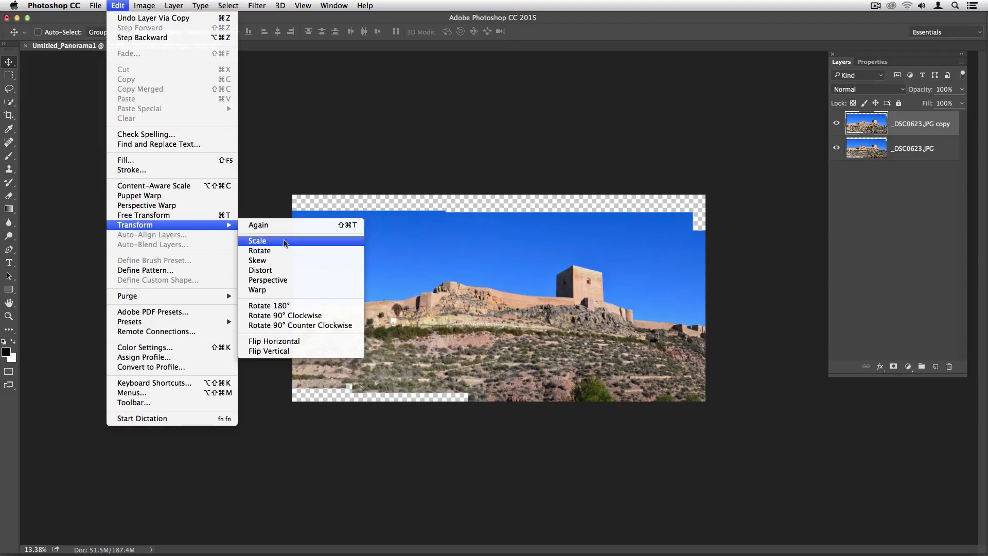
{"action": "left_click", "coordinate": [313, 340]}
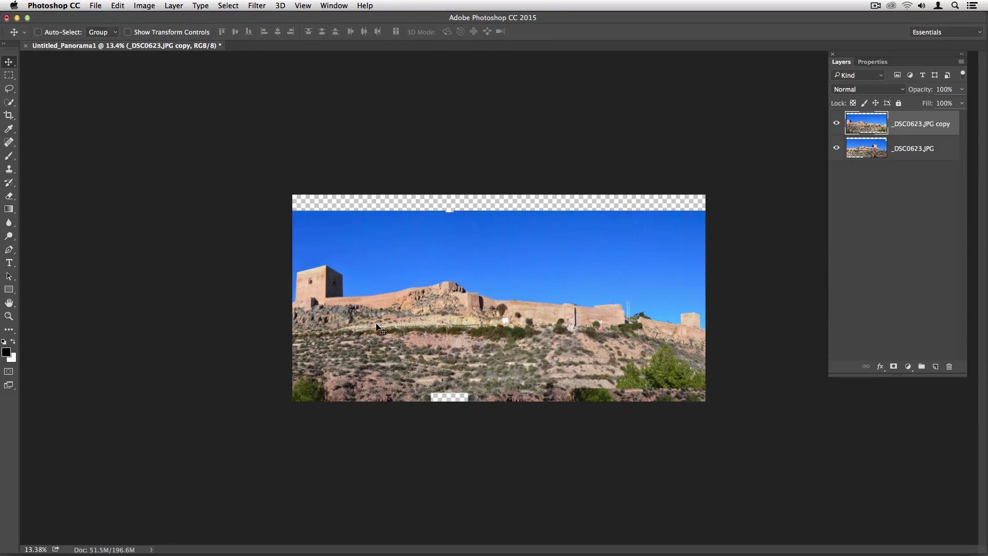
{"action": "left_click_drag", "start_coordinate": [377, 324], "coordinate": [445, 330]}
{"action": "left_click_drag", "start_coordinate": [447, 330], "coordinate": [467, 330]}
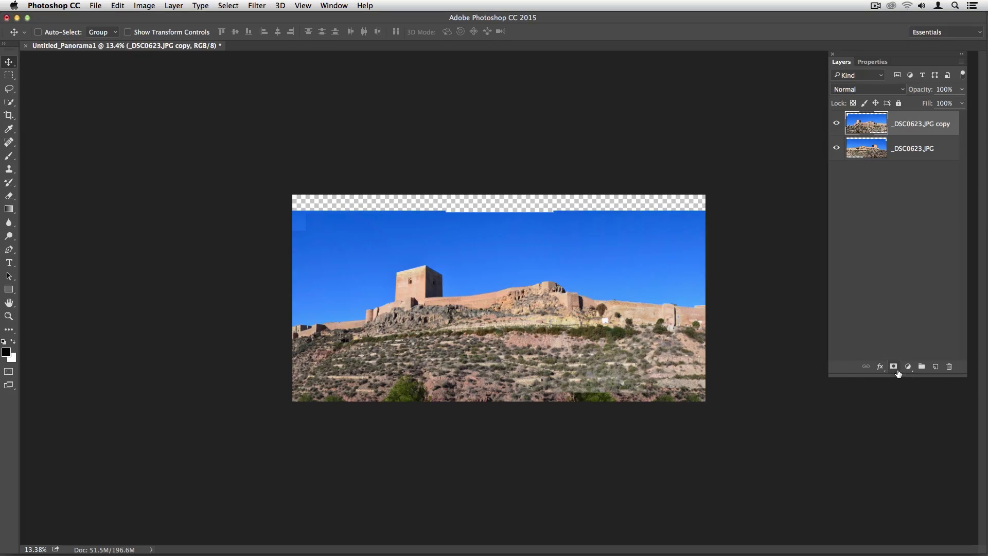
- Add a layer mask and paint it black with a large soft brush, hiding the duplicate tower
{"action": "left_click", "coordinate": [896, 370]}
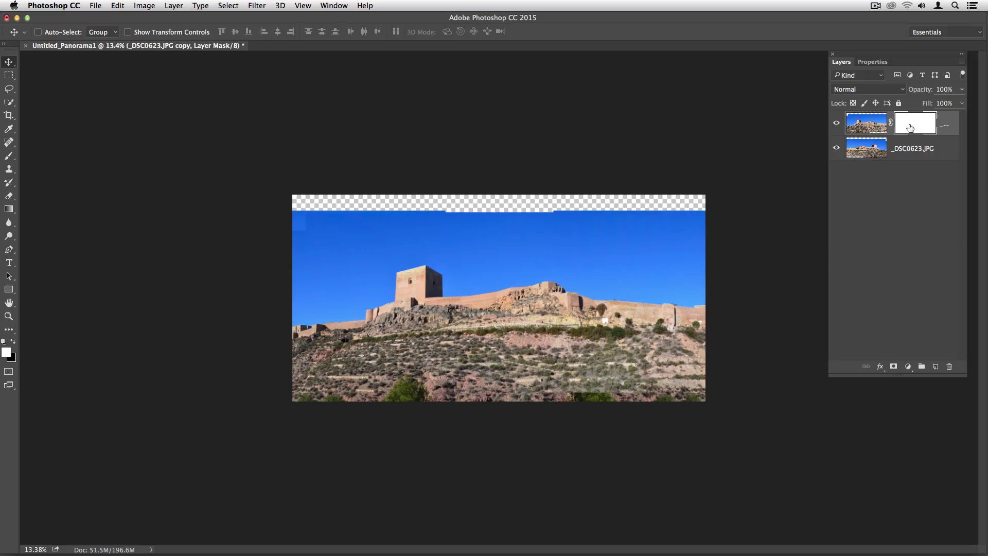
{"action": "left_click", "coordinate": [6, 158]}
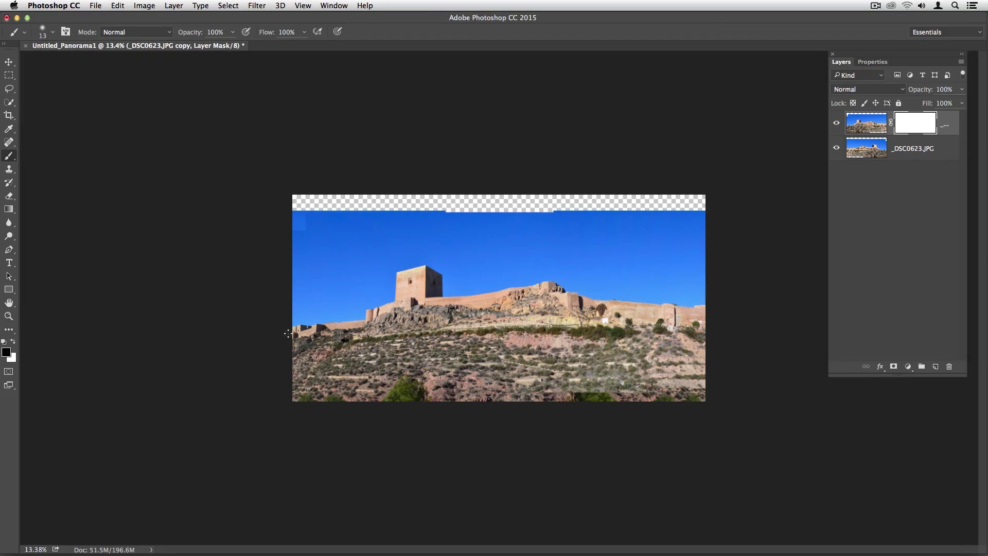
{"action": "right_click", "coordinate": [381, 292]}
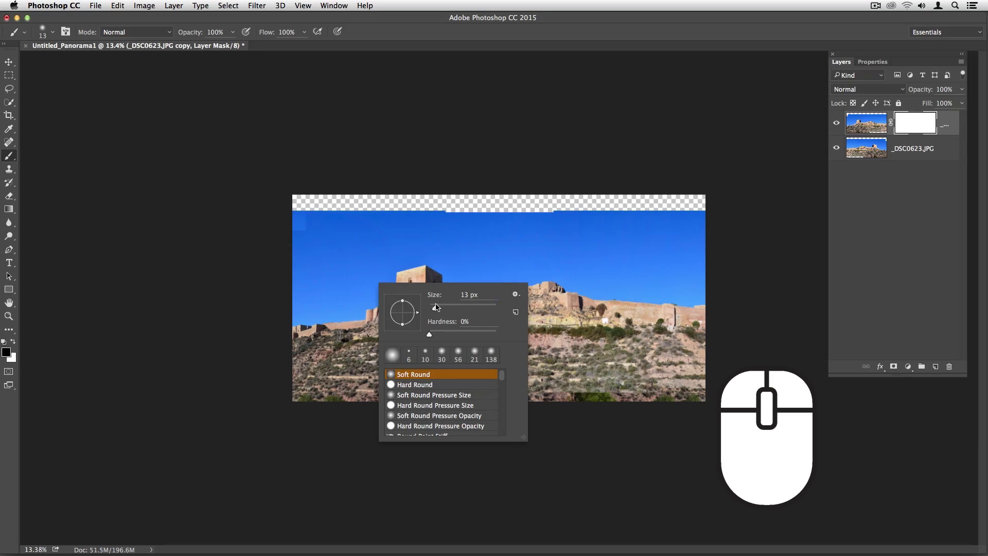
{"action": "left_click_drag", "start_coordinate": [430, 312], "coordinate": [483, 308]}
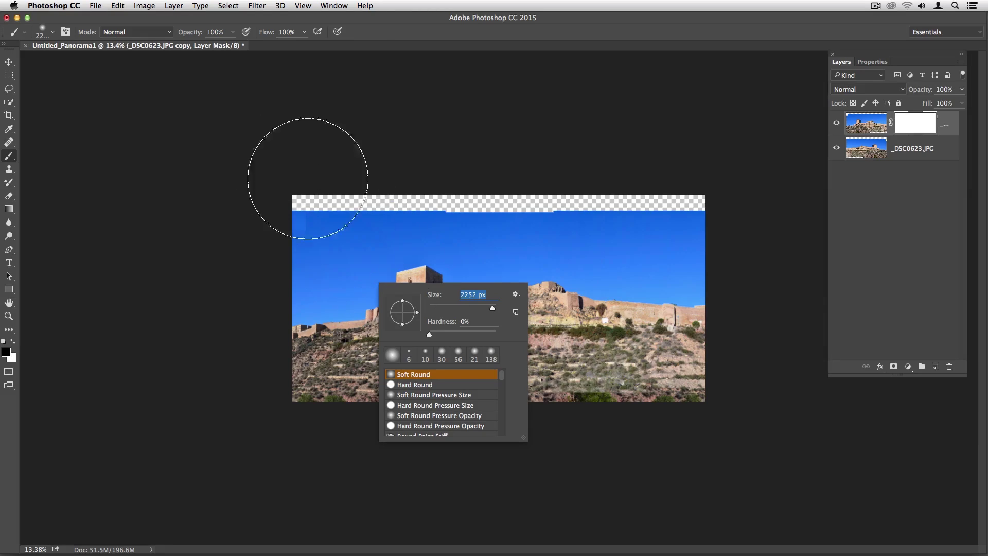
{"action": "key", "text": "Return"}
{"action": "mouse_move", "coordinate": [322, 421]}
{"action": "left_mouse_down"}
{"action": "mouse_move", "coordinate": [331, 342]}
{"action": "mouse_move", "coordinate": [353, 408]}
{"action": "mouse_move", "coordinate": [399, 347]}
{"action": "left_mouse_up"}
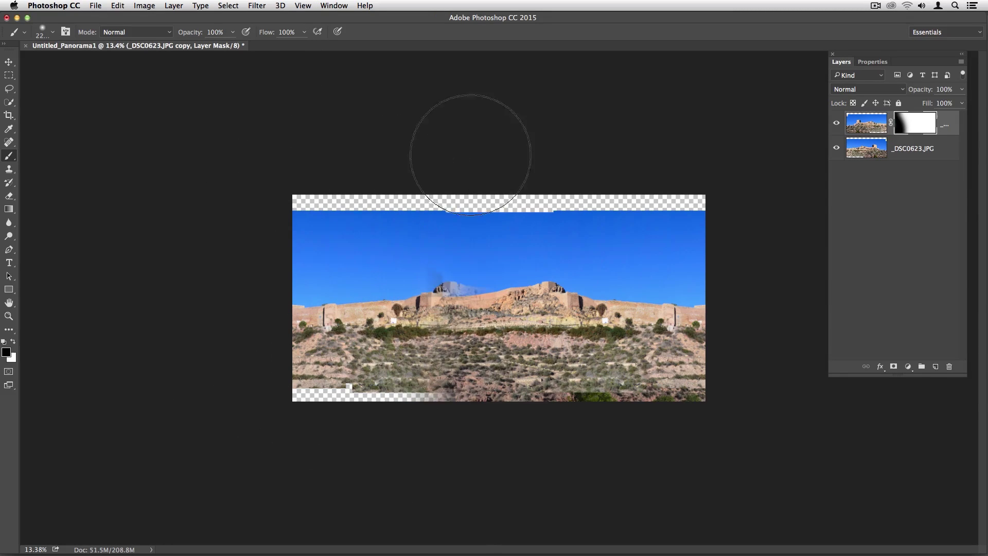
{"action": "mouse_move", "coordinate": [470, 148]}
{"action": "left_mouse_down"}
{"action": "mouse_move", "coordinate": [446, 468]}
{"action": "mouse_move", "coordinate": [507, 397]}
{"action": "mouse_move", "coordinate": [495, 381]}
{"action": "mouse_move", "coordinate": [540, 288]}
{"action": "mouse_move", "coordinate": [490, 216]}
{"action": "mouse_move", "coordinate": [531, 397]}
{"action": "left_mouse_up"}
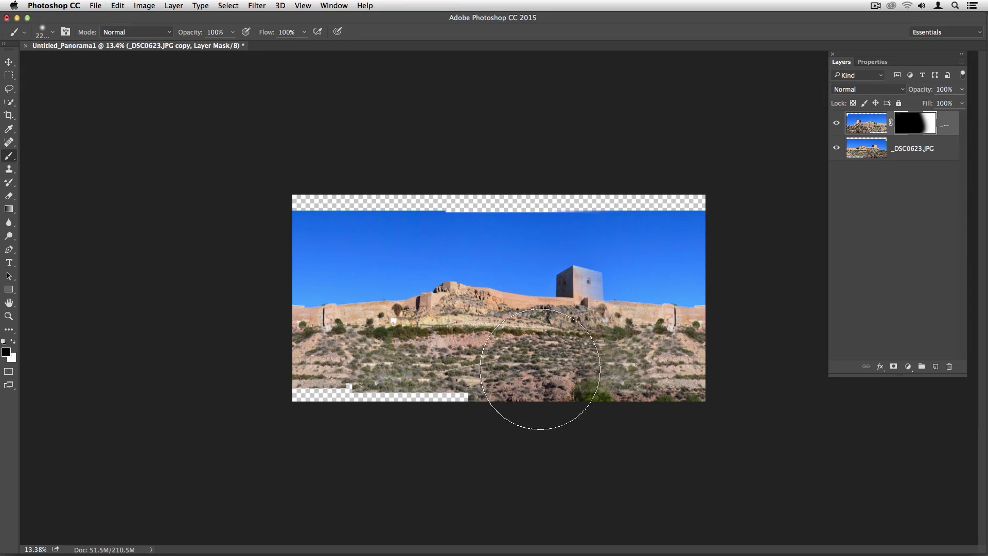
- With a smaller brush, mask out the top layer across the hillside seam, slope and tunnel arch
{"action": "key", "text": "super+plus"}
{"action": "key", "text": "super+plus"}
{"action": "key", "text": "super+plus"}
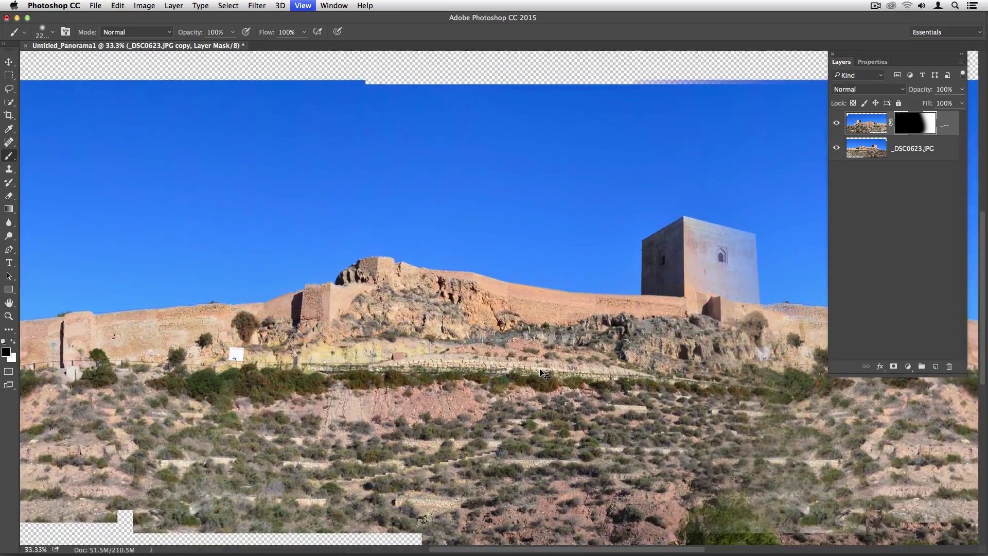
{"action": "key", "text": "super+plus"}
{"action": "left_click_drag", "start_coordinate": [487, 291], "coordinate": [459, 283]}
{"action": "scroll", "coordinate": [458, 283], "scroll_direction": "right", "scroll_amount": 10}
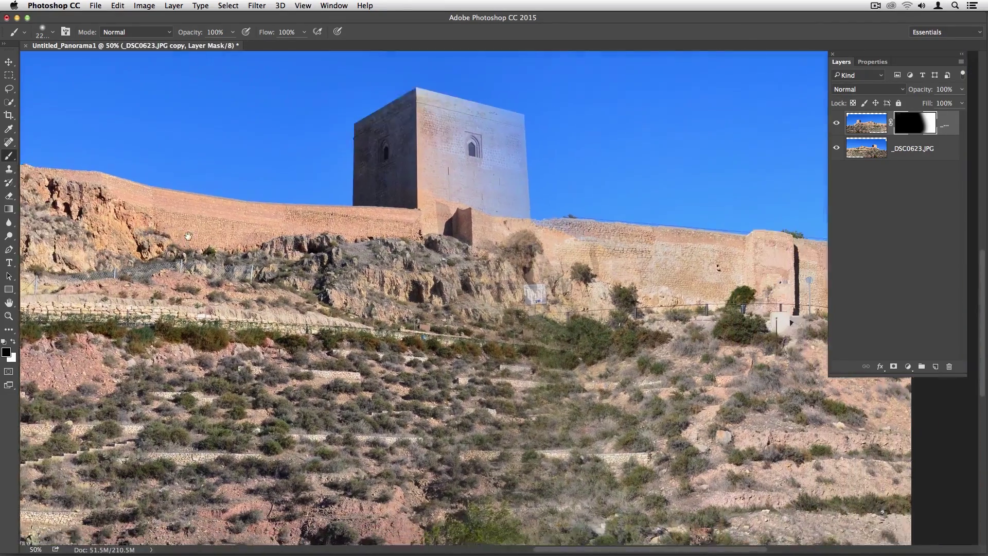
{"action": "scroll", "coordinate": [459, 283], "scroll_direction": "down", "scroll_amount": 3}
{"action": "right_click", "coordinate": [254, 319]}
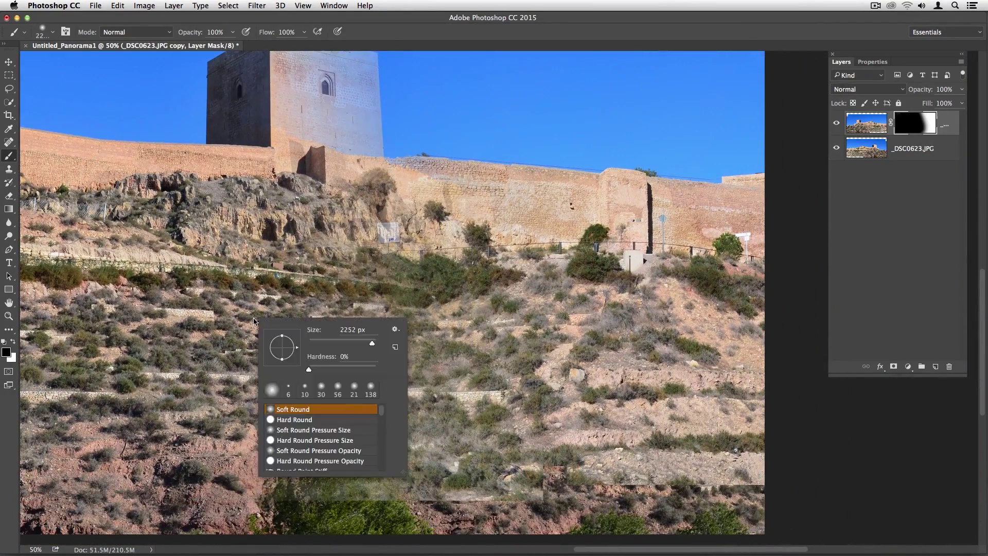
{"action": "left_click_drag", "start_coordinate": [371, 344], "coordinate": [369, 345]}
{"action": "key", "text": "Return"}
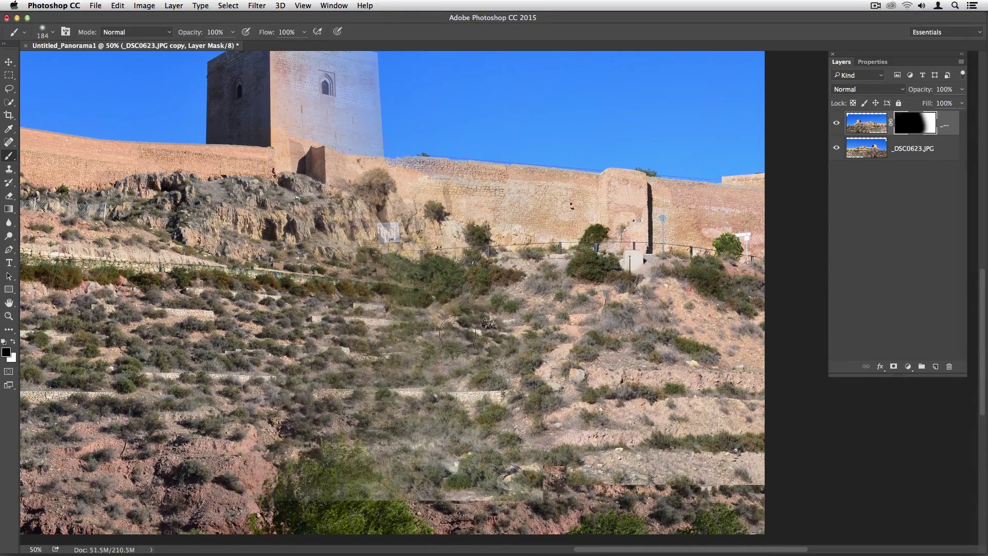
{"action": "left_click_drag", "start_coordinate": [451, 331], "coordinate": [329, 484]}
{"action": "mouse_move", "coordinate": [402, 491]}
{"action": "left_mouse_down"}
{"action": "mouse_move", "coordinate": [600, 329]}
{"action": "mouse_move", "coordinate": [629, 287]}
{"action": "mouse_move", "coordinate": [666, 427]}
{"action": "mouse_move", "coordinate": [759, 423]}
{"action": "mouse_move", "coordinate": [745, 367]}
{"action": "left_mouse_up"}
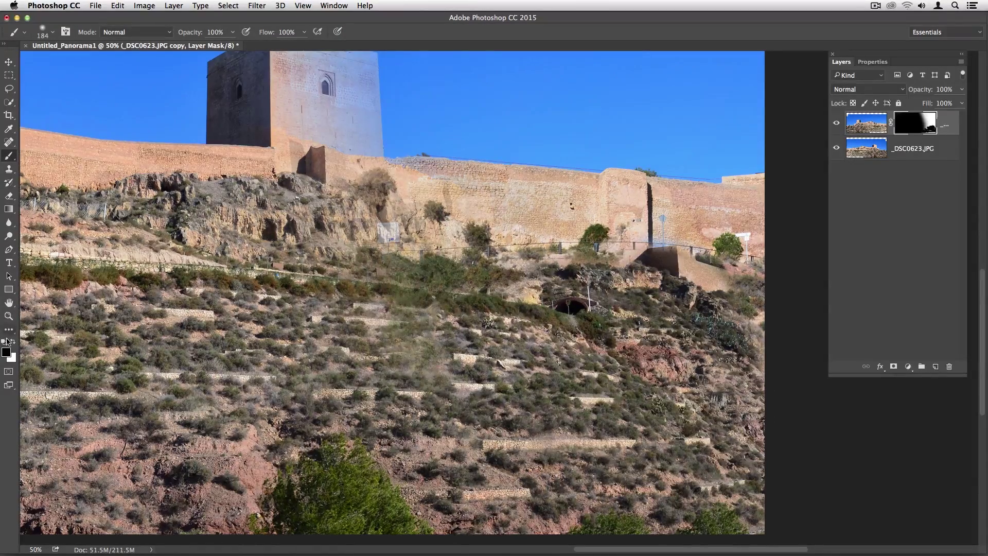
- Paint white with a ~193 px brush to restore the right edge, ramp and bushes
{"action": "left_click", "coordinate": [13, 340]}
{"action": "right_click", "coordinate": [737, 402]}
{"action": "left_click_drag", "start_coordinate": [802, 414], "coordinate": [804, 415]}
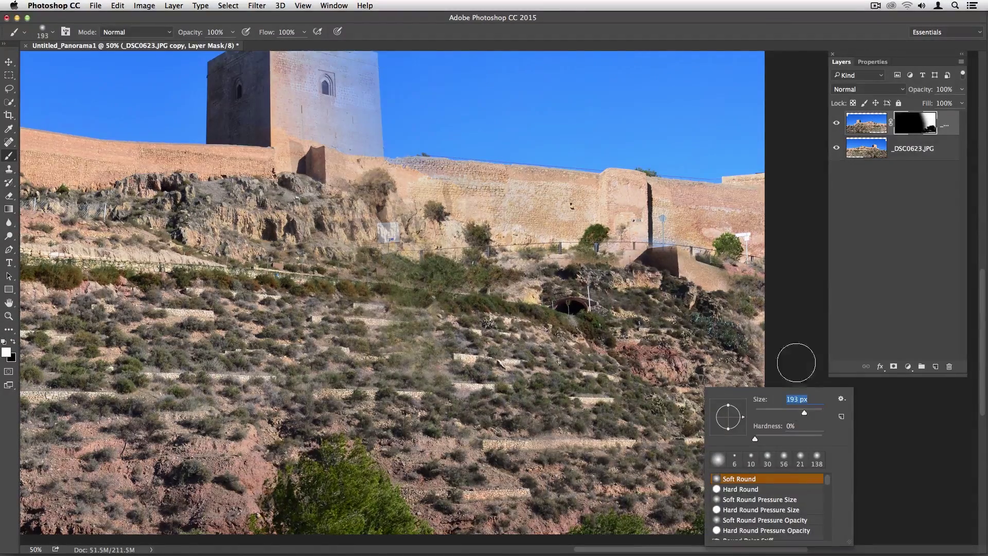
{"action": "key", "text": "Return"}
{"action": "mouse_move", "coordinate": [754, 370]}
{"action": "left_mouse_down"}
{"action": "mouse_move", "coordinate": [777, 442]}
{"action": "mouse_move", "coordinate": [769, 420]}
{"action": "left_mouse_up"}
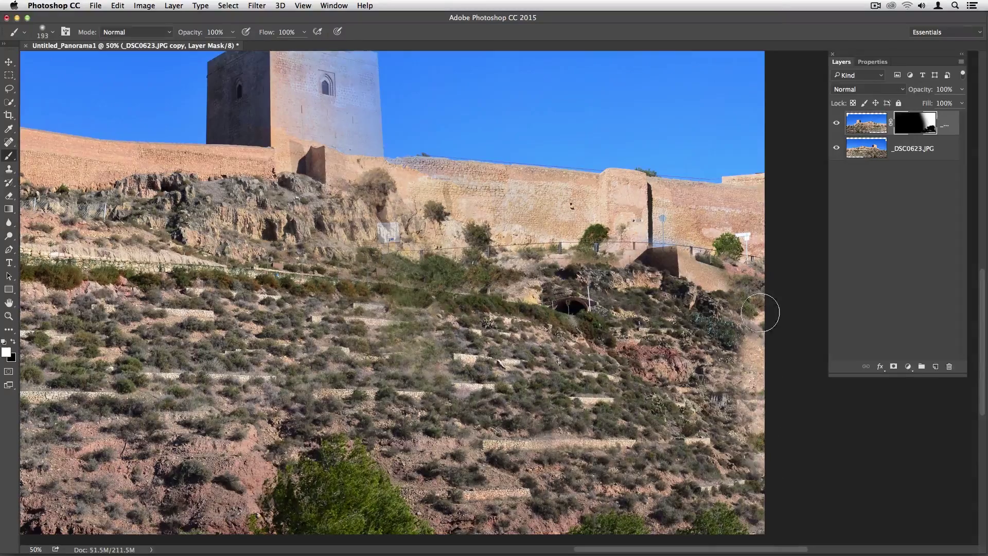
{"action": "mouse_move", "coordinate": [695, 255]}
{"action": "left_mouse_down"}
{"action": "mouse_move", "coordinate": [713, 268]}
{"action": "mouse_move", "coordinate": [627, 257]}
{"action": "mouse_move", "coordinate": [618, 319]}
{"action": "left_mouse_up"}
- Paint black to hide the top layer over the tower's right side, wall and rocks
{"action": "left_click", "coordinate": [12, 342]}
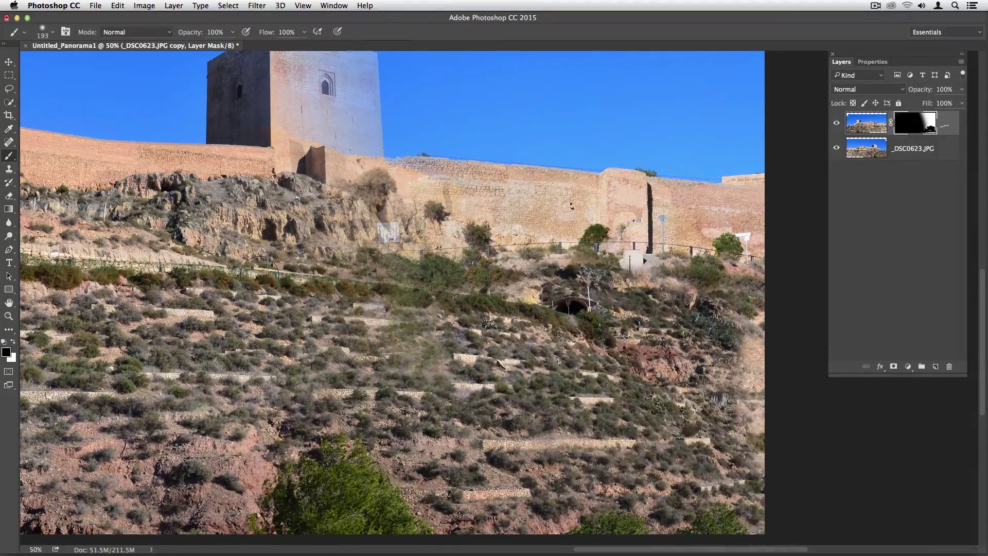
{"action": "mouse_move", "coordinate": [293, 108]}
{"action": "left_mouse_down"}
{"action": "mouse_move", "coordinate": [363, 183]}
{"action": "mouse_move", "coordinate": [410, 170]}
{"action": "mouse_move", "coordinate": [396, 216]}
{"action": "mouse_move", "coordinate": [429, 238]}
{"action": "mouse_move", "coordinate": [340, 242]}
{"action": "mouse_move", "coordinate": [391, 257]}
{"action": "mouse_move", "coordinate": [463, 242]}
{"action": "mouse_move", "coordinate": [469, 258]}
{"action": "left_mouse_up"}
{"action": "left_click_drag", "start_coordinate": [442, 268], "coordinate": [472, 329]}
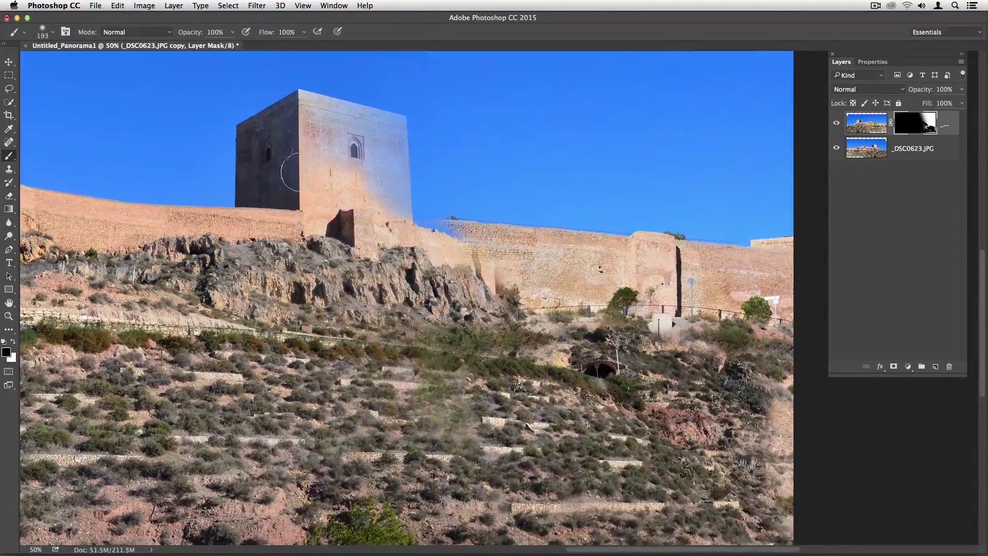
- Blend the tower top into the sky, then restore the bush below the wall with a sub-100 px white brush
{"action": "mouse_move", "coordinate": [309, 121]}
{"action": "left_mouse_down"}
{"action": "mouse_move", "coordinate": [331, 110]}
{"action": "mouse_move", "coordinate": [379, 122]}
{"action": "mouse_move", "coordinate": [384, 161]}
{"action": "mouse_move", "coordinate": [382, 147]}
{"action": "mouse_move", "coordinate": [330, 146]}
{"action": "mouse_move", "coordinate": [350, 139]}
{"action": "left_mouse_up"}
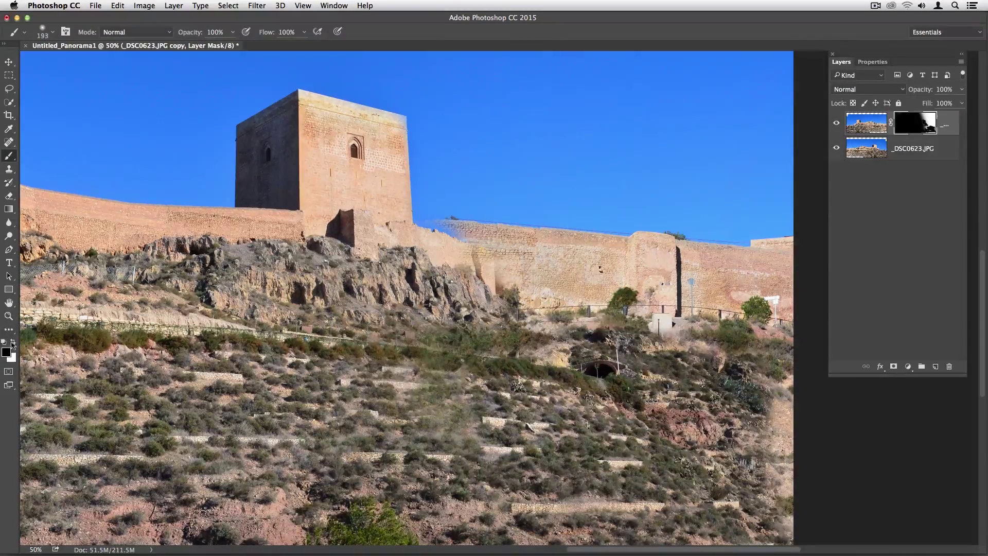
{"action": "left_click", "coordinate": [13, 343]}
{"action": "right_click", "coordinate": [521, 241]}
{"action": "left_click_drag", "start_coordinate": [615, 269], "coordinate": [603, 268]}
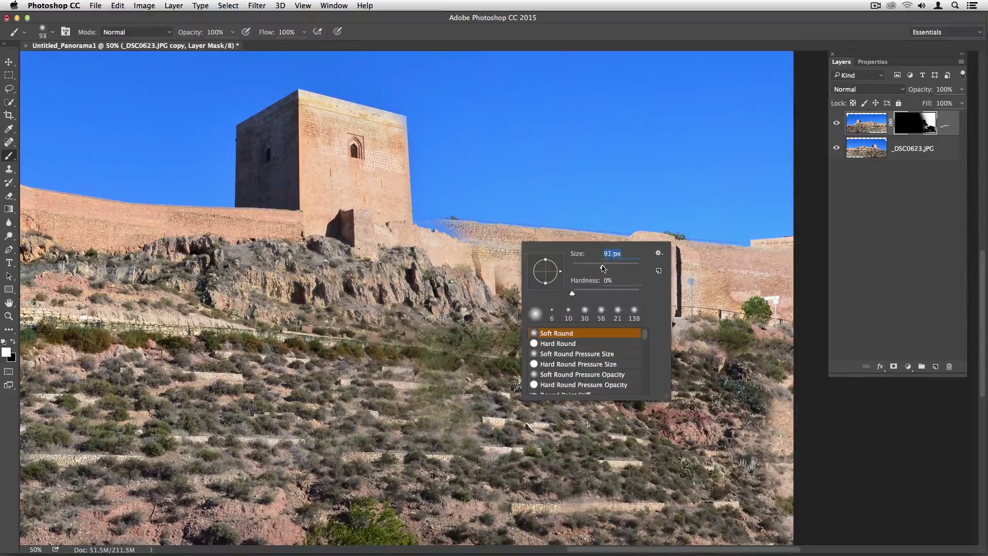
{"action": "key", "text": "Return"}
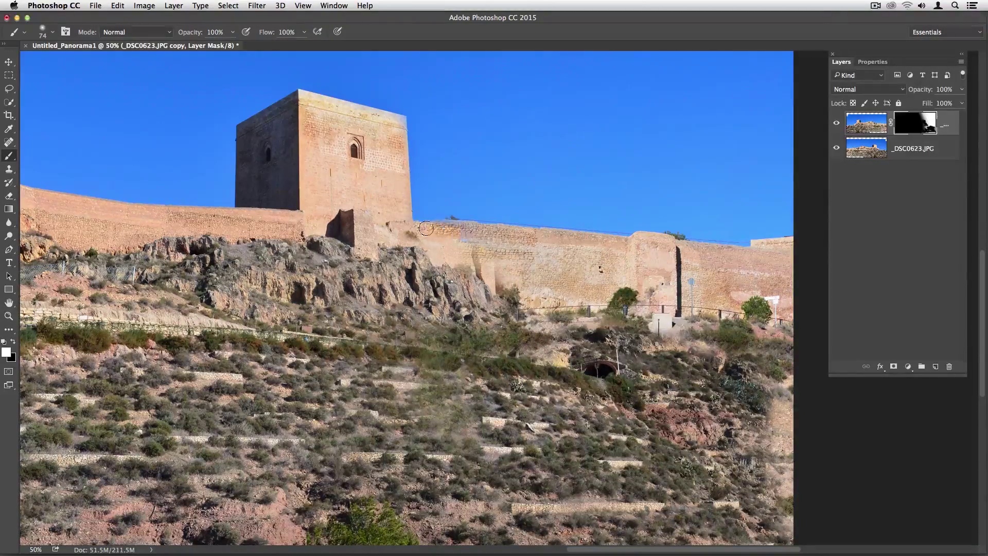
{"action": "mouse_move", "coordinate": [425, 245]}
{"action": "left_mouse_down"}
{"action": "mouse_move", "coordinate": [408, 232]}
{"action": "mouse_move", "coordinate": [419, 250]}
{"action": "mouse_move", "coordinate": [492, 277]}
{"action": "left_mouse_up"}
- With a ~190 px black brush, reveal the lower layer along the upper terrace band
{"action": "left_click", "coordinate": [13, 341]}
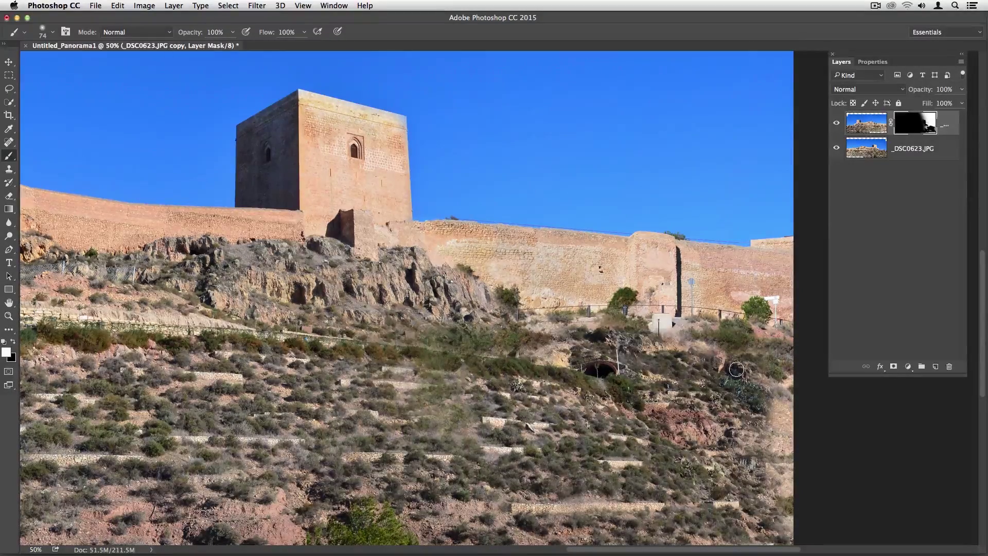
{"action": "left_click_drag", "start_coordinate": [785, 323], "coordinate": [831, 232]}
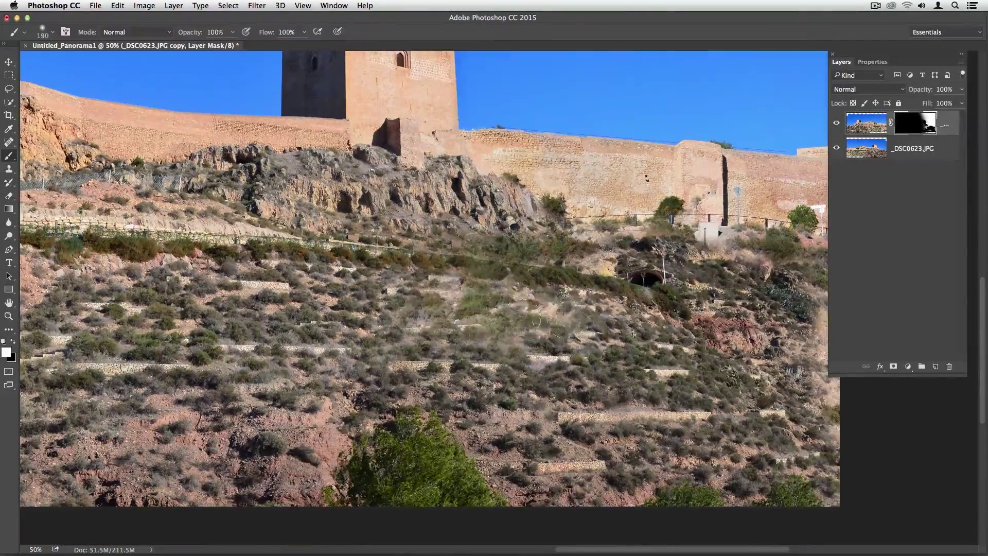
{"action": "mouse_move", "coordinate": [566, 334]}
{"action": "left_mouse_down"}
{"action": "mouse_move", "coordinate": [441, 309]}
{"action": "mouse_move", "coordinate": [566, 360]}
{"action": "left_mouse_up"}
{"action": "key", "text": "x"}
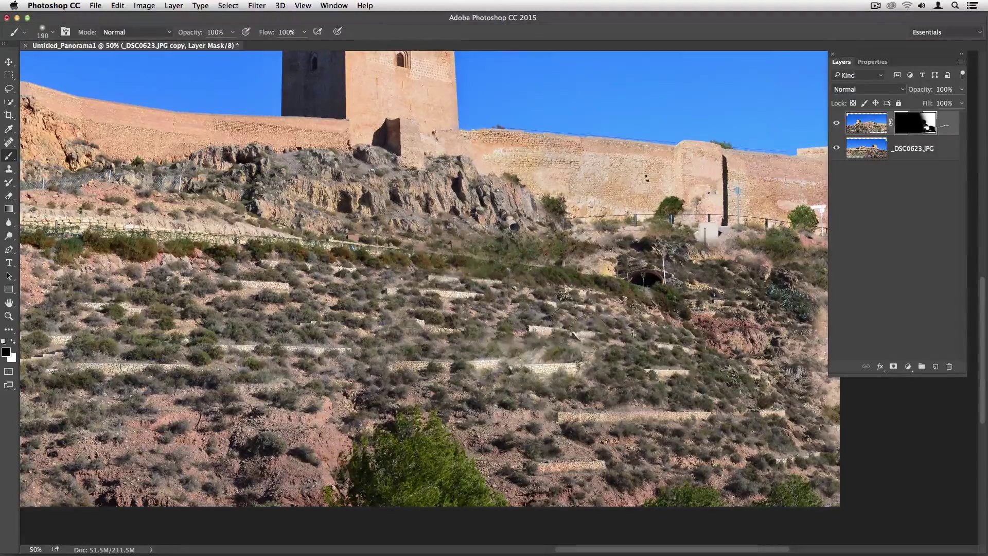
{"action": "mouse_move", "coordinate": [415, 269]}
{"action": "left_mouse_down"}
{"action": "mouse_move", "coordinate": [510, 265]}
{"action": "mouse_move", "coordinate": [571, 247]}
{"action": "mouse_move", "coordinate": [561, 242]}
{"action": "left_mouse_up"}
- Zoom out to the whole panorama and merge the masked copy down into the base layer
{"action": "key", "text": "ctrl+0"}
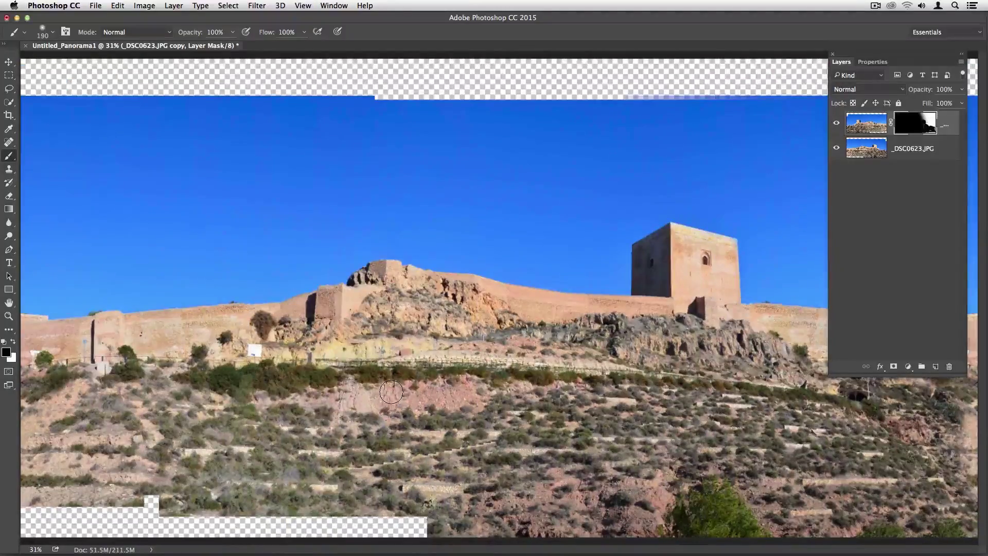
{"action": "key", "text": "ctrl+minus"}
{"action": "key", "text": "ctrl+minus"}
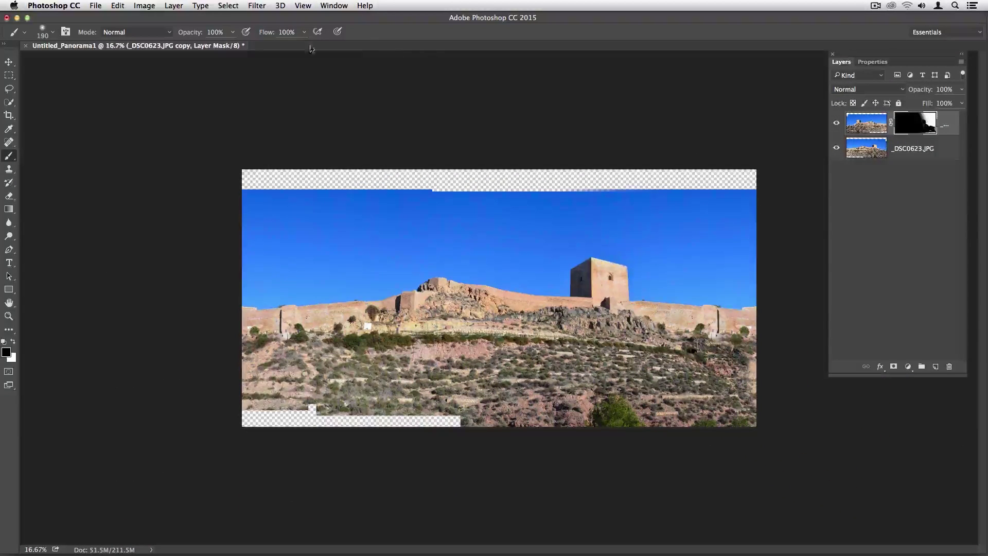
{"action": "left_click", "coordinate": [167, 7]}
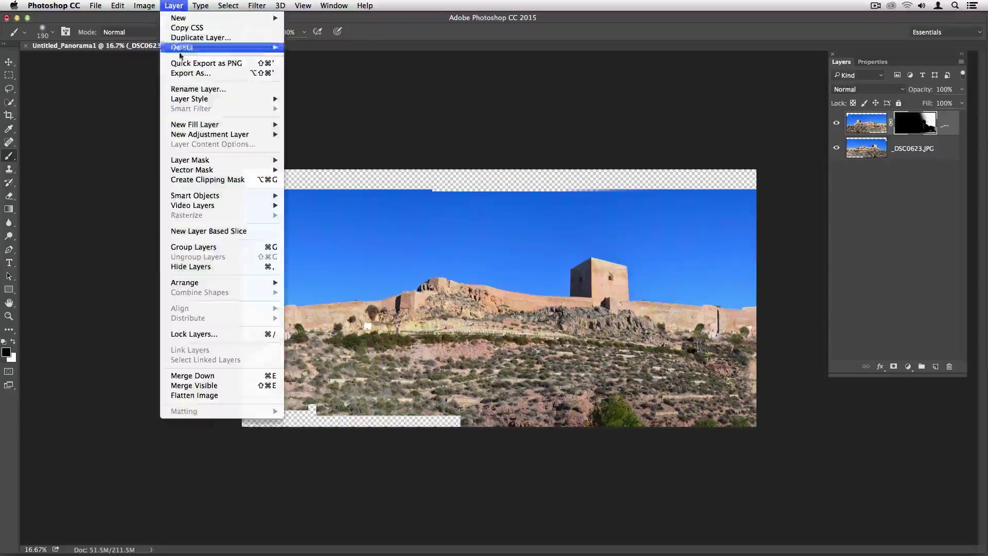
{"action": "left_click", "coordinate": [220, 374]}
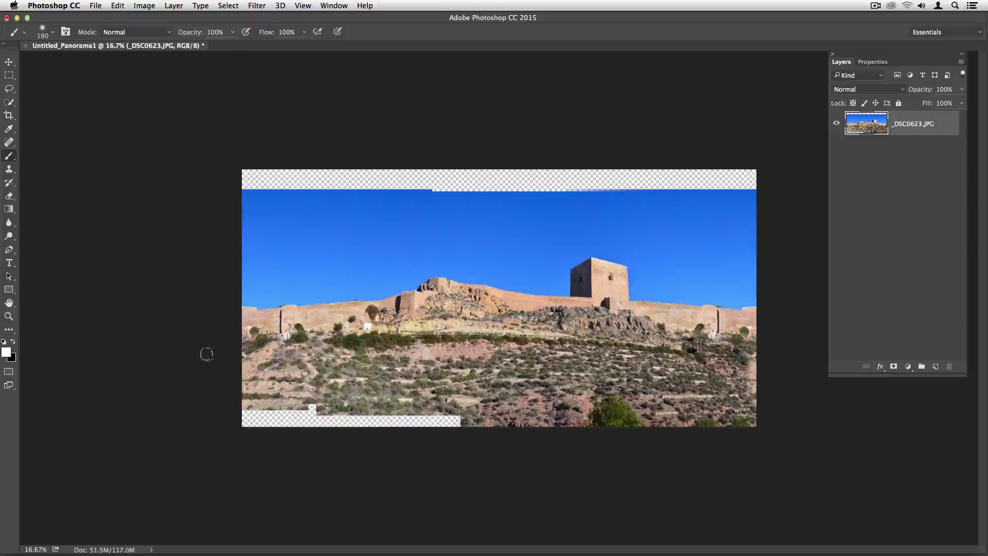
- Re-crop the panorama to 6000 × 3000 px, nudging the bottom-left corner inward
{"action": "left_click", "coordinate": [10, 115]}
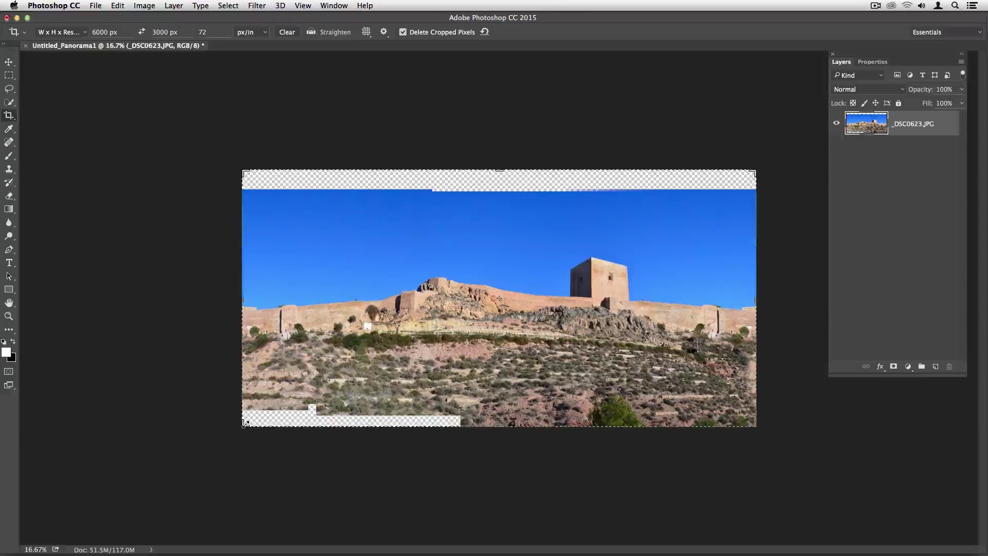
{"action": "left_click_drag", "start_coordinate": [246, 422], "coordinate": [249, 422]}
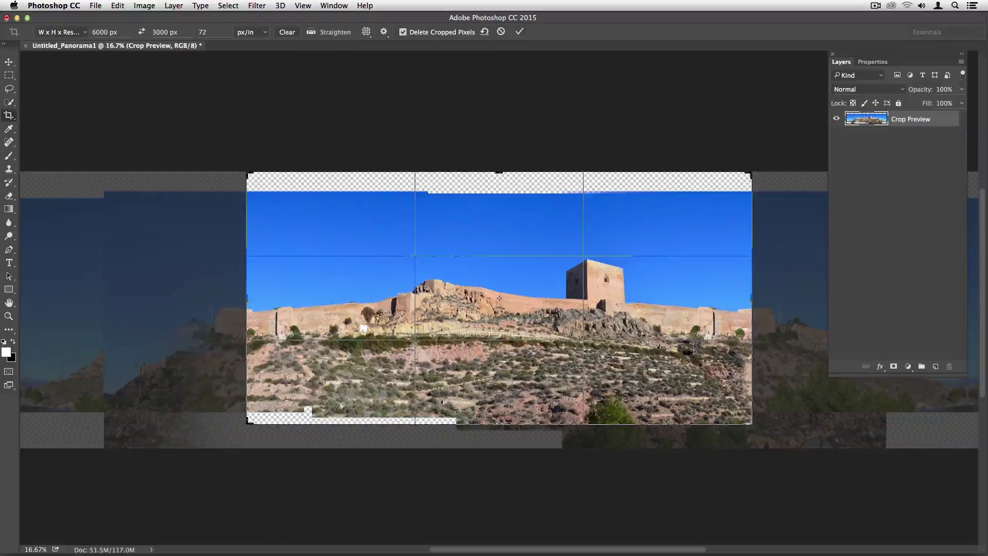
{"action": "left_click", "coordinate": [520, 32]}
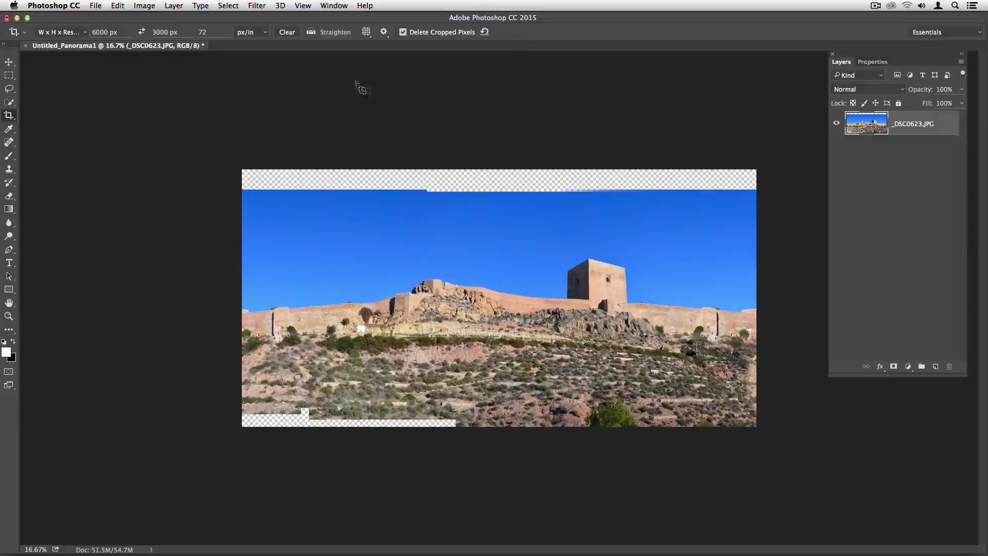
- Rotate the image 180° and apply Polar Coordinates set to Rectangular to Polar
{"action": "left_click", "coordinate": [144, 6]}
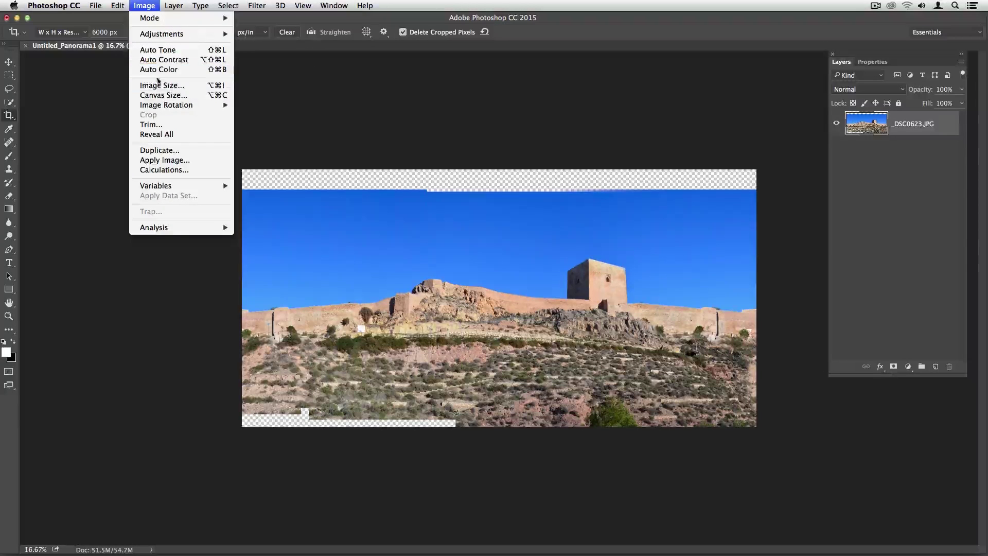
{"action": "mouse_move", "coordinate": [166, 105]}
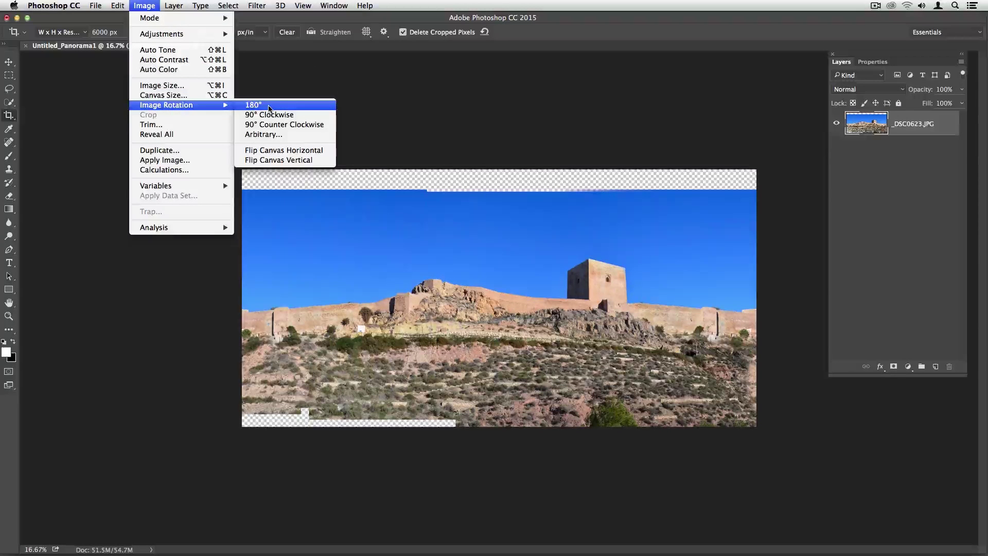
{"action": "left_click", "coordinate": [268, 105]}
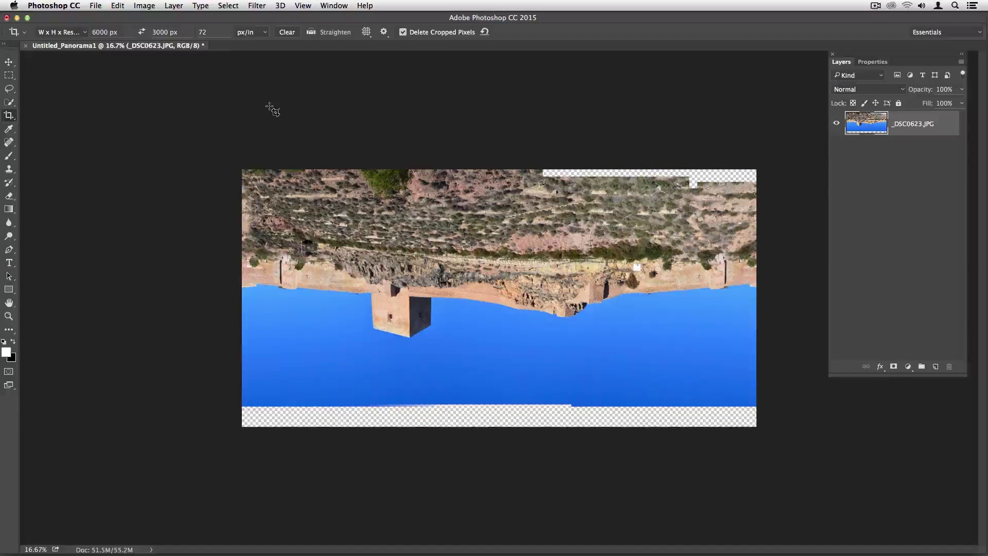
{"action": "left_click", "coordinate": [258, 6]}
{"action": "mouse_move", "coordinate": [267, 147]}
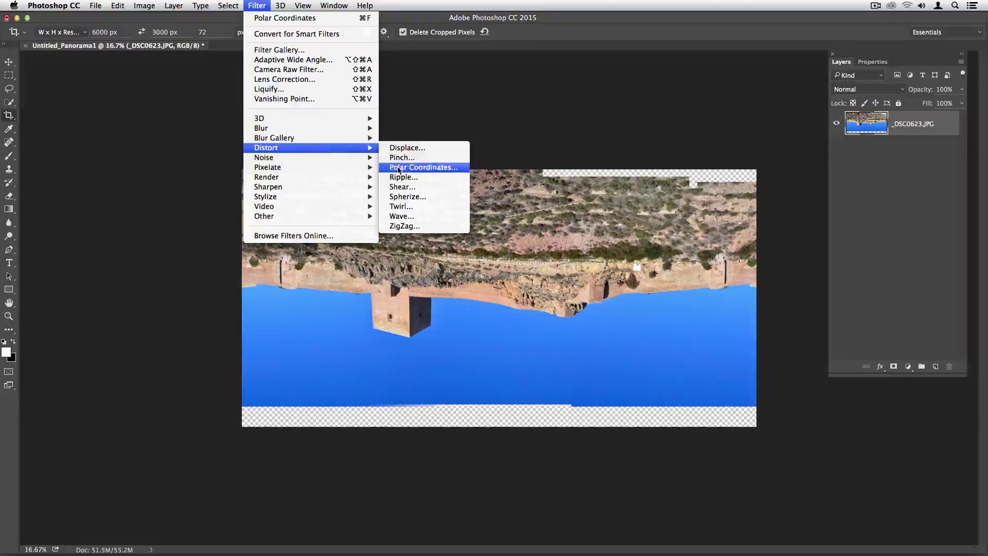
{"action": "left_click", "coordinate": [400, 168]}
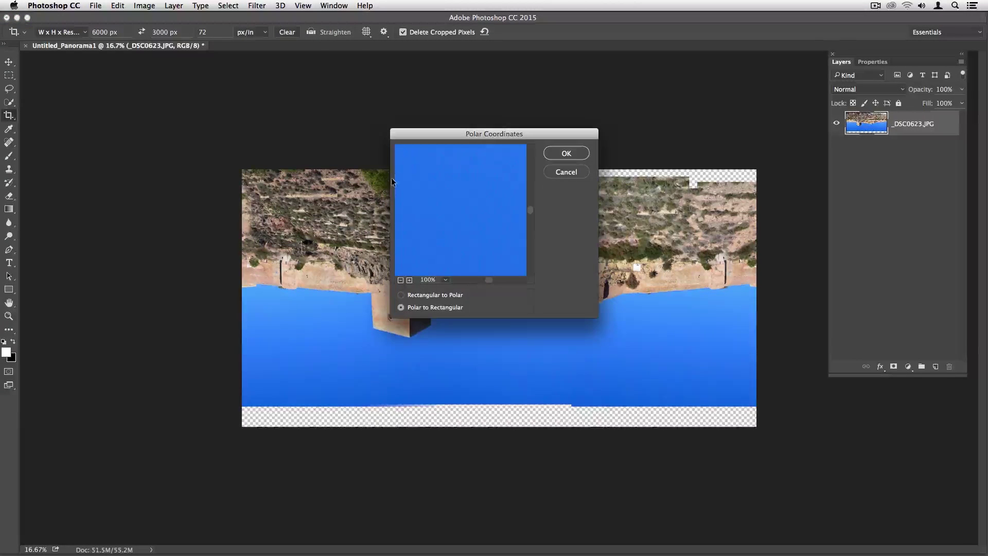
{"action": "left_click", "coordinate": [401, 297]}
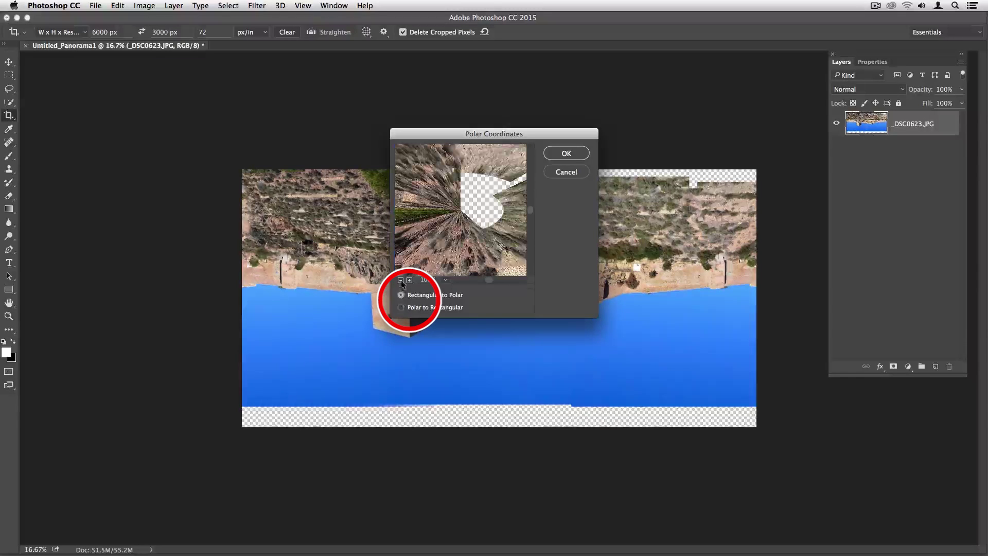
{"action": "left_click", "coordinate": [400, 280]}
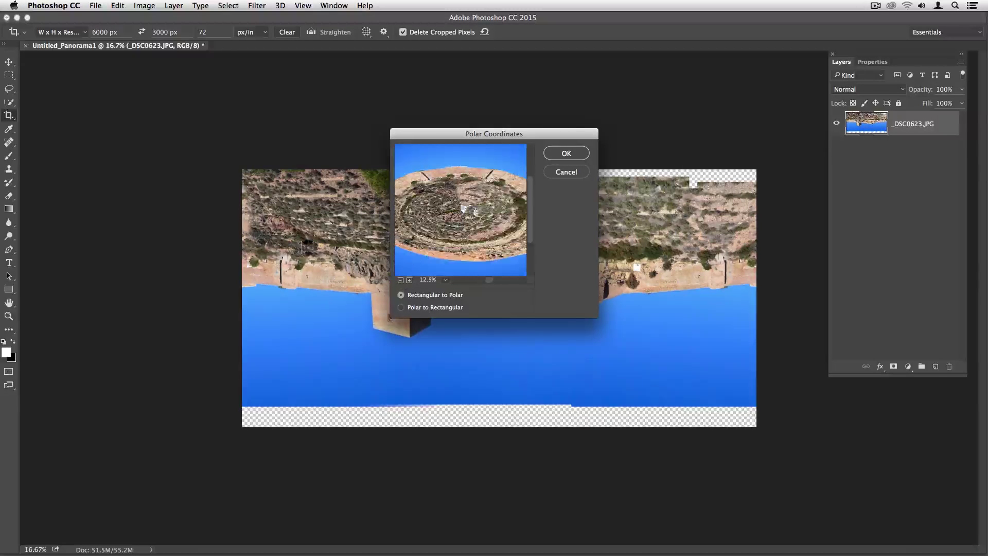
{"action": "left_click", "coordinate": [562, 156]}
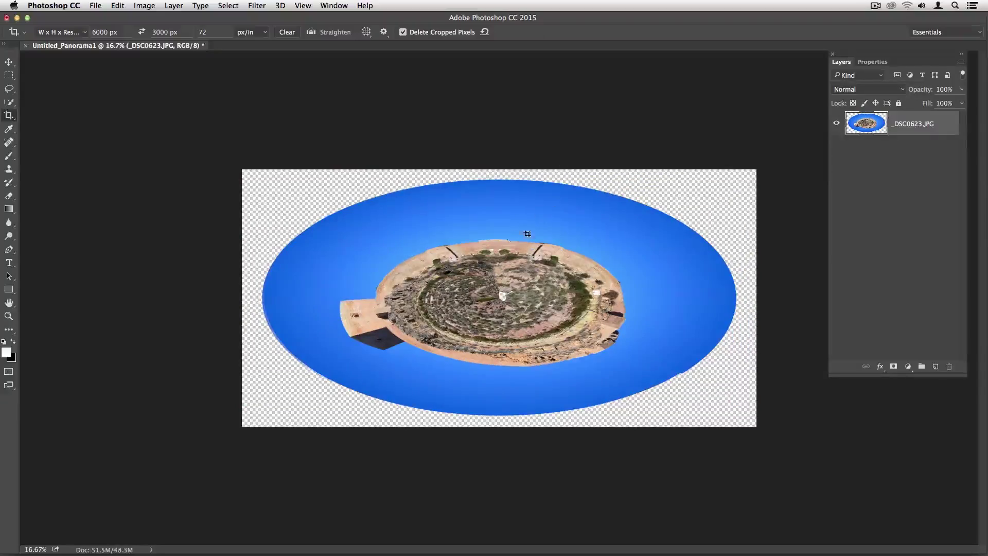
{"action": "key", "text": "super+equal"}
{"action": "key", "text": "super+equal"}
- At 200% zoom, clone wall texture over the white sign fragment and the seam beside the right bush
{"action": "key", "text": "super+equal"}
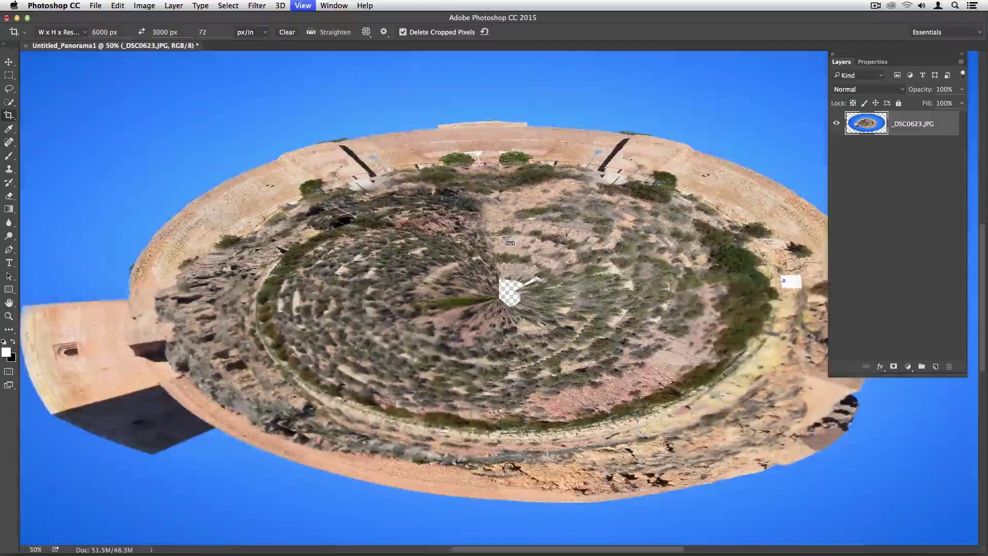
{"action": "key", "text": "super+equal"}
{"action": "key", "text": "super+equal"}
{"action": "key", "text": "super+equal"}
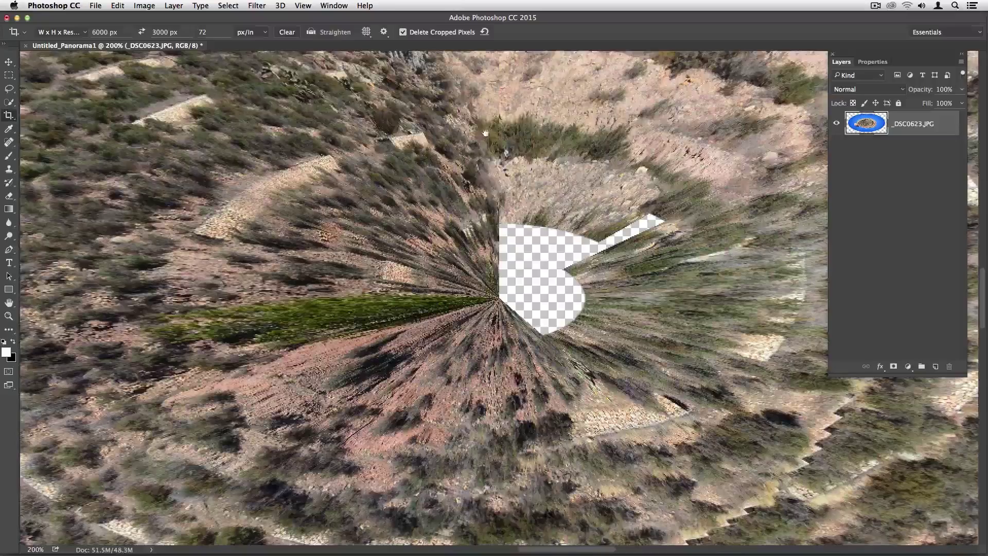
{"action": "left_click_drag", "start_coordinate": [462, 240], "coordinate": [490, 417]}
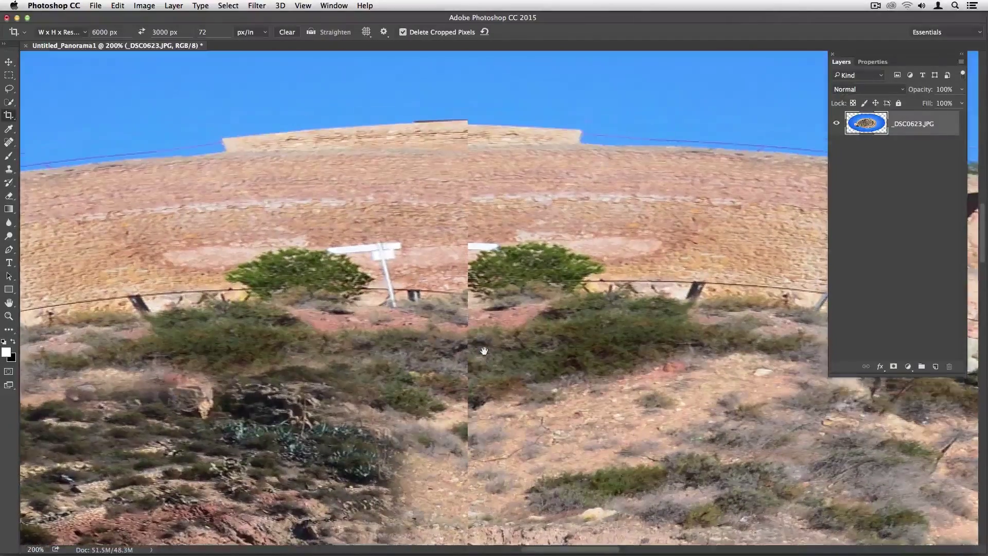
{"action": "left_click", "coordinate": [8, 169]}
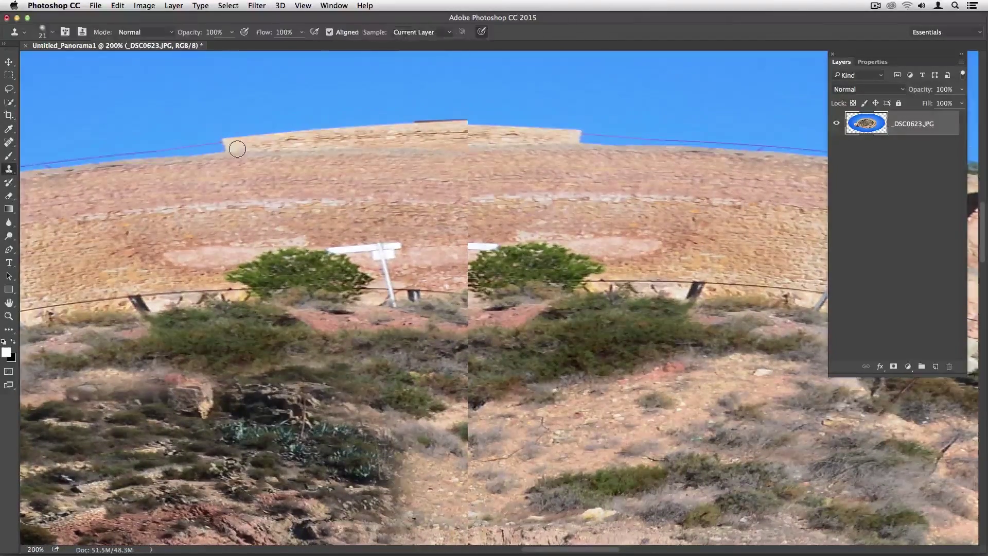
{"action": "right_click", "coordinate": [495, 162]}
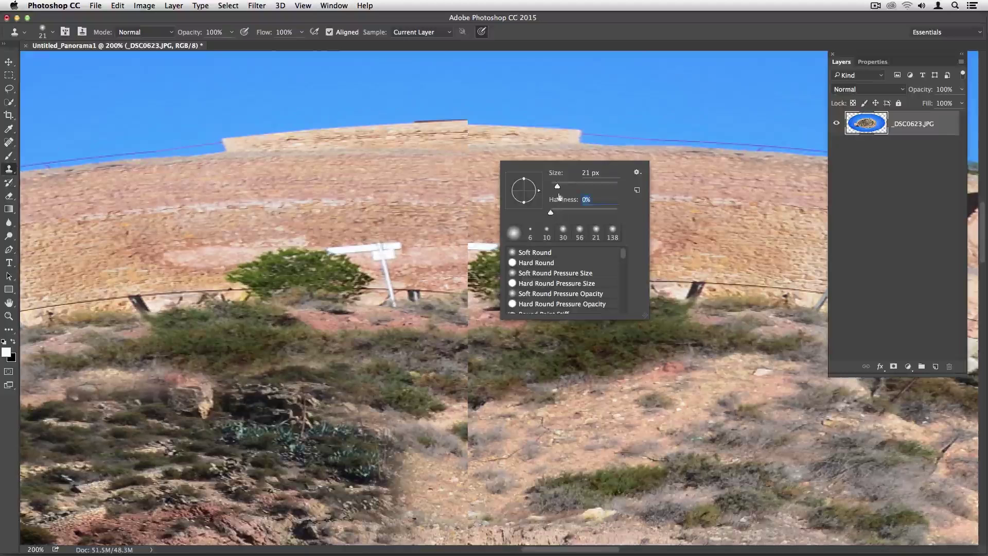
{"action": "left_click_drag", "start_coordinate": [557, 187], "coordinate": [561, 187]}
{"action": "key", "text": "Return"}
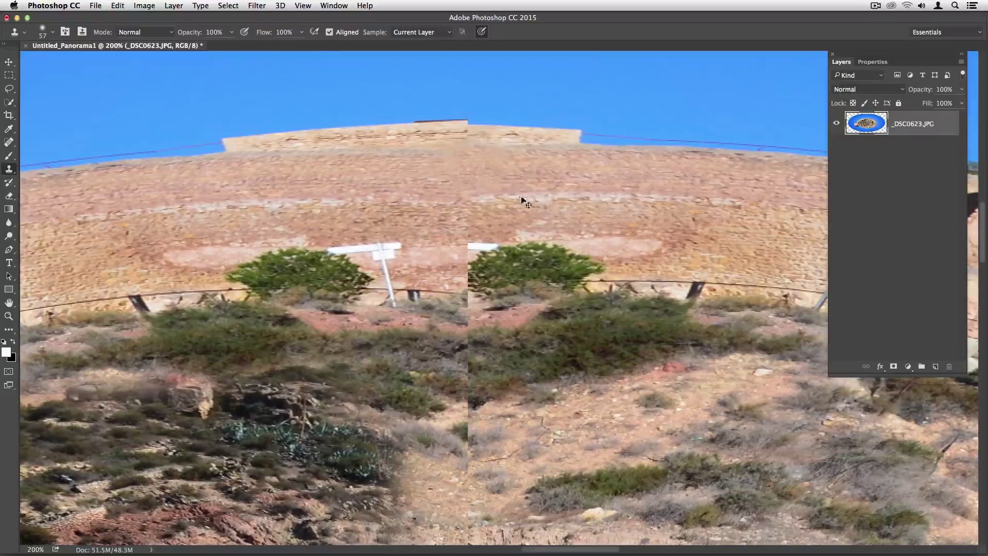
{"action": "right_click", "coordinate": [523, 169]}
{"action": "key", "text": "Return"}
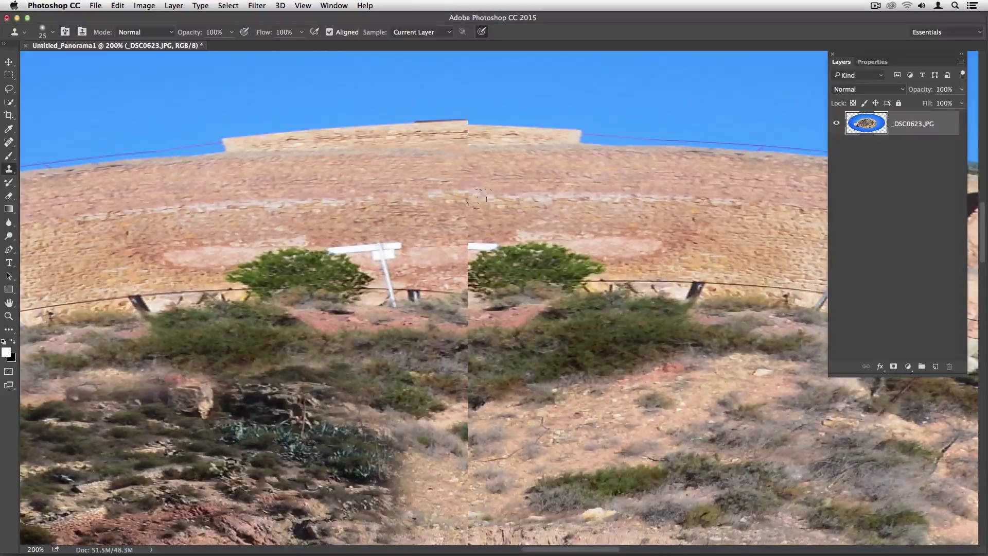
{"action": "left_click_drag", "start_coordinate": [470, 238], "coordinate": [491, 247]}
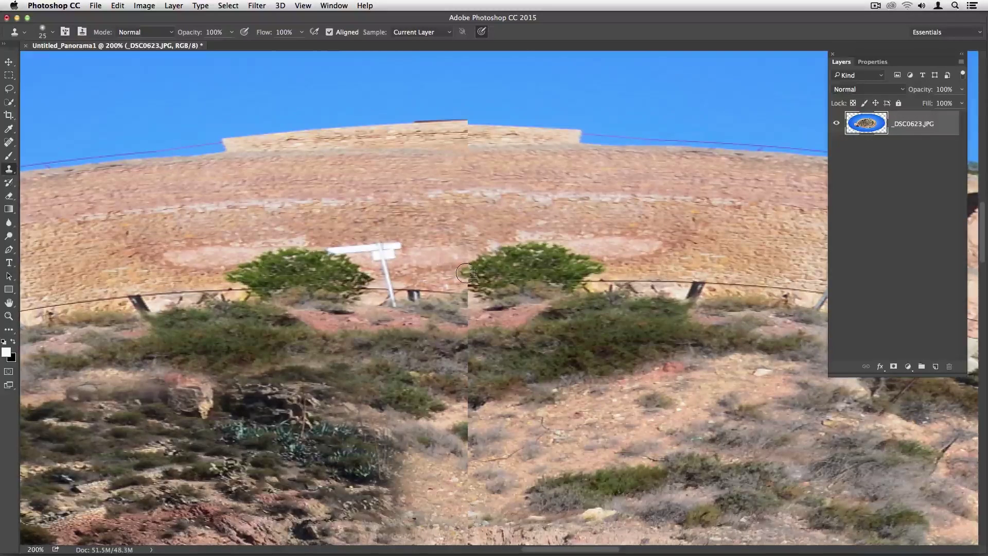
{"action": "left_click_drag", "start_coordinate": [466, 272], "coordinate": [447, 305]}
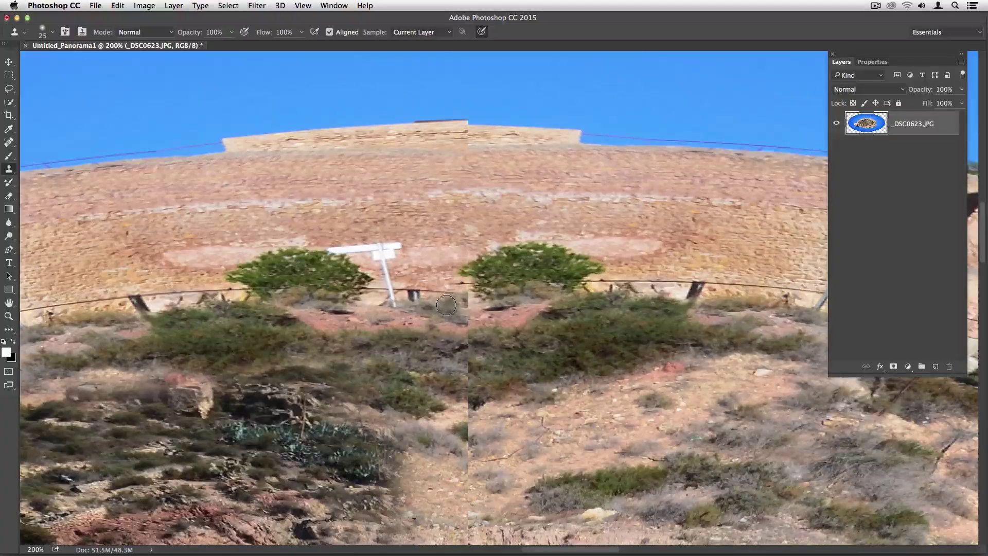
- Retouch dark bits at the fence-post base, then with 89% hardness smooth the wall-top seam
{"action": "right_click", "coordinate": [436, 266]}
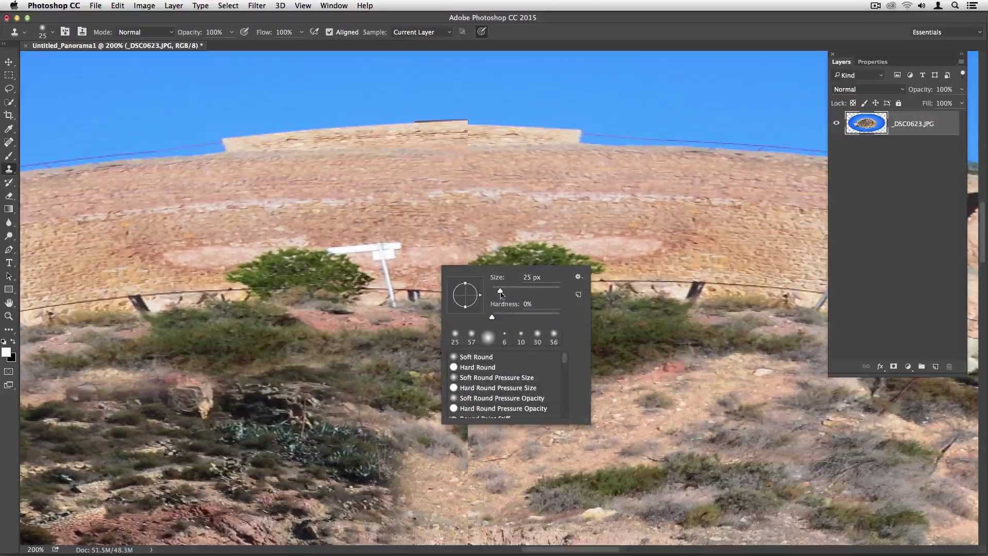
{"action": "left_click_drag", "start_coordinate": [500, 293], "coordinate": [497, 293]}
{"action": "key", "text": "Return"}
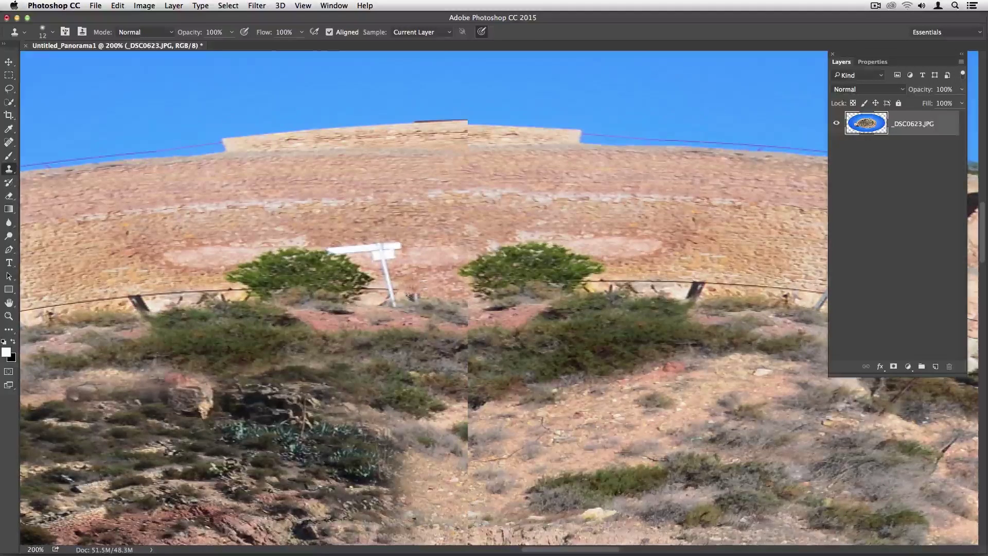
{"action": "left_click_drag", "start_coordinate": [436, 302], "coordinate": [412, 299]}
{"action": "right_click", "coordinate": [468, 118]}
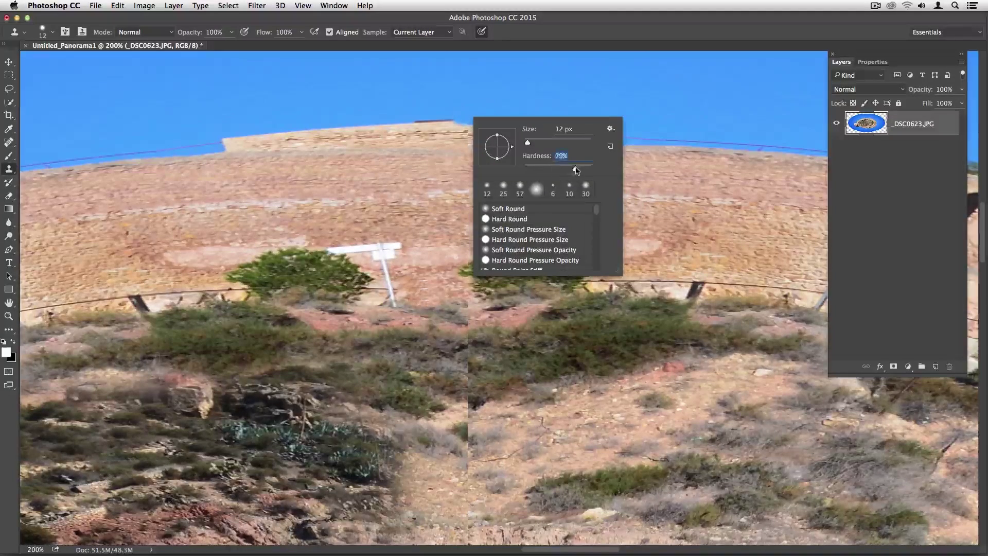
{"action": "key", "text": "Return"}
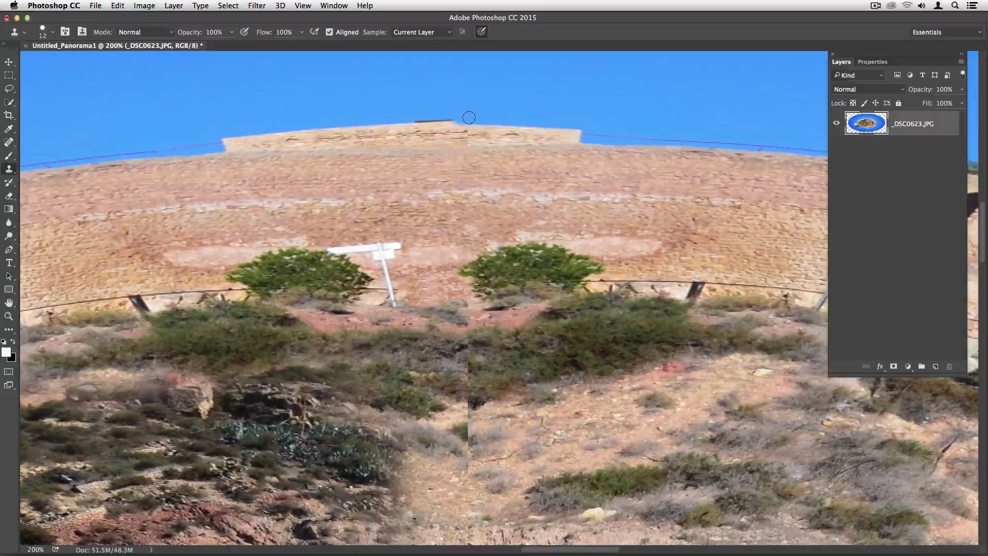
{"action": "left_click_drag", "start_coordinate": [412, 120], "coordinate": [442, 120]}
{"action": "left_click_drag", "start_coordinate": [476, 136], "coordinate": [463, 144]}
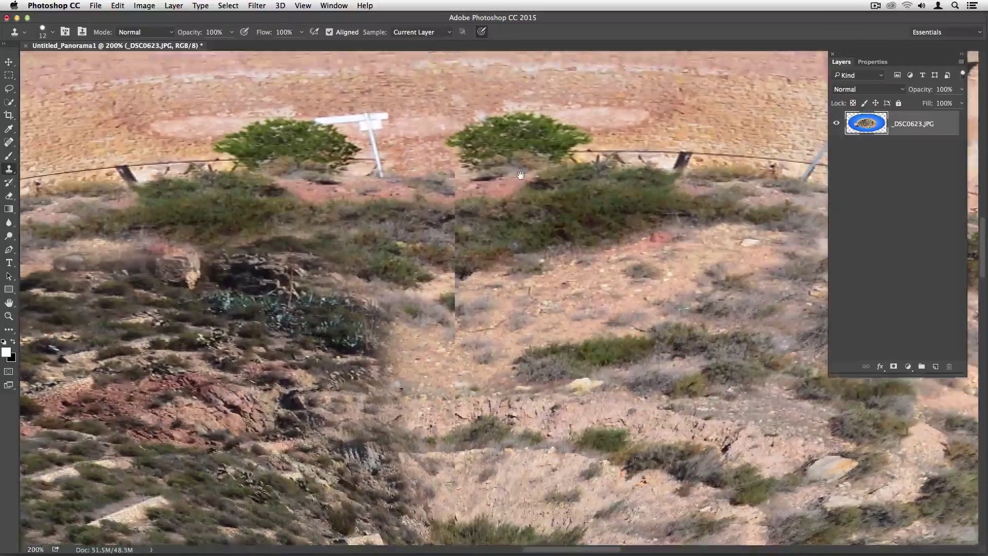
- Clone over the bushes and ground seam with a 30 px brush, then zoom out to the whole planet
{"action": "mouse_move", "coordinate": [543, 338]}
{"action": "left_mouse_down"}
{"action": "mouse_move", "coordinate": [530, 182]}
{"action": "mouse_move", "coordinate": [480, 167]}
{"action": "left_mouse_up"}
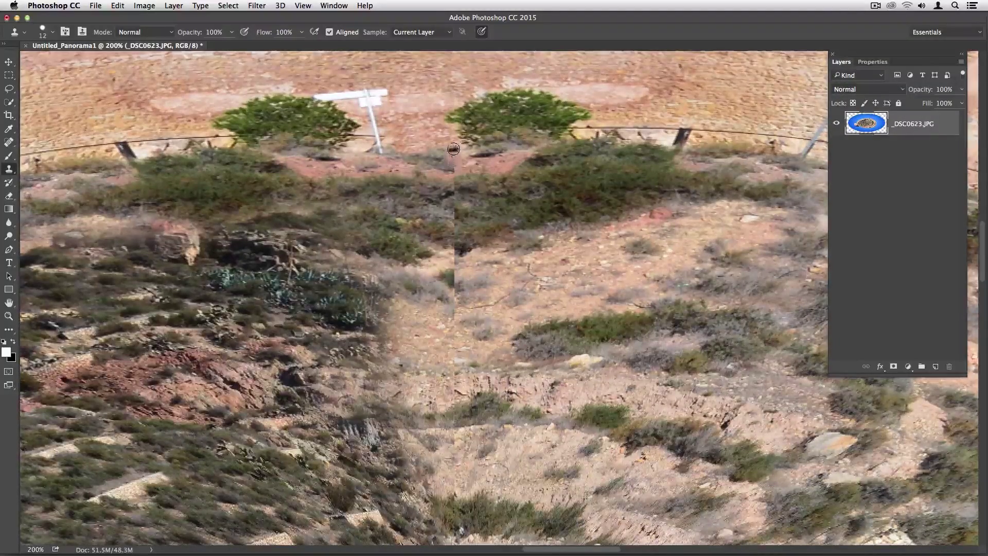
{"action": "right_click", "coordinate": [480, 166]}
{"action": "key", "text": "Return"}
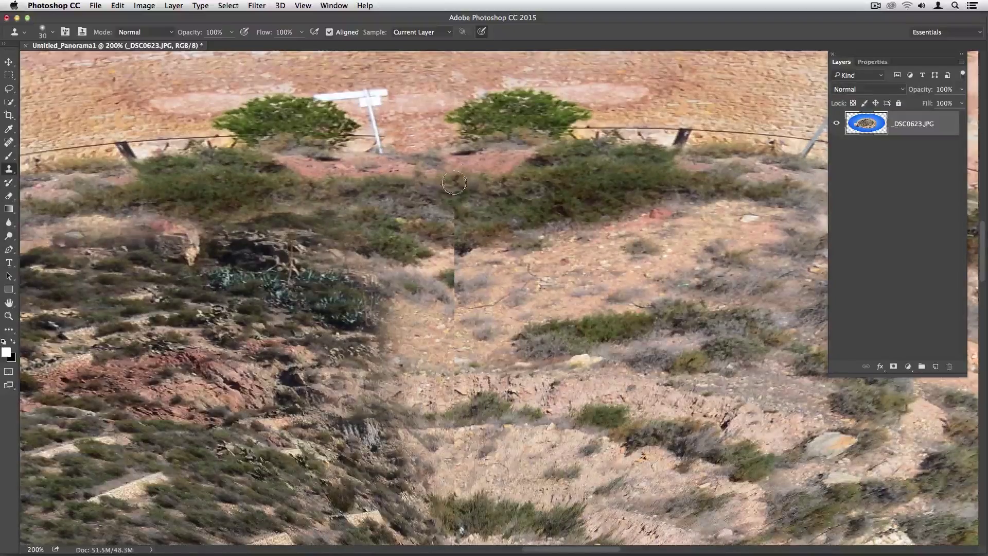
{"action": "left_click_drag", "start_coordinate": [454, 182], "coordinate": [465, 365]}
{"action": "scroll", "coordinate": [452, 232], "scroll_direction": "down", "scroll_amount": 5}
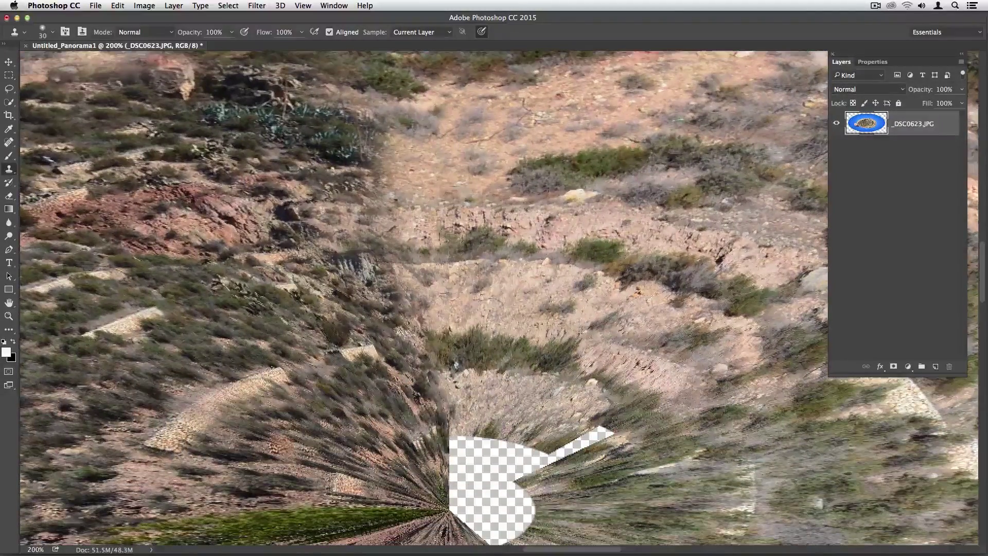
{"action": "scroll", "coordinate": [453, 391], "scroll_direction": "up", "scroll_amount": 2}
{"action": "scroll", "coordinate": [453, 391], "scroll_direction": "right", "scroll_amount": 2}
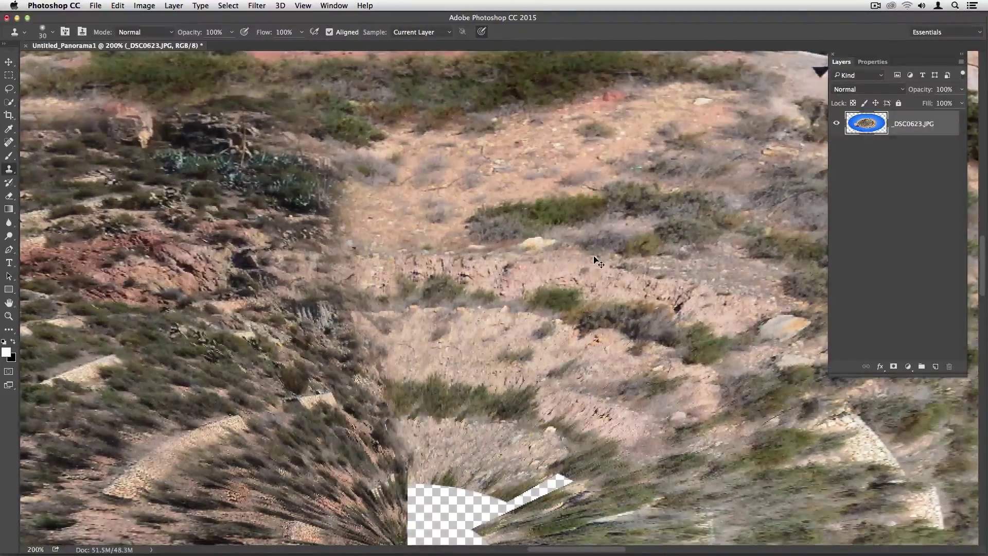
{"action": "key", "text": "ctrl+minus"}
{"action": "key", "text": "ctrl+minus"}
{"action": "scroll", "coordinate": [515, 159], "scroll_direction": "down", "scroll_amount": 2}
{"action": "scroll", "coordinate": [515, 159], "scroll_direction": "right", "scroll_amount": 1}
- Cover the planet's central transparent hole with a black-filled ellipse
{"action": "scroll", "coordinate": [515, 159], "scroll_direction": "down", "scroll_amount": 2}
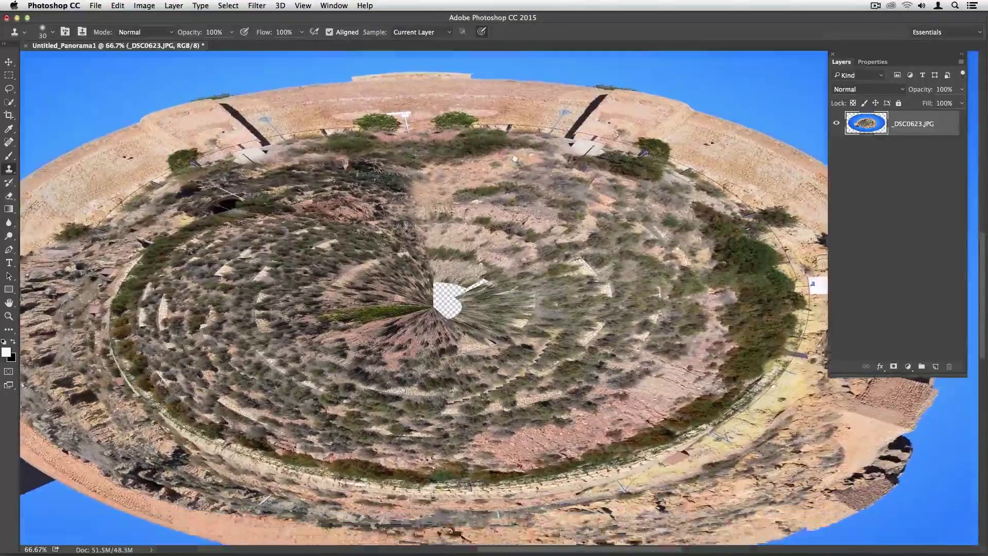
{"action": "left_click_drag", "start_coordinate": [514, 160], "coordinate": [510, 200]}
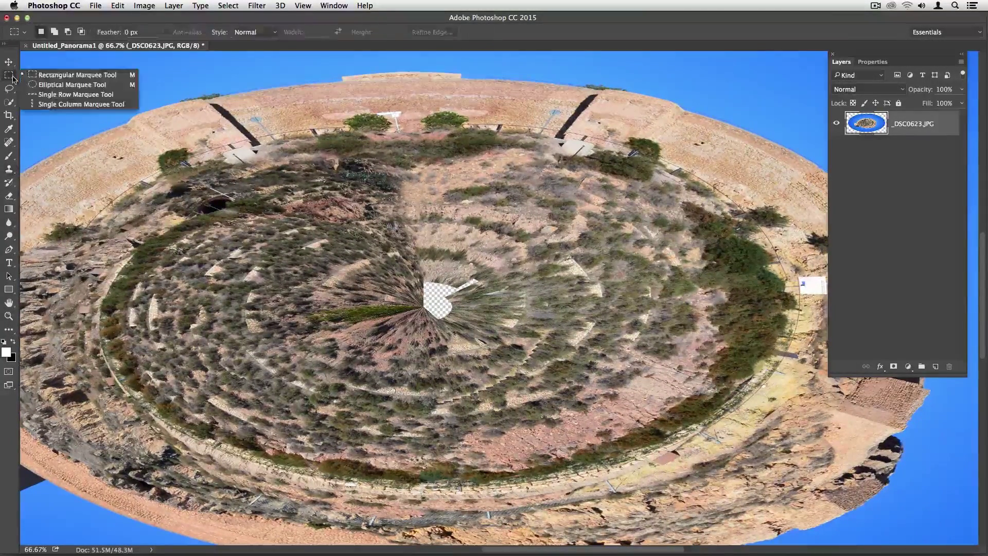
{"action": "left_click_drag", "start_coordinate": [9, 75], "coordinate": [52, 84]}
{"action": "left_click_drag", "start_coordinate": [354, 242], "coordinate": [529, 371]}
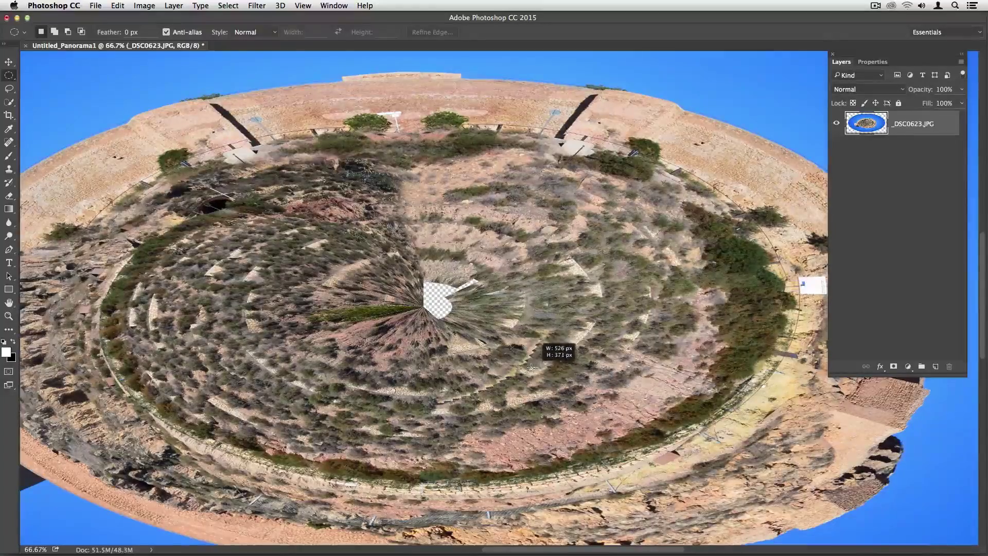
{"action": "left_click_drag", "start_coordinate": [529, 371], "coordinate": [524, 357]}
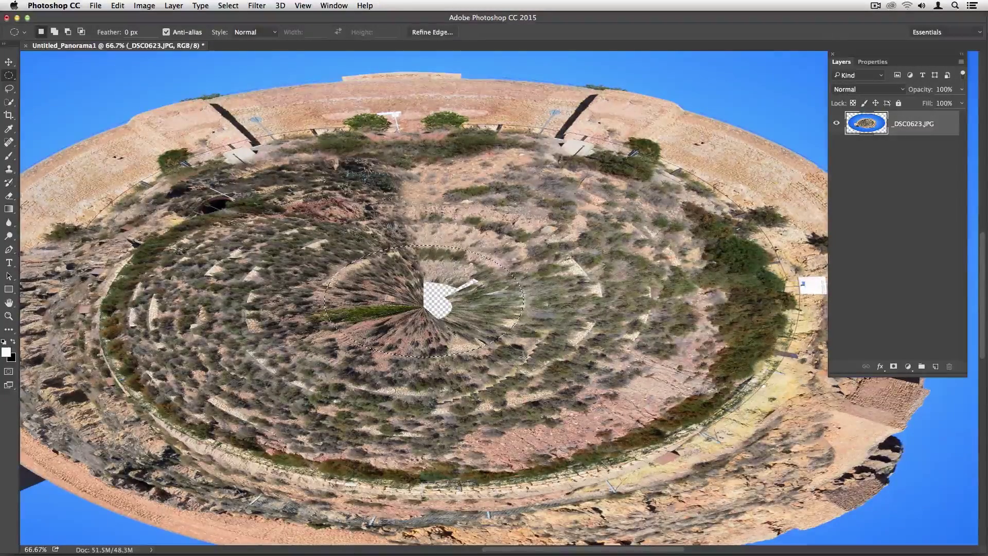
{"action": "key", "text": "ctrl+BackSpace"}
{"action": "key", "text": "ctrl+d"}
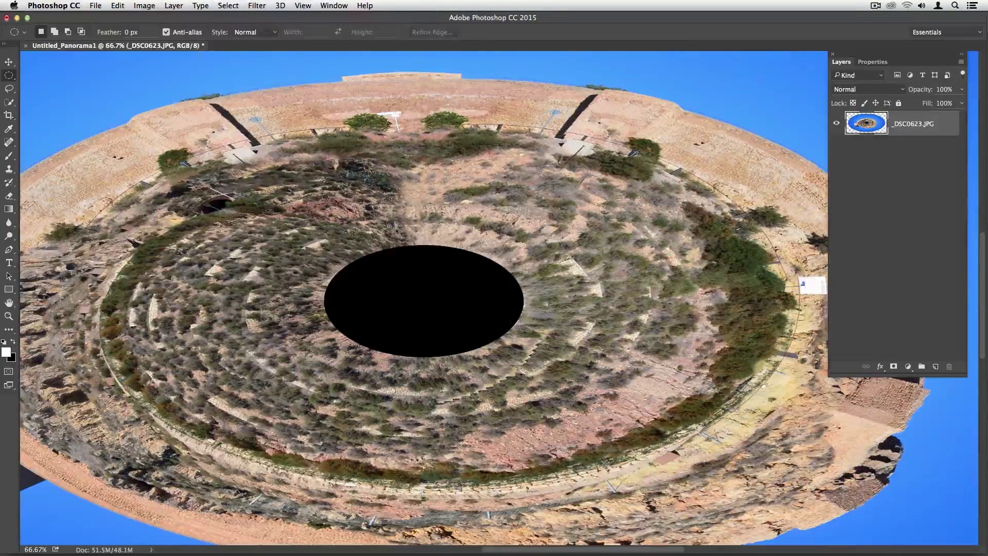
- Place the YouTube icon PNG embedded, scaled down over the black ellipse
{"action": "left_click", "coordinate": [96, 6]}
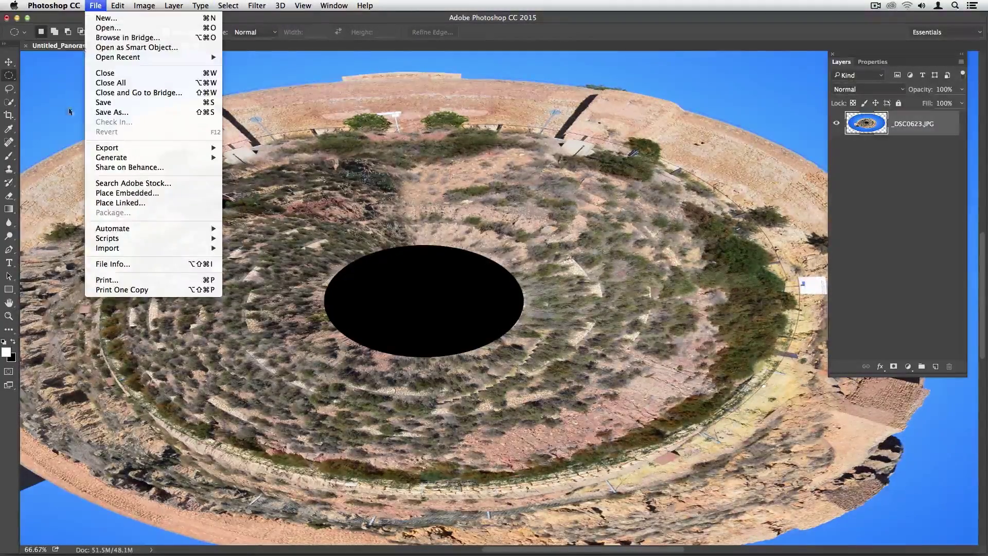
{"action": "left_click", "coordinate": [116, 194]}
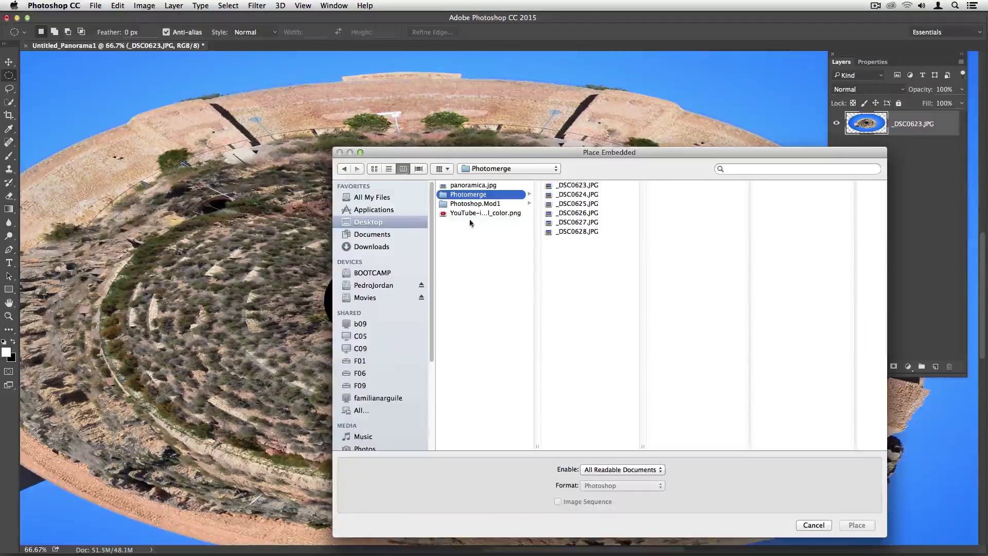
{"action": "left_click", "coordinate": [470, 213]}
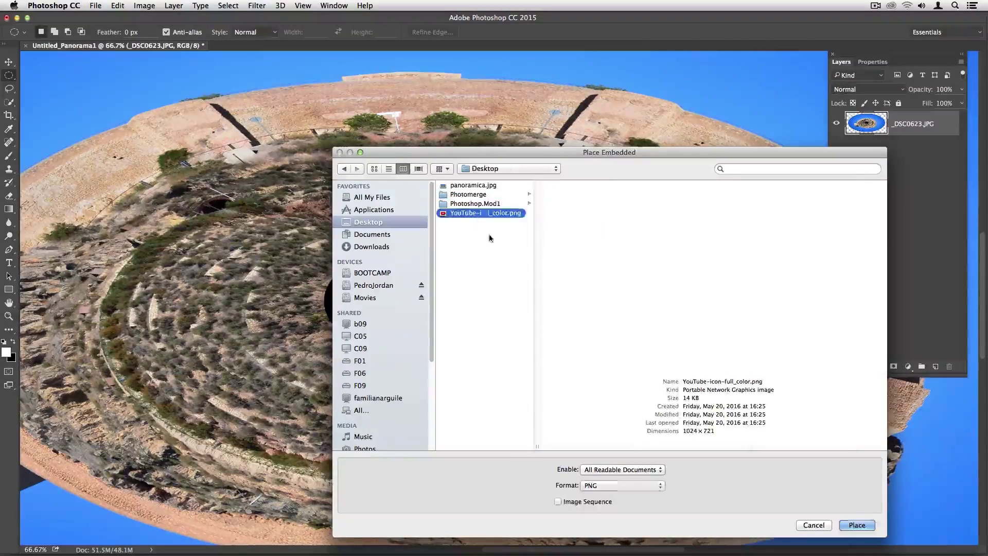
{"action": "left_click", "coordinate": [849, 524]}
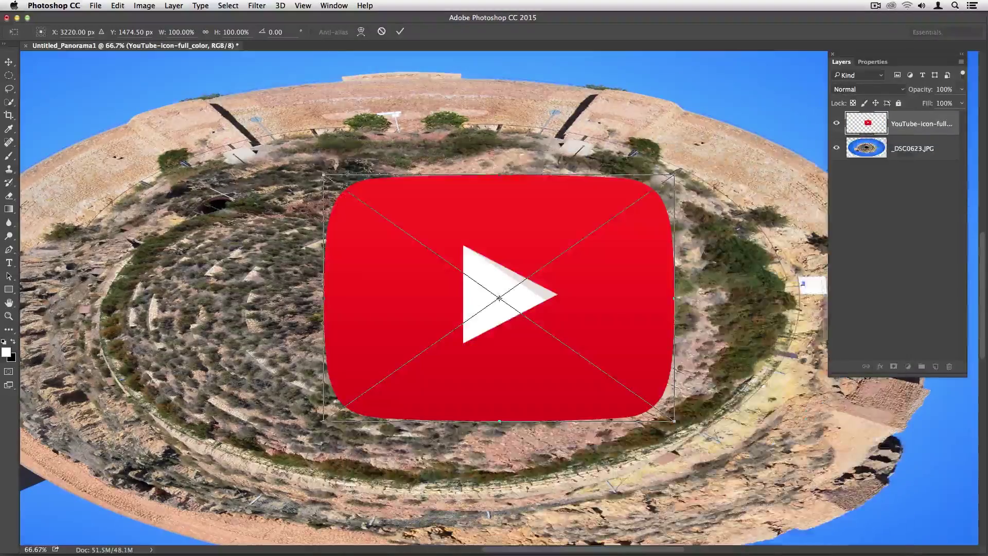
{"action": "mouse_move", "coordinate": [673, 176]}
{"action": "left_mouse_down"}
{"action": "mouse_move", "coordinate": [416, 357]}
{"action": "mouse_move", "coordinate": [420, 292]}
{"action": "left_mouse_up"}
{"action": "mouse_move", "coordinate": [435, 329]}
{"action": "left_mouse_down"}
{"action": "mouse_move", "coordinate": [406, 310]}
{"action": "mouse_move", "coordinate": [400, 320]}
{"action": "left_mouse_up"}
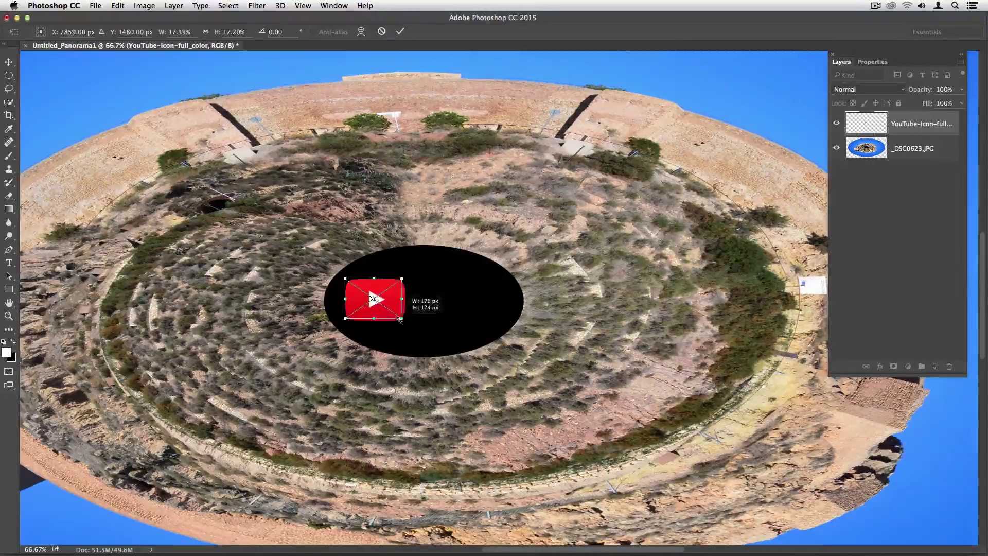
{"action": "key", "text": "Return"}
{"action": "key", "text": "ctrl+plus"}
{"action": "key", "text": "ctrl+plus"}
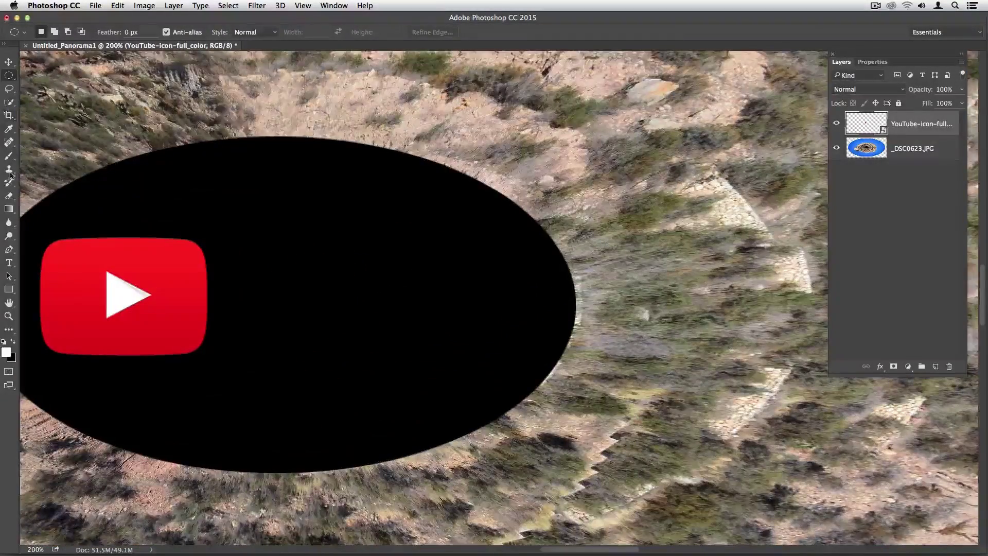
- Type a two-line caption, 'Youtube' and 'Subscribe', beside the icon
{"action": "left_click", "coordinate": [8, 263]}
{"action": "left_click", "coordinate": [237, 248]}
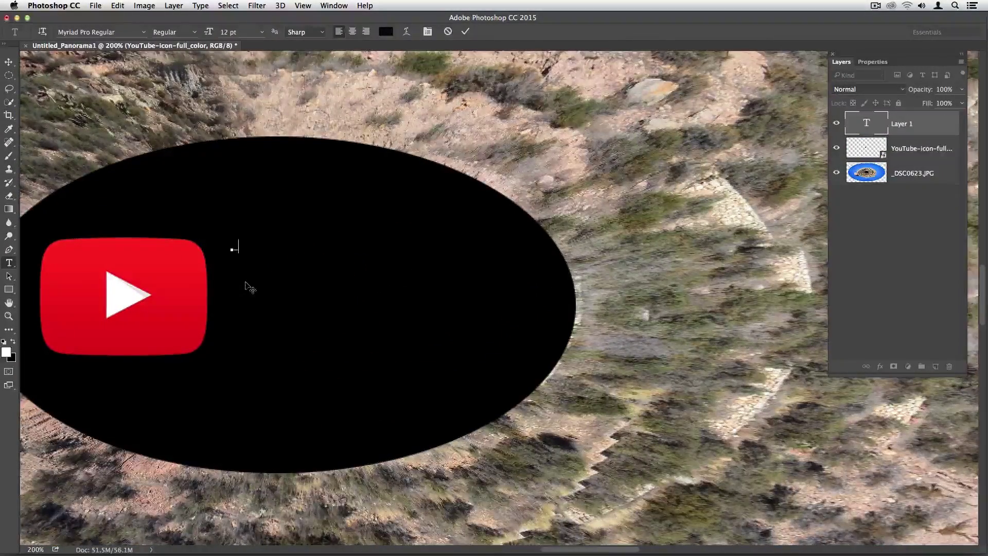
{"action": "type", "text": "Yo"}
{"action": "type", "text": "ub"}
{"action": "key", "text": "Return"}
{"action": "type", "text": "Subsc"}
{"action": "type", "text": "ribe"}
- Make the caption white at 48 pt, with 'Youtube' enlarged to 72 pt
{"action": "key", "text": "super+a"}
{"action": "left_click", "coordinate": [386, 31]}
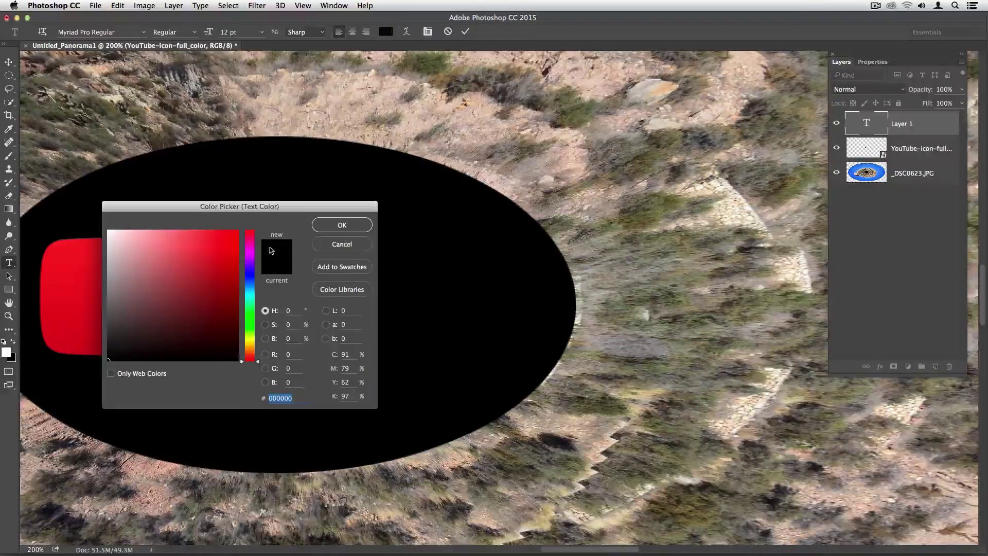
{"action": "left_click_drag", "start_coordinate": [121, 231], "coordinate": [97, 221]}
{"action": "left_click", "coordinate": [325, 225]}
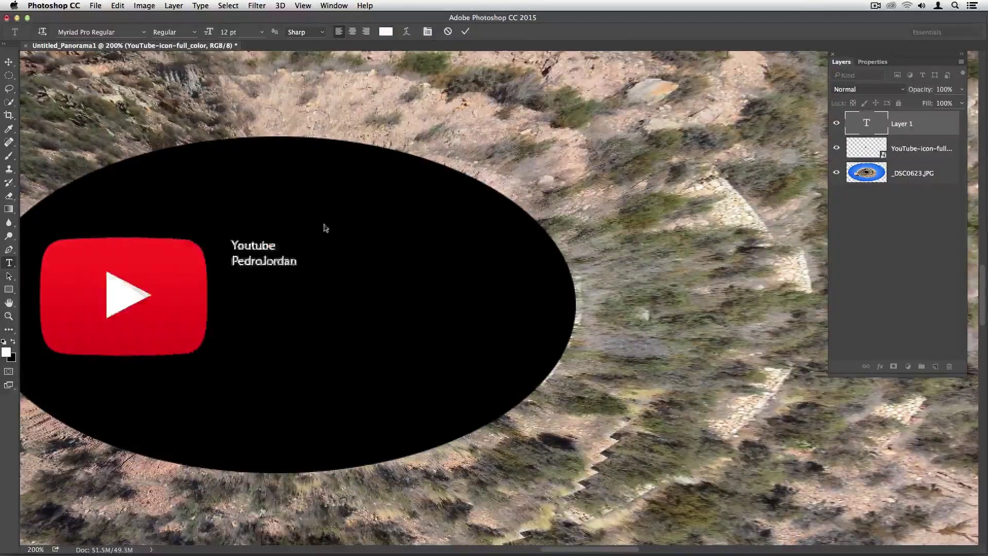
{"action": "left_click", "coordinate": [261, 32]}
{"action": "left_click", "coordinate": [242, 168]}
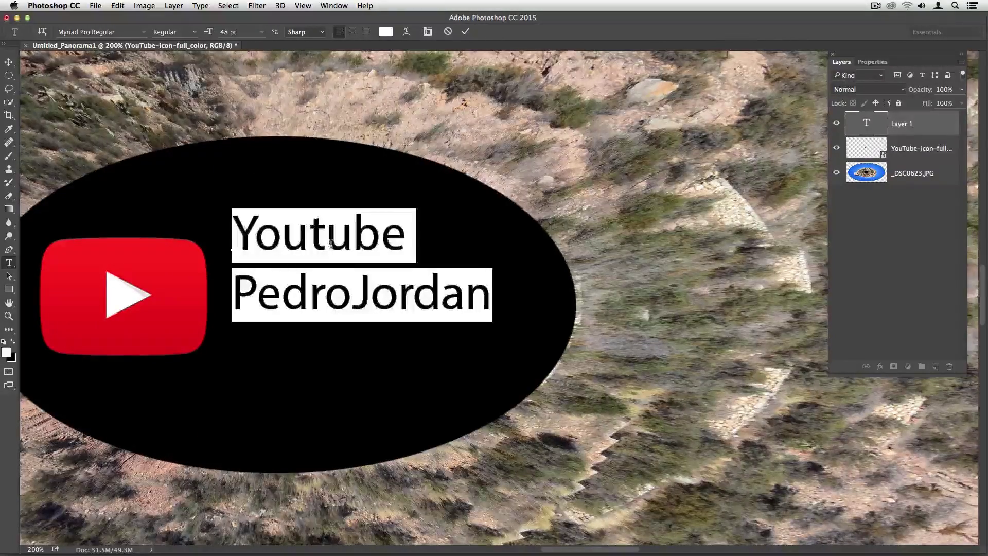
{"action": "double_click", "coordinate": [315, 241]}
{"action": "key", "text": "super+shift+period"}
{"action": "key", "text": "super+shift+period"}
{"action": "key", "text": "super+shift+period"}
{"action": "key", "text": "super+shift+period"}
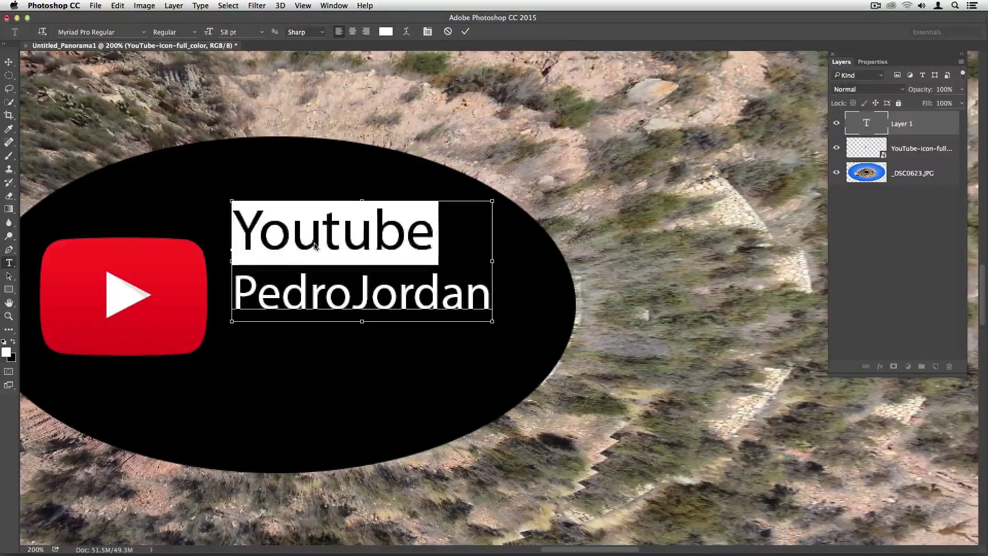
{"action": "key", "text": "super+shift+period"}
{"action": "key", "text": "super+shift+period"}
{"action": "key", "text": "super+shift+period"}
{"action": "key", "text": "super+shift+period"}
{"action": "key", "text": "super+shift+period"}
{"action": "key", "text": "super+shift+period"}
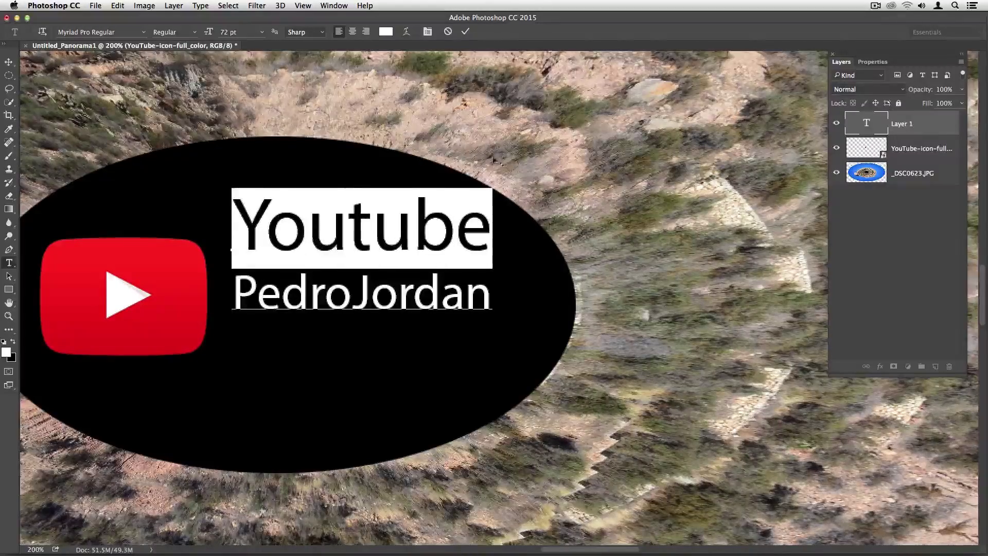
{"action": "left_click", "coordinate": [465, 32]}
- Move the caption beside the logo and nudge both down together
{"action": "left_click", "coordinate": [9, 62]}
{"action": "left_click_drag", "start_coordinate": [290, 252], "coordinate": [277, 292]}
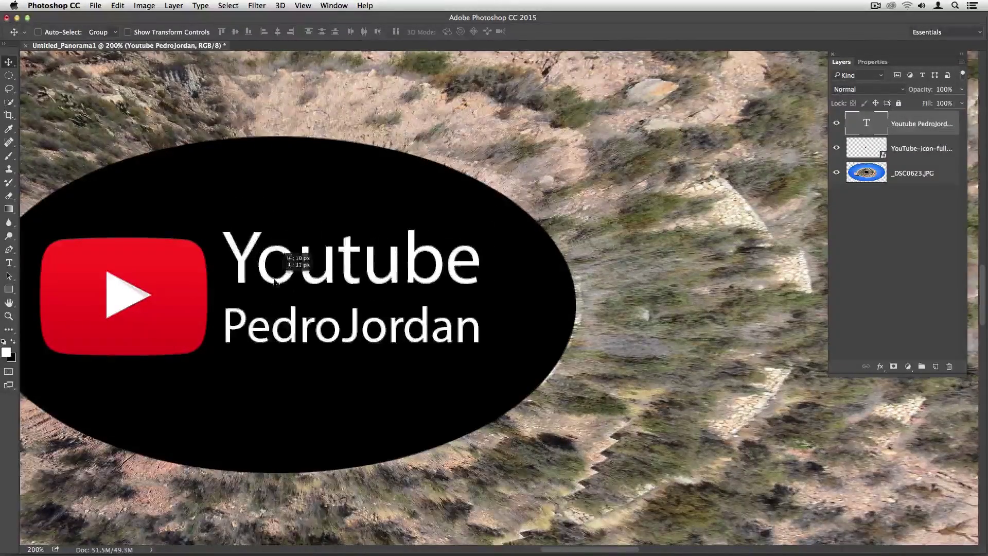
{"action": "left_click", "coordinate": [170, 312], "text": "shift"}
{"action": "key", "text": "shift+Down"}
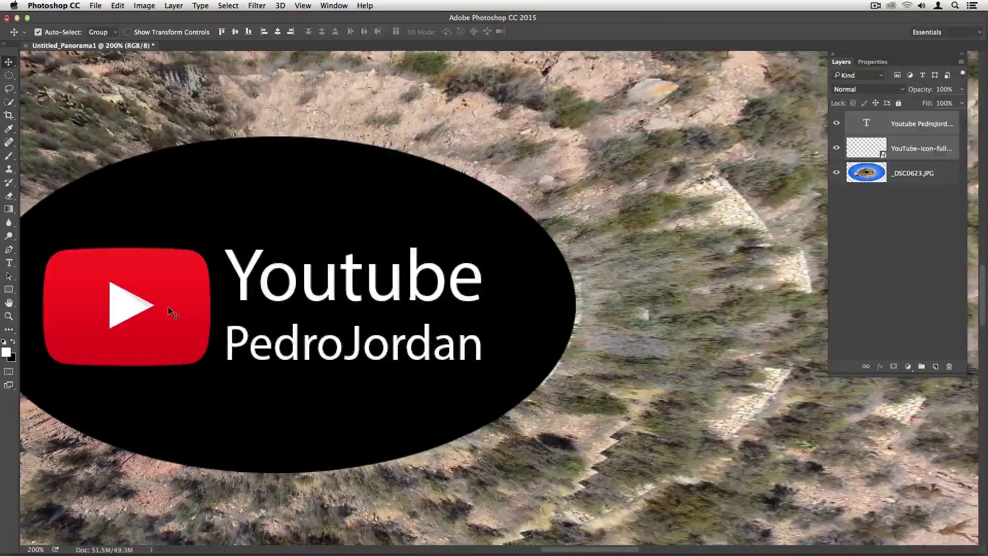
{"action": "key", "text": "super+0"}
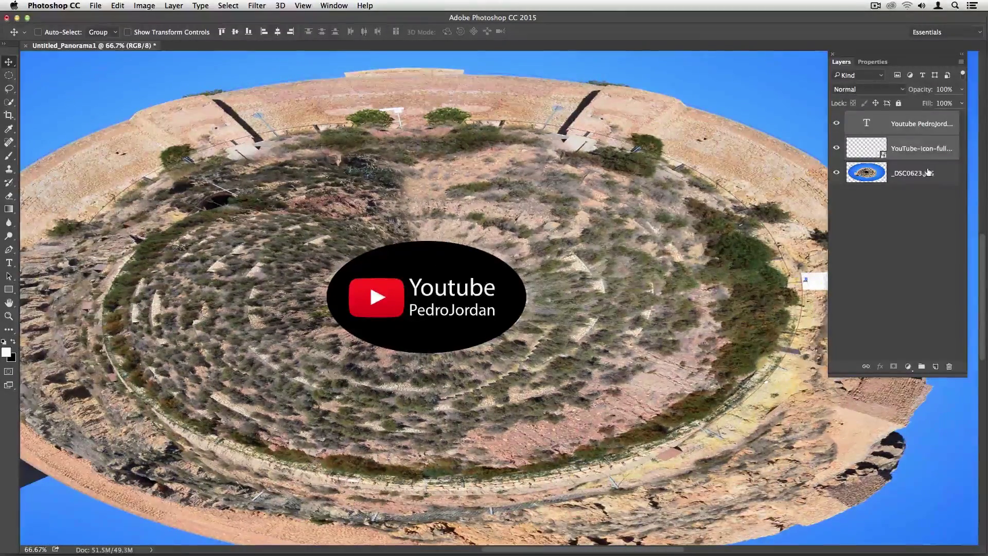
- Select the caption, logo and planet layers and merge them into one
{"action": "left_click", "coordinate": [915, 126]}
{"action": "left_click", "coordinate": [915, 174], "text": "shift"}
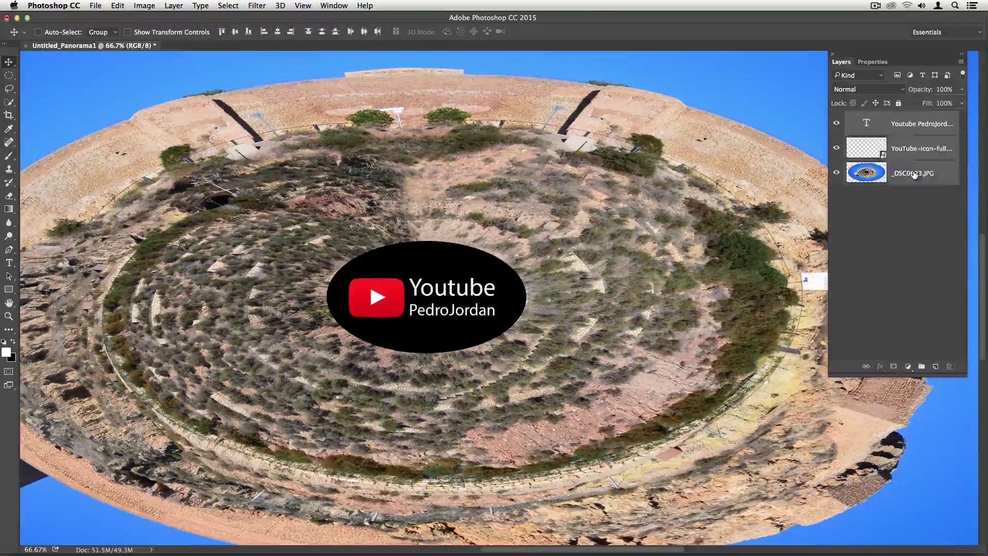
{"action": "left_click", "coordinate": [173, 5]}
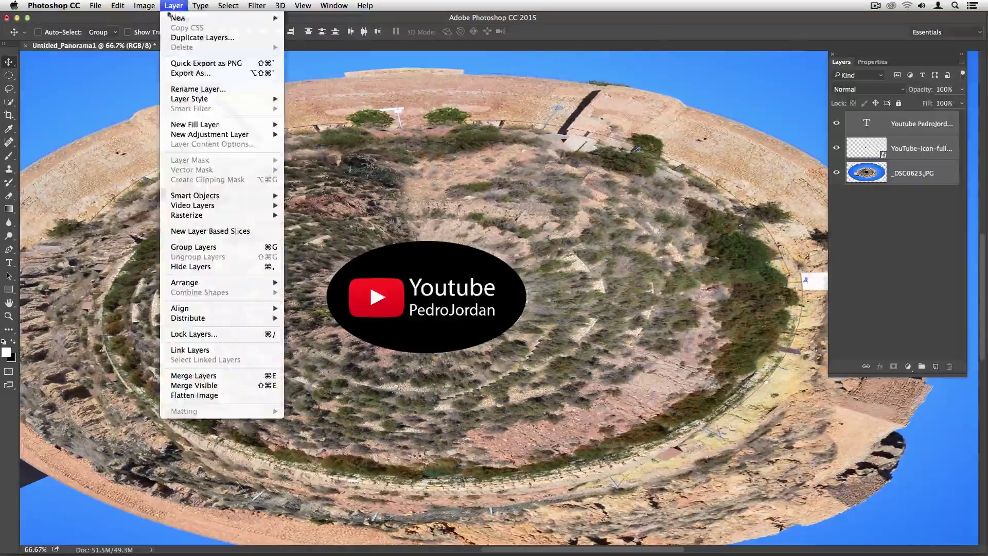
{"action": "left_click", "coordinate": [219, 379]}
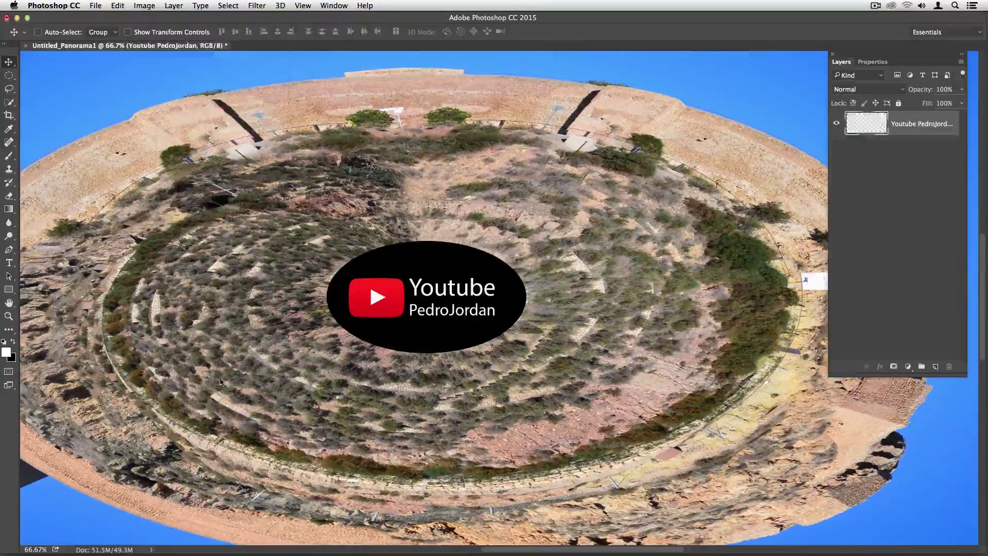
{"action": "scroll", "coordinate": [468, 227], "scroll_direction": "up", "scroll_amount": 1}
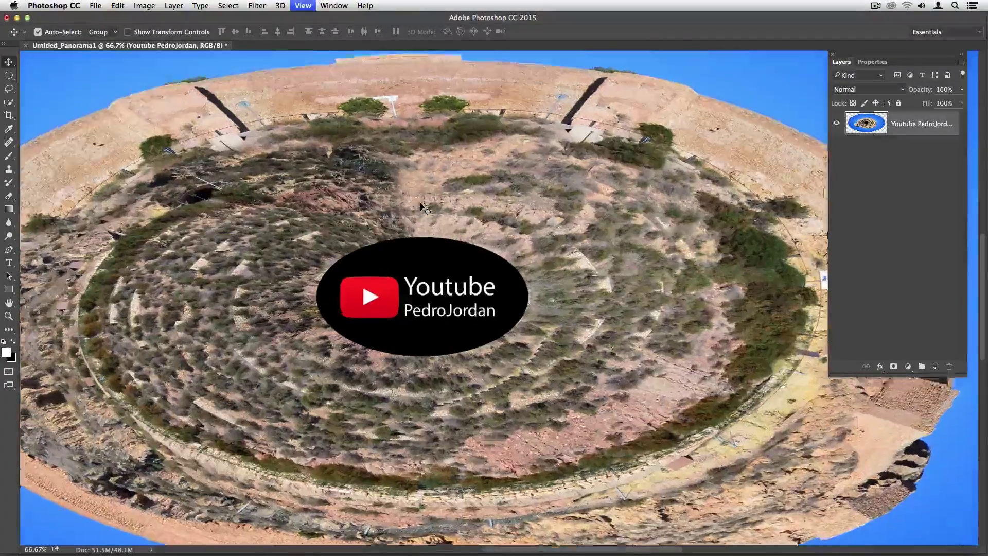
{"action": "scroll", "coordinate": [466, 247], "scroll_direction": "up", "scroll_amount": 2}
{"action": "scroll", "coordinate": [463, 278], "scroll_direction": "up", "scroll_amount": 2}
{"action": "scroll", "coordinate": [460, 308], "scroll_direction": "up", "scroll_amount": 1}
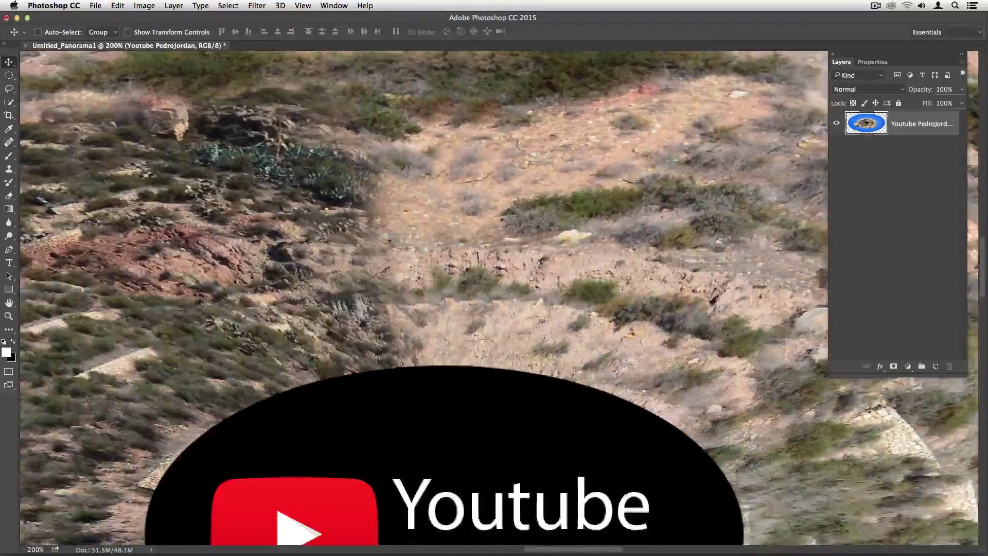
{"action": "scroll", "coordinate": [347, 160], "scroll_direction": "up", "scroll_amount": 2}
- Apply the Polar Coordinates filter set to Polar to Rectangular
{"action": "left_click", "coordinate": [254, 6]}
{"action": "mouse_move", "coordinate": [266, 148]}
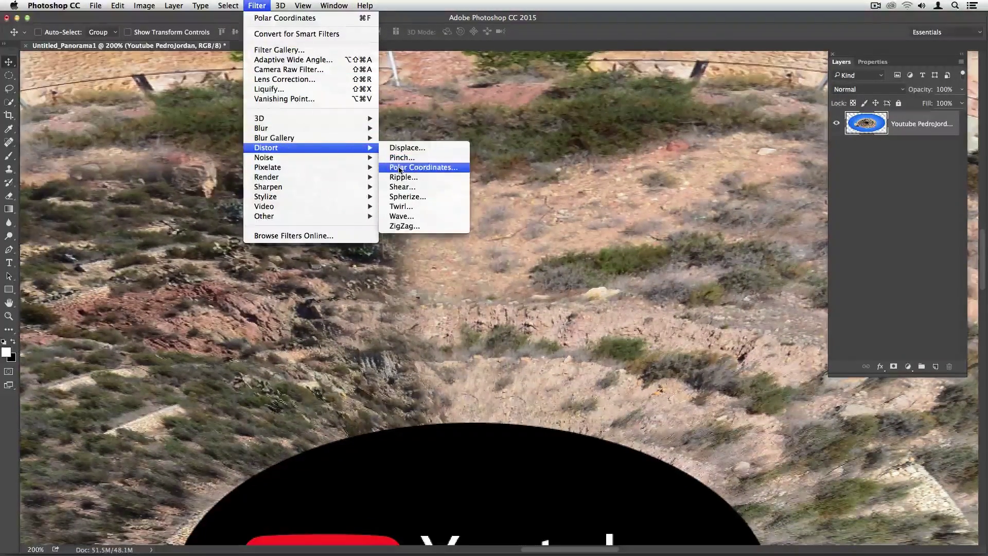
{"action": "left_click", "coordinate": [409, 168]}
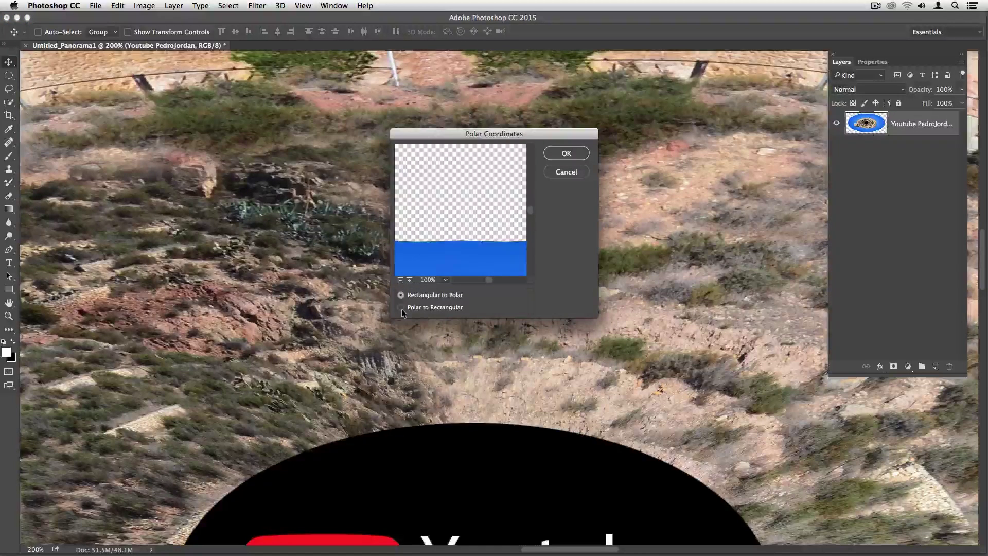
{"action": "left_click", "coordinate": [402, 307]}
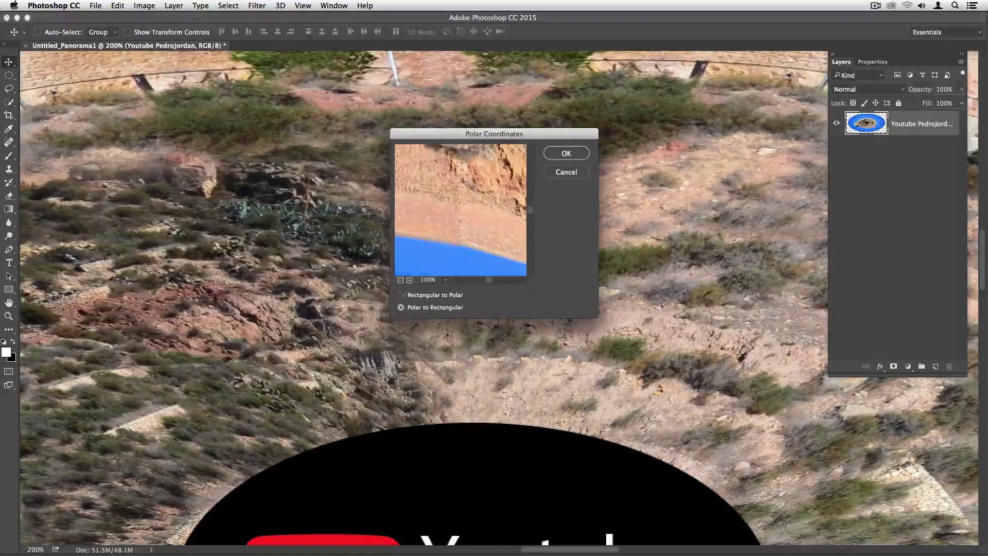
{"action": "left_click", "coordinate": [399, 281]}
{"action": "left_click", "coordinate": [400, 281]}
{"action": "left_click", "coordinate": [400, 280]}
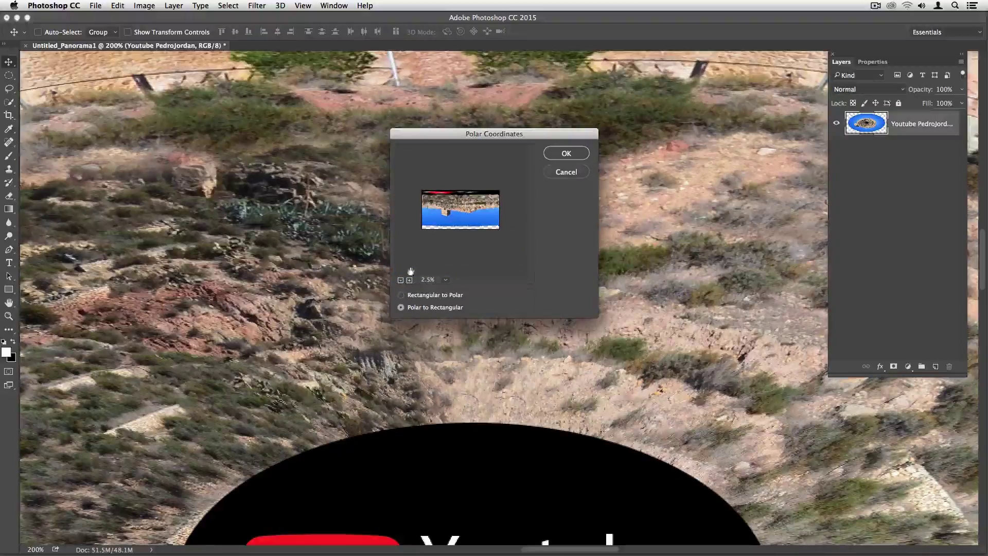
{"action": "left_click", "coordinate": [410, 279]}
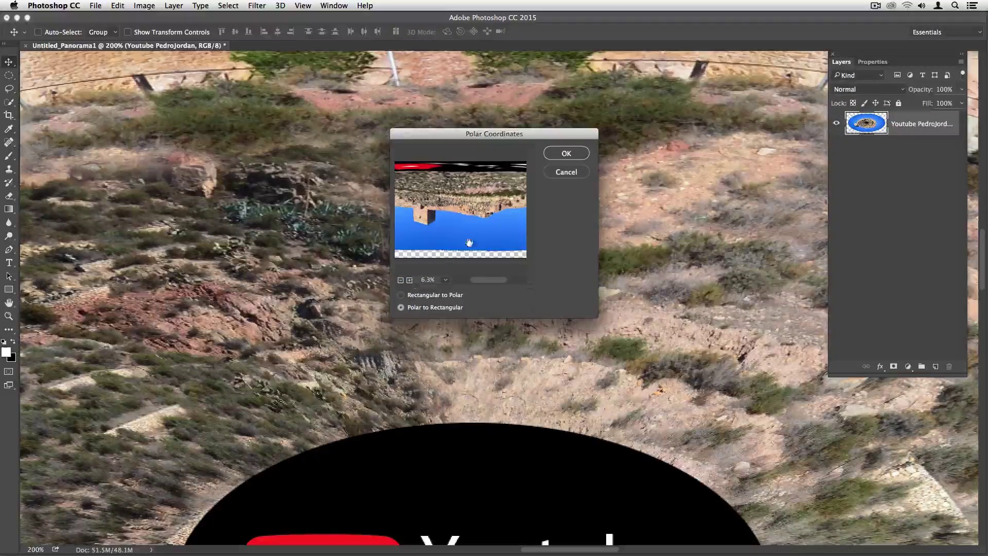
{"action": "left_click", "coordinate": [555, 155]}
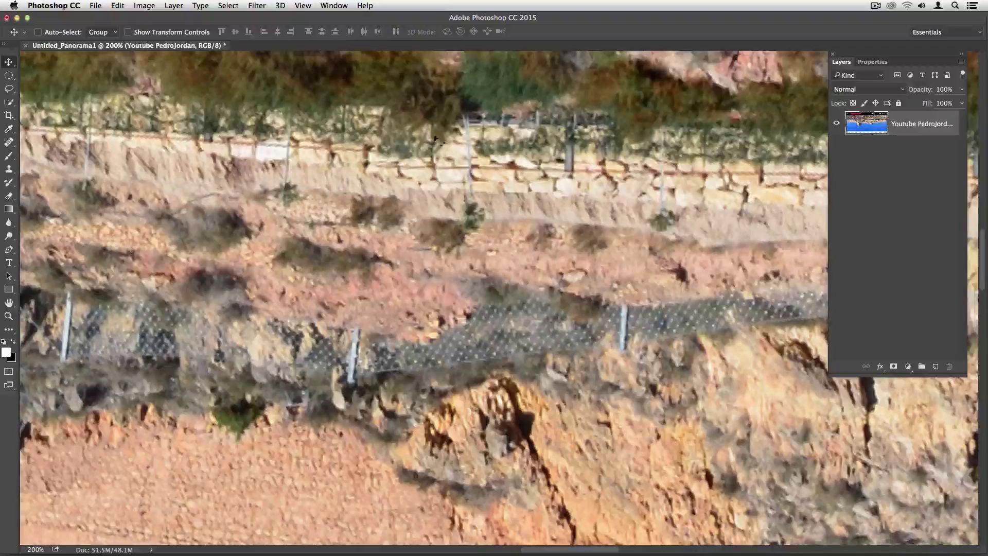
- Rotate the whole image 180° and zoom out to see the full canvas
{"action": "left_click", "coordinate": [144, 6]}
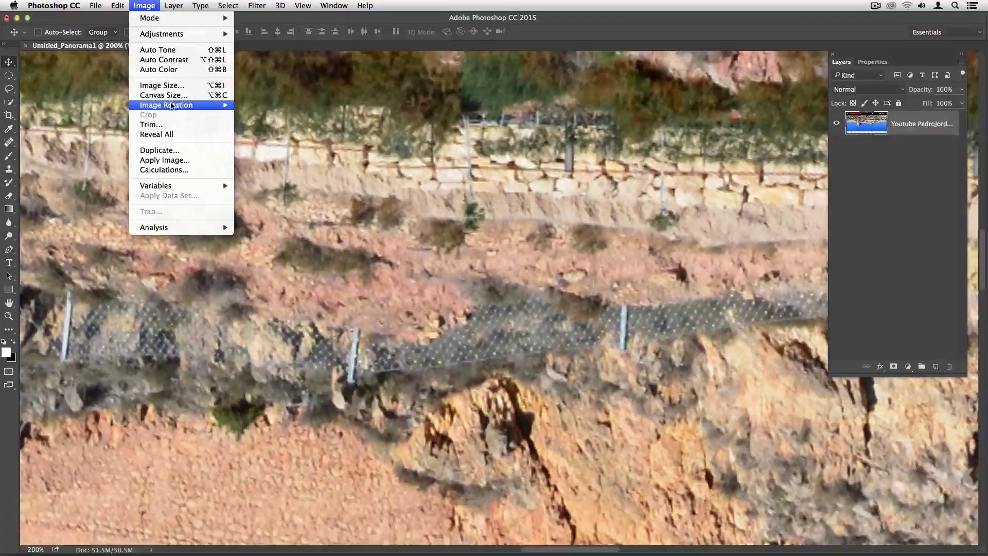
{"action": "mouse_move", "coordinate": [166, 105]}
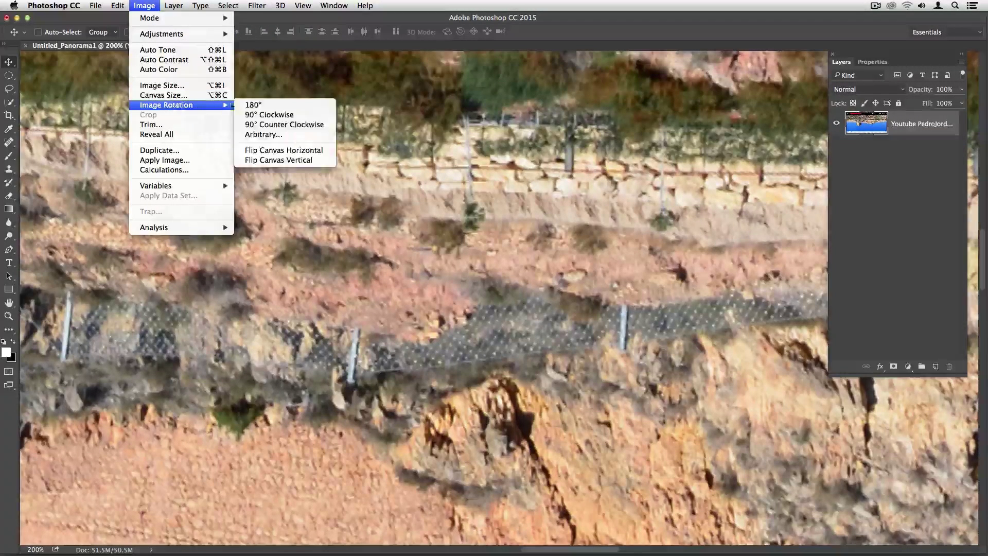
{"action": "left_click", "coordinate": [254, 105]}
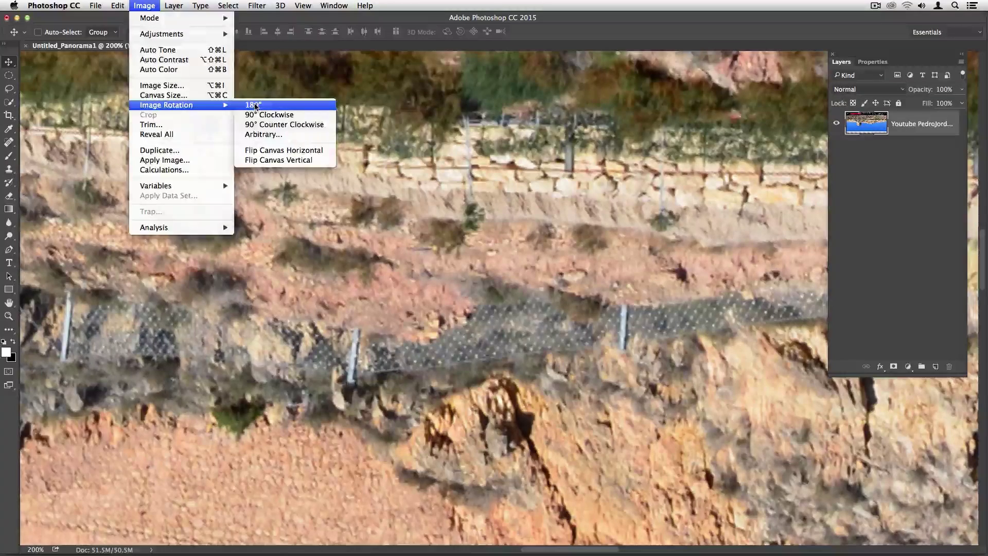
{"action": "key", "text": "ctrl+0"}
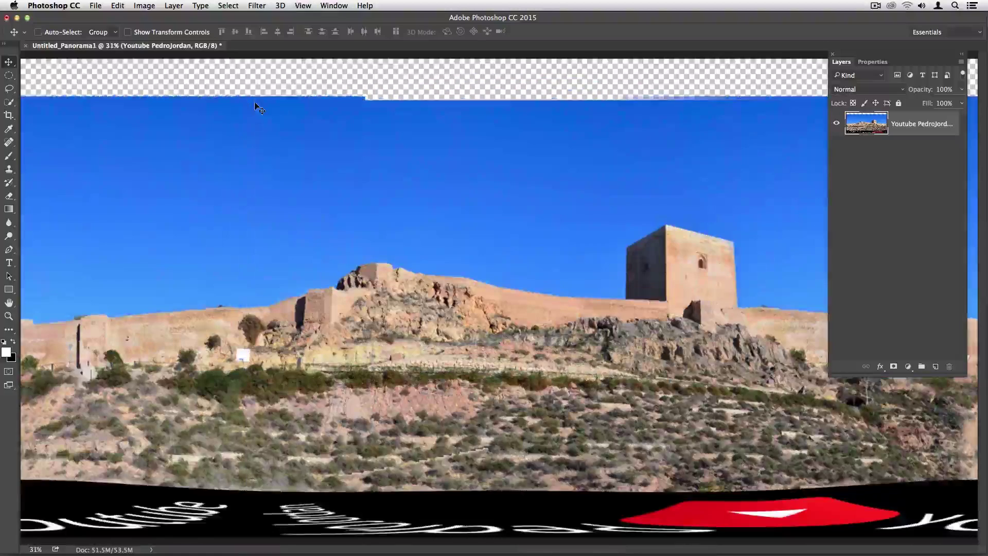
{"action": "key", "text": "ctrl+minus"}
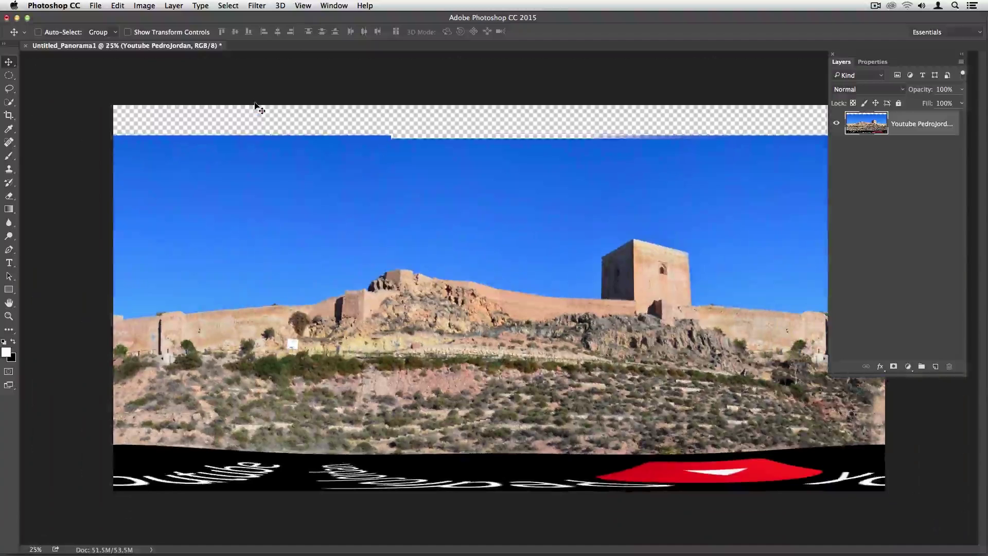
{"action": "key", "text": "ctrl+minus"}
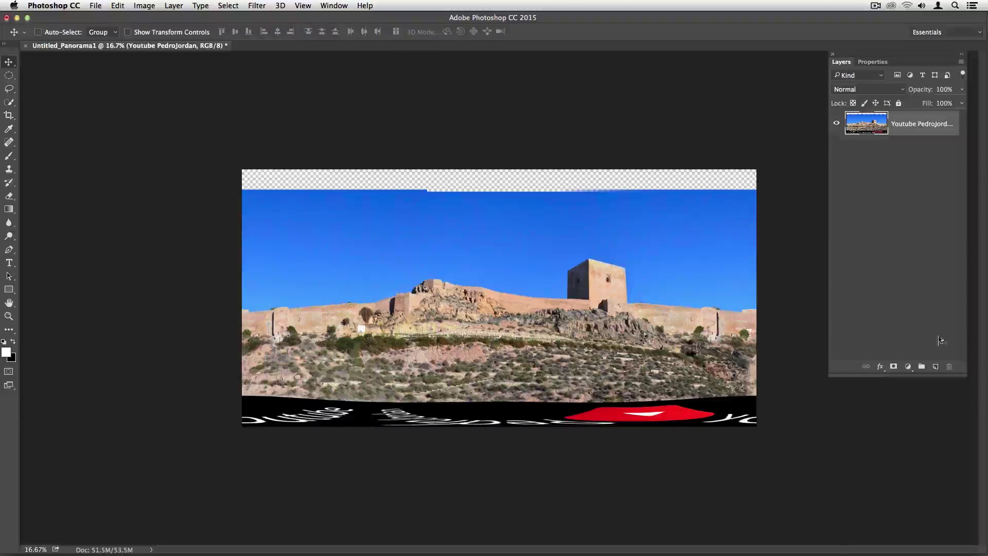
- Add Layer 1 and select the panorama's top strip, feathered by 200 pixels
{"action": "left_click", "coordinate": [935, 366]}
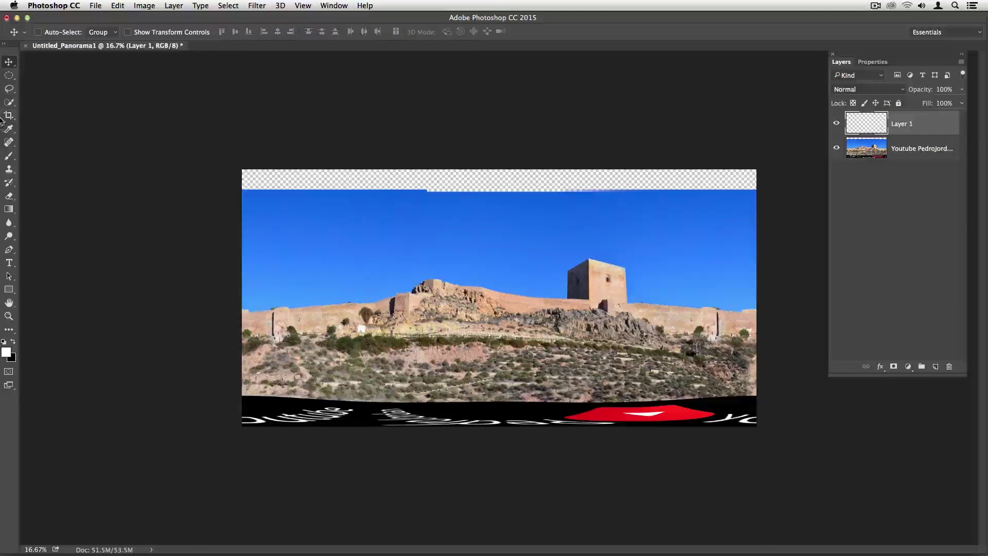
{"action": "left_click", "coordinate": [9, 76]}
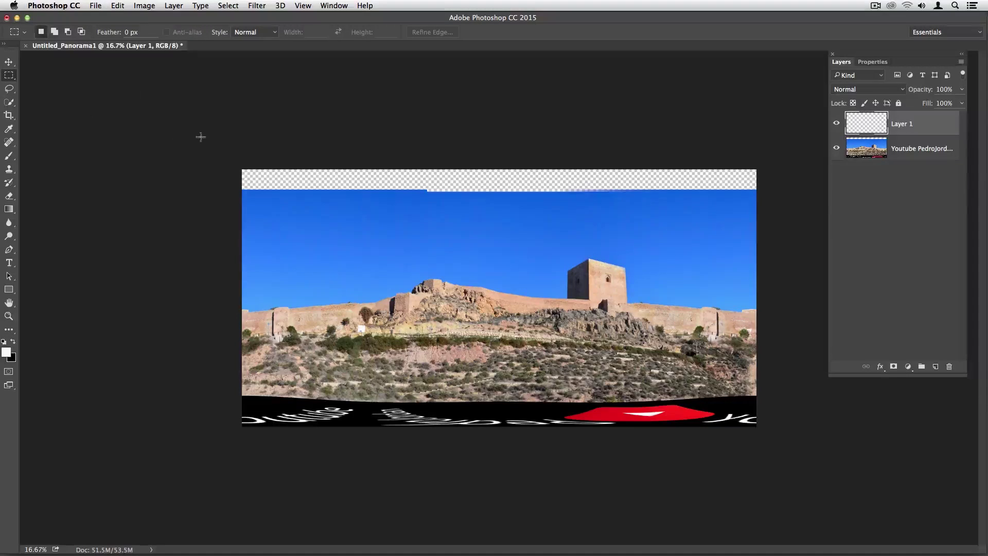
{"action": "mouse_move", "coordinate": [242, 170]}
{"action": "left_mouse_down"}
{"action": "mouse_move", "coordinate": [586, 200]}
{"action": "mouse_move", "coordinate": [767, 231]}
{"action": "left_mouse_up"}
{"action": "left_click", "coordinate": [227, 6]}
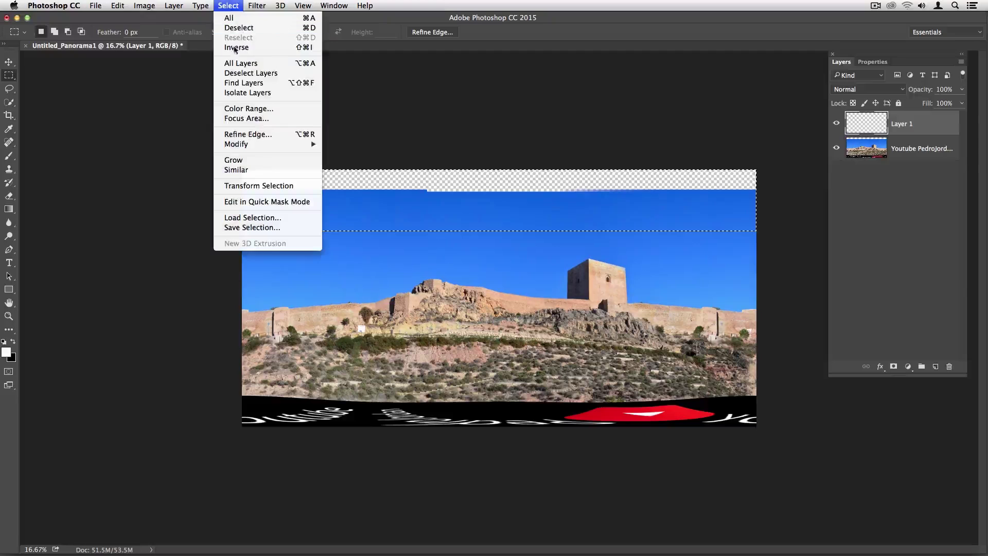
{"action": "mouse_move", "coordinate": [236, 143]}
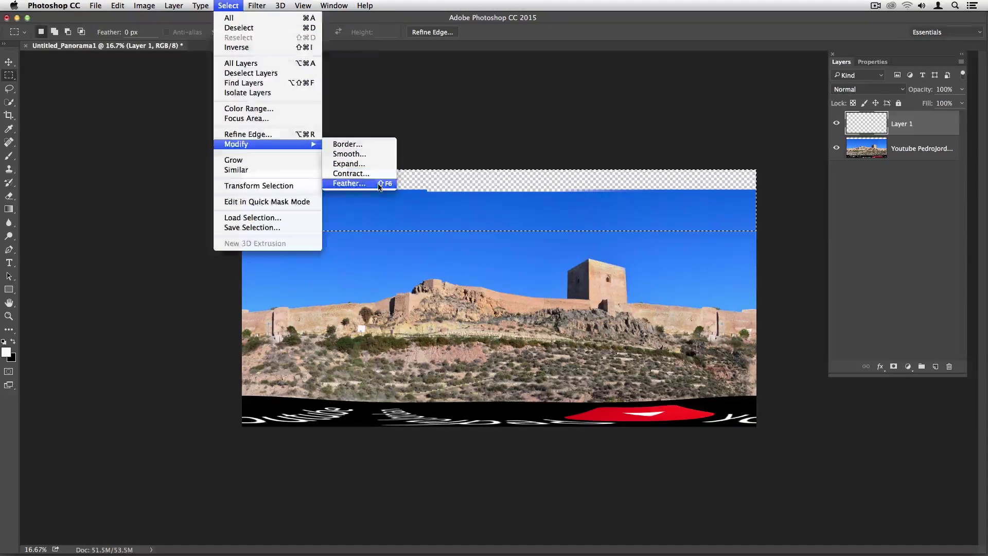
{"action": "left_click", "coordinate": [349, 183]}
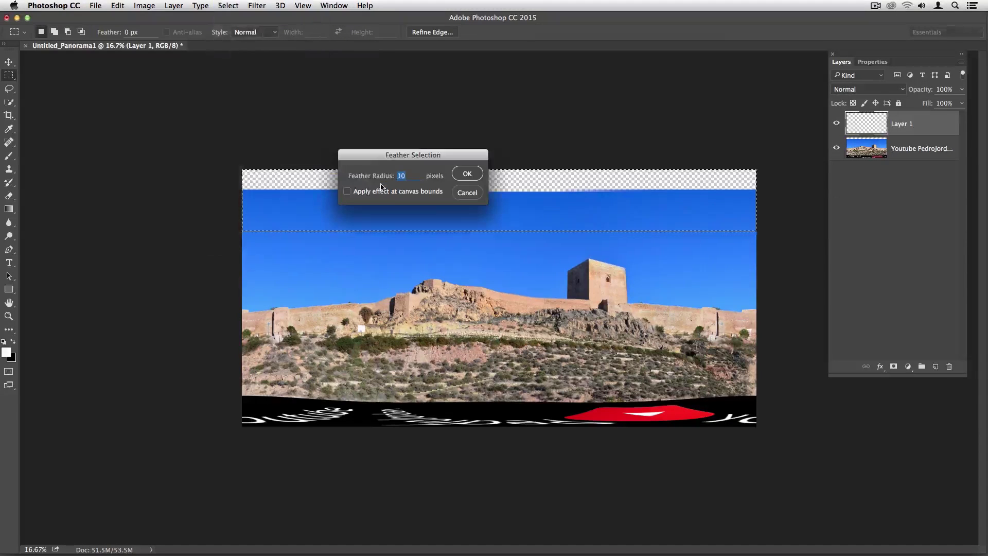
{"action": "left_click", "coordinate": [474, 173]}
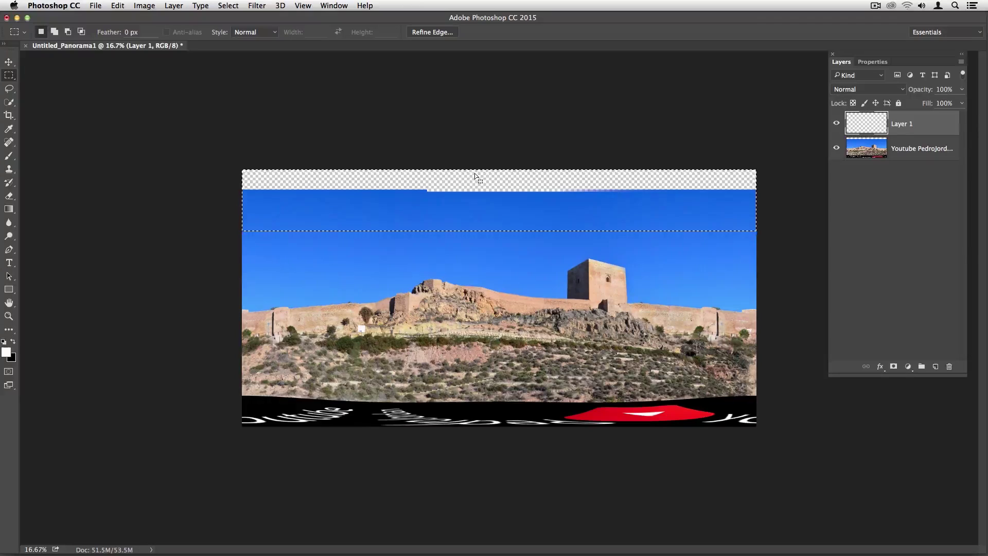
- Set both gradient stops to the sampled sky blue for a solid blue gradient
{"action": "key", "text": "g"}
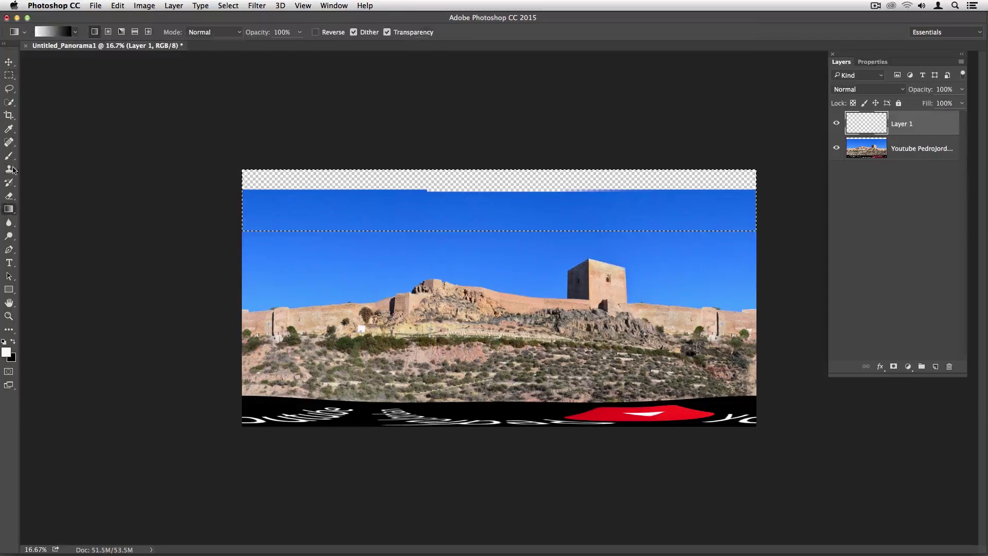
{"action": "left_click", "coordinate": [51, 32]}
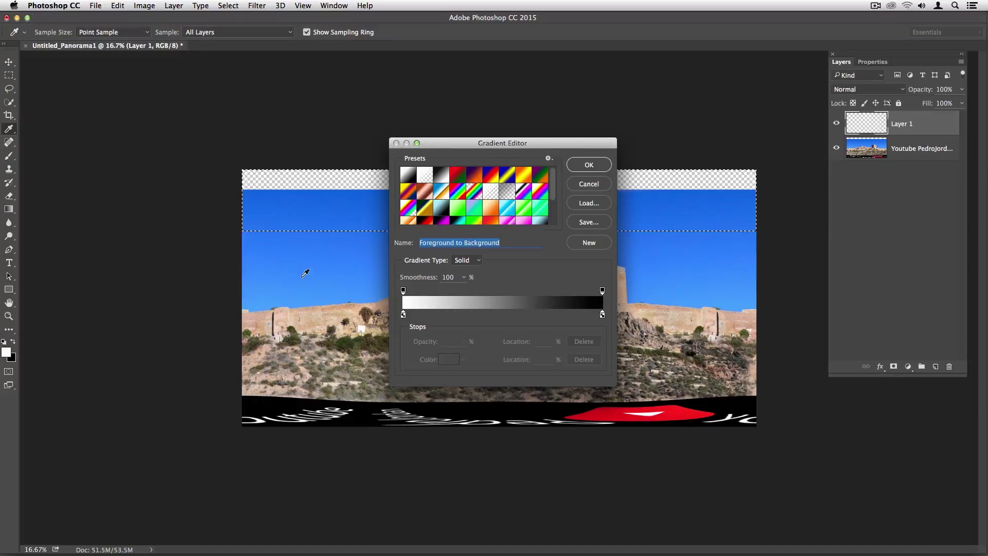
{"action": "left_click", "coordinate": [403, 314]}
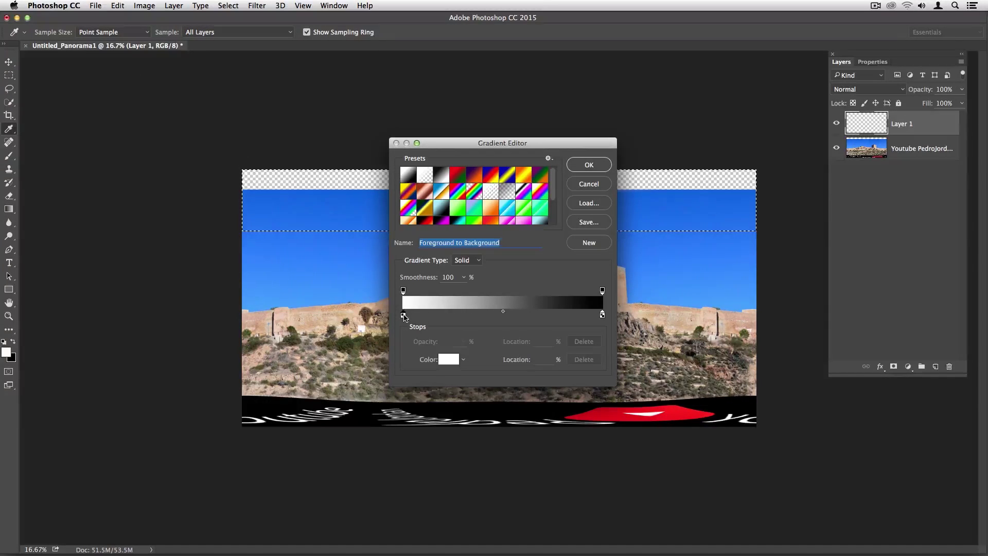
{"action": "left_click", "coordinate": [297, 227]}
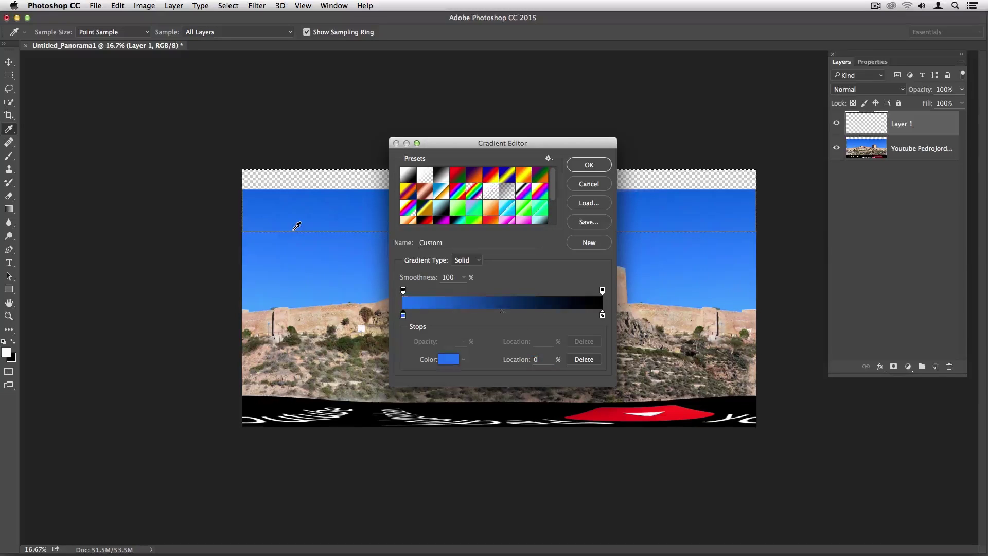
{"action": "left_click", "coordinate": [602, 315]}
{"action": "left_click", "coordinate": [698, 188]}
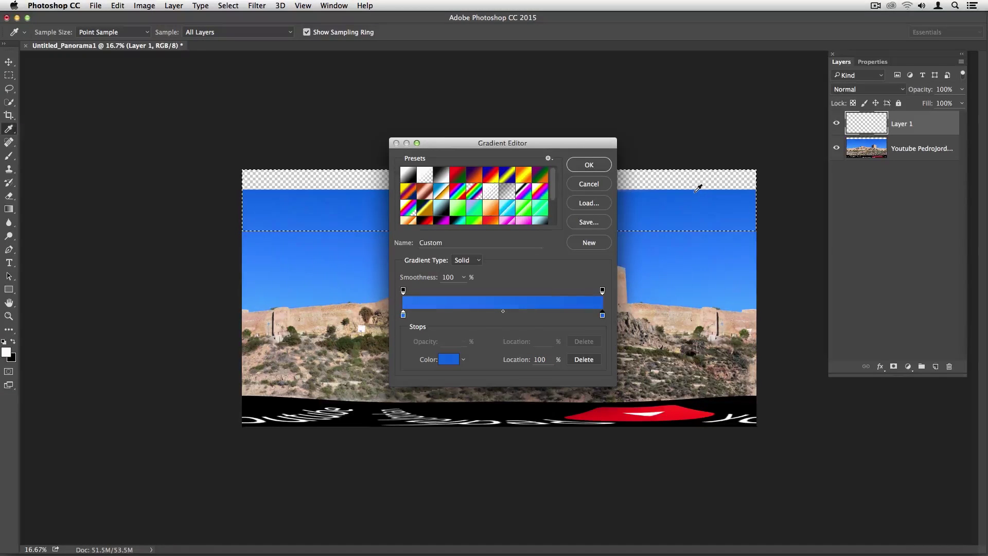
{"action": "left_click", "coordinate": [607, 169]}
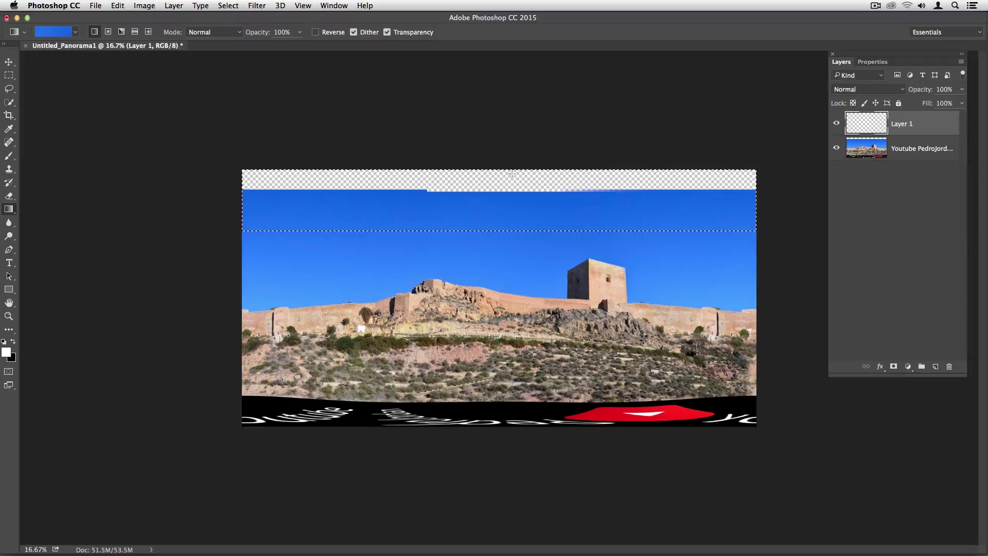
- Drag the blue gradient through the feathered top selection to fill it
{"action": "left_click_drag", "start_coordinate": [503, 169], "coordinate": [504, 238]}
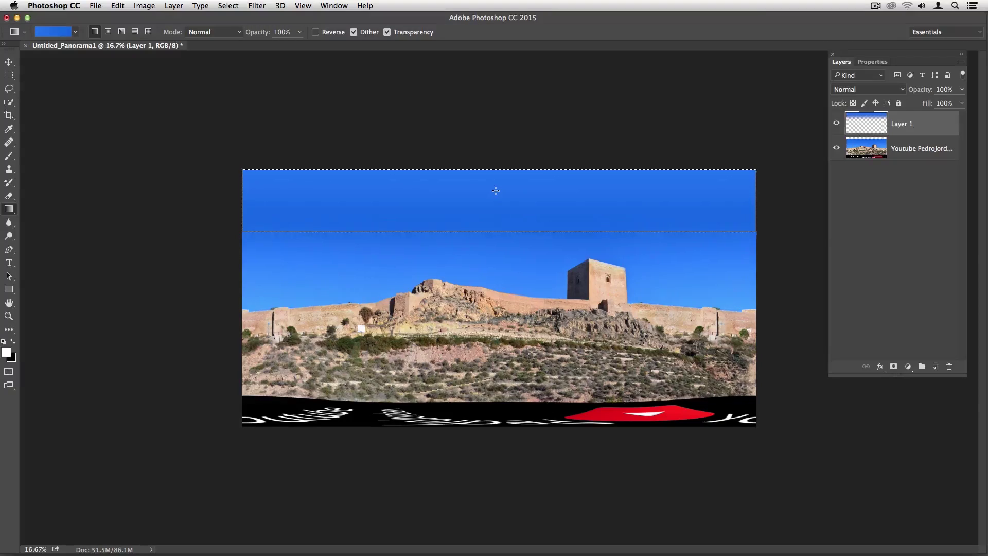
{"action": "key", "text": "x"}
{"action": "mouse_move", "coordinate": [496, 186]}
{"action": "left_mouse_down"}
{"action": "mouse_move", "coordinate": [503, 243]}
{"action": "mouse_move", "coordinate": [499, 192]}
{"action": "left_mouse_up"}
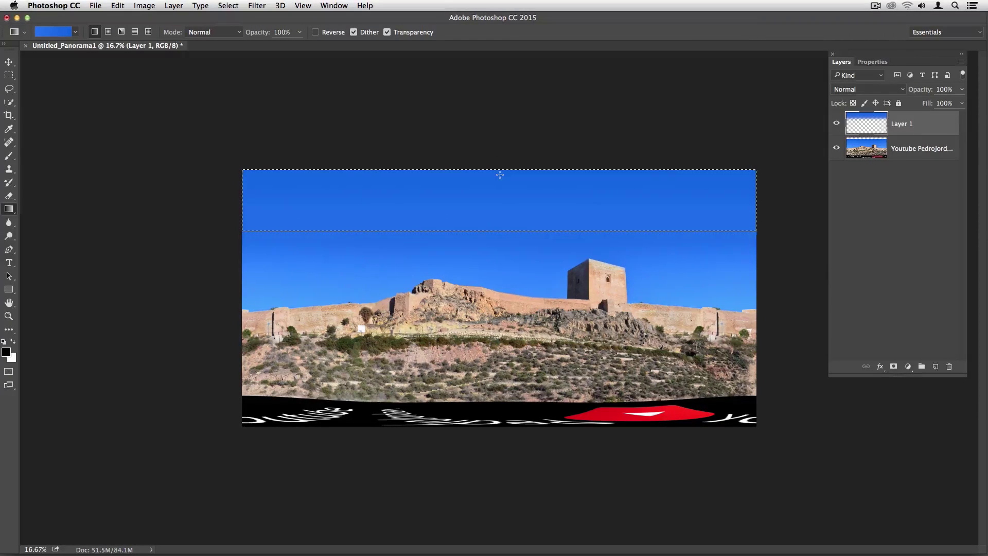
{"action": "left_click", "coordinate": [228, 5]}
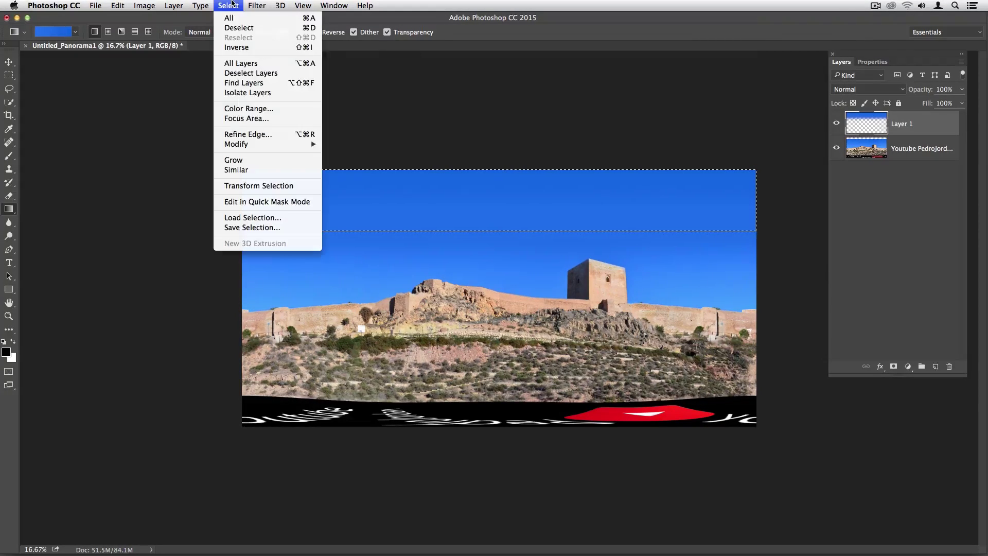
- Deselect the filled blue top band
{"action": "left_click", "coordinate": [241, 29]}
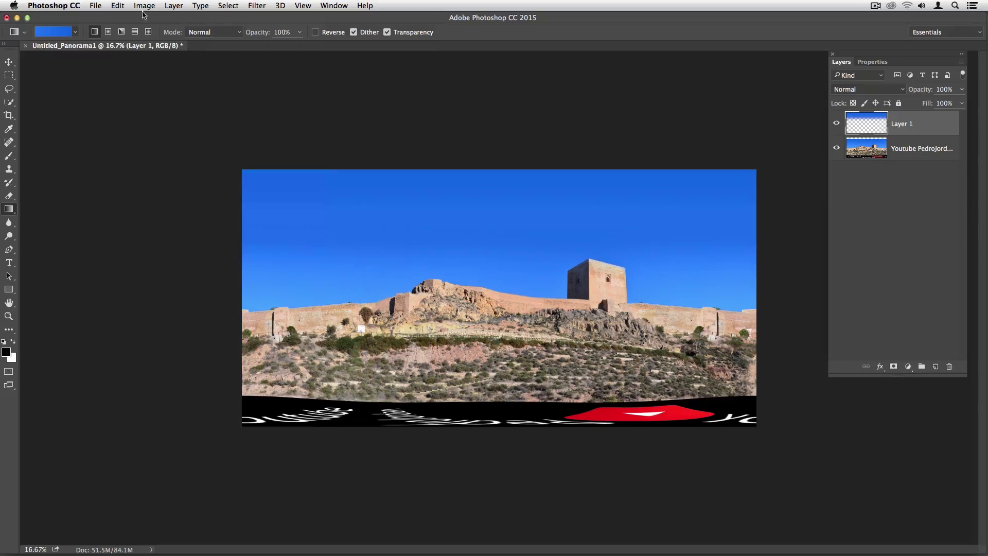
- Import equirectangular-template.xmp into File Info, keeping original metadata and appending
{"action": "left_click", "coordinate": [96, 7]}
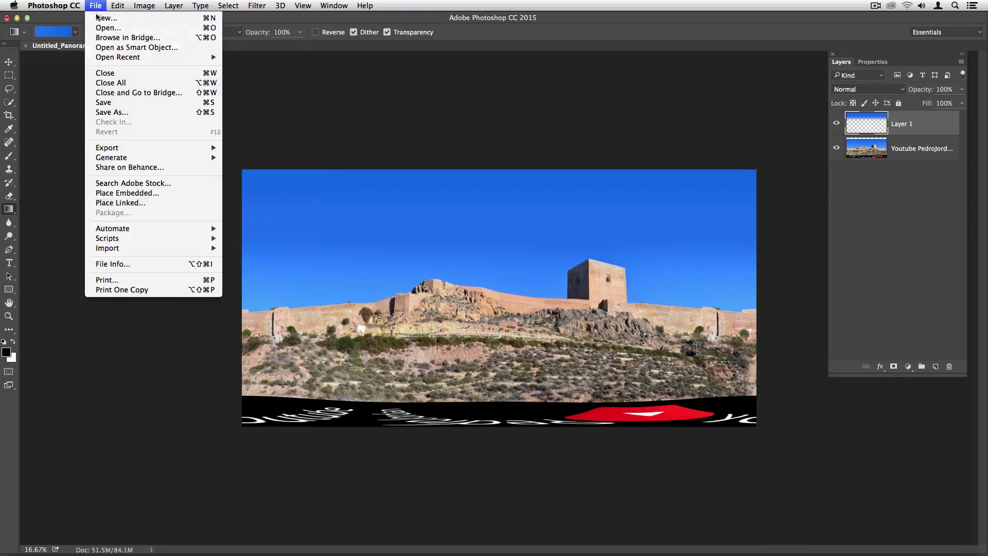
{"action": "left_click", "coordinate": [135, 263]}
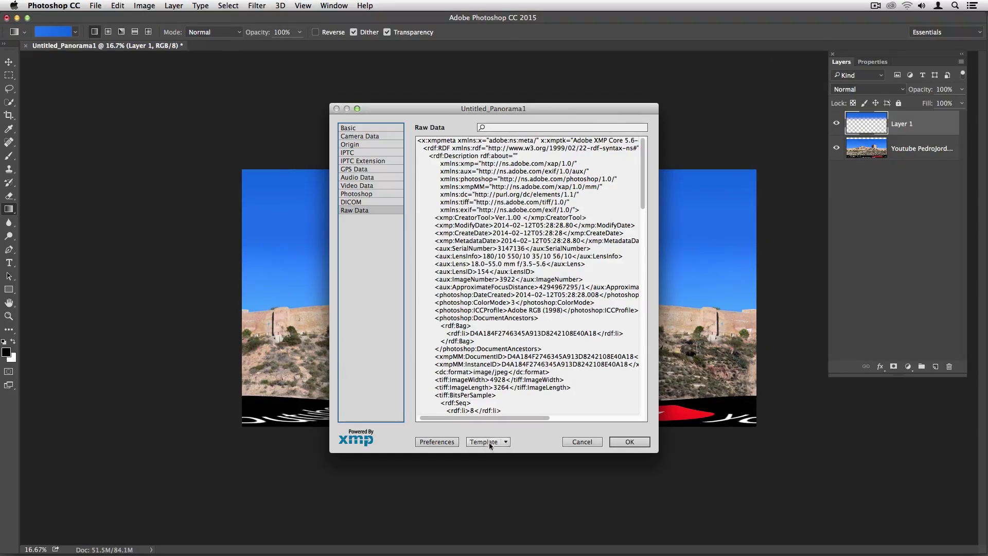
{"action": "left_click", "coordinate": [495, 442]}
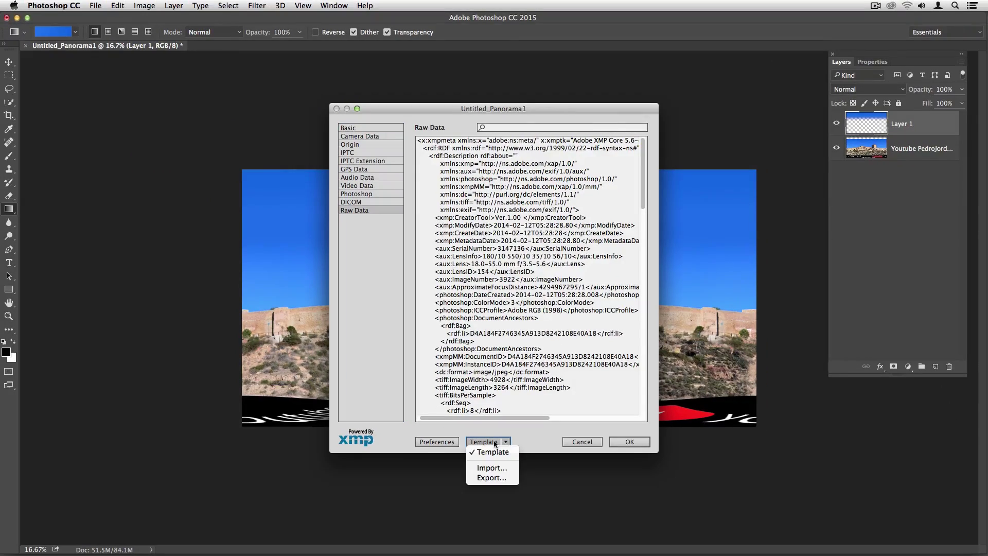
{"action": "left_click", "coordinate": [489, 467]}
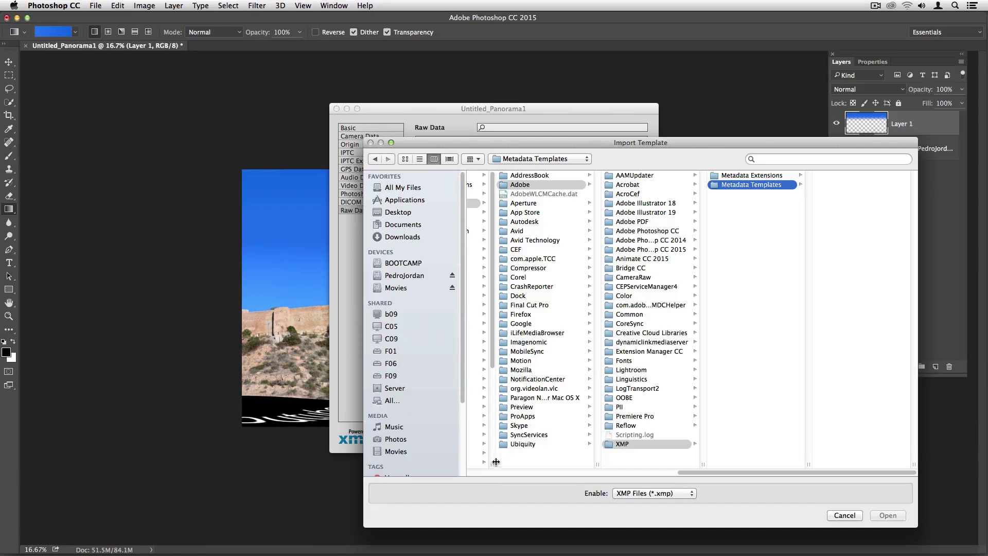
{"action": "left_click", "coordinate": [404, 238]}
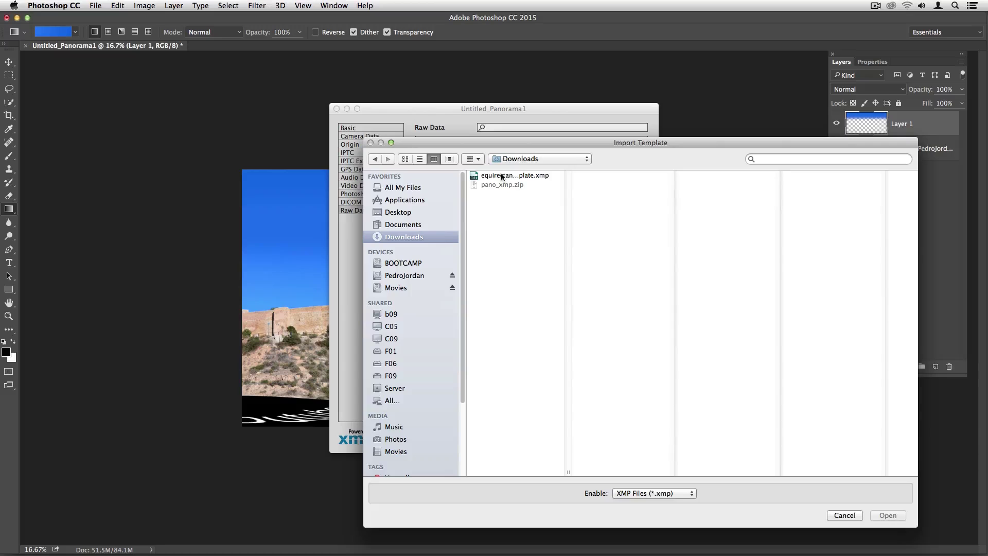
{"action": "left_click", "coordinate": [504, 176]}
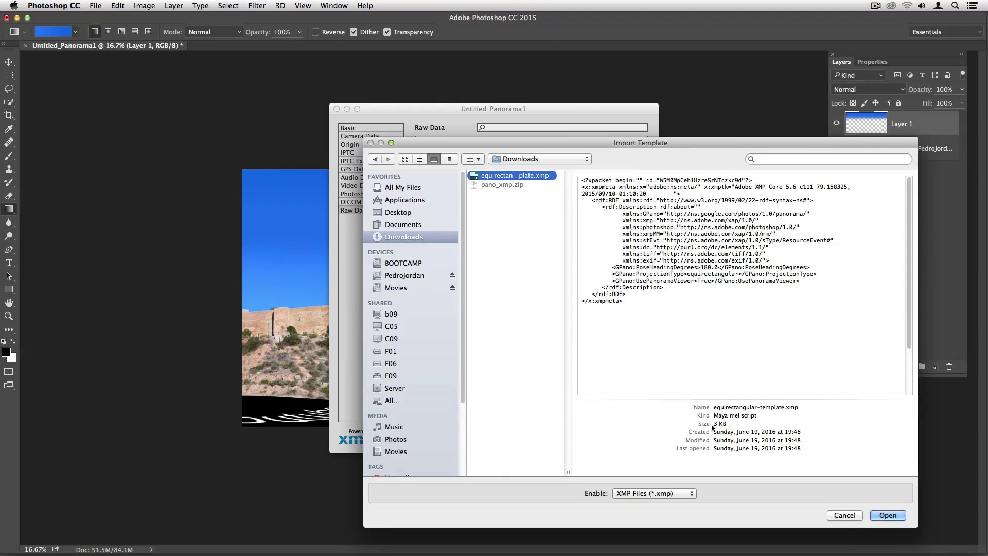
{"action": "left_click", "coordinate": [888, 517]}
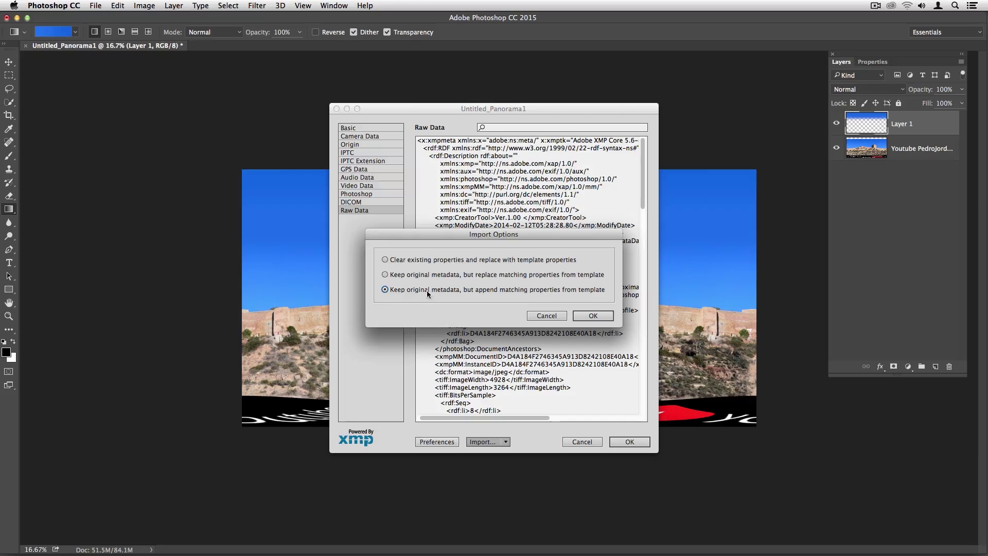
{"action": "left_click", "coordinate": [592, 315]}
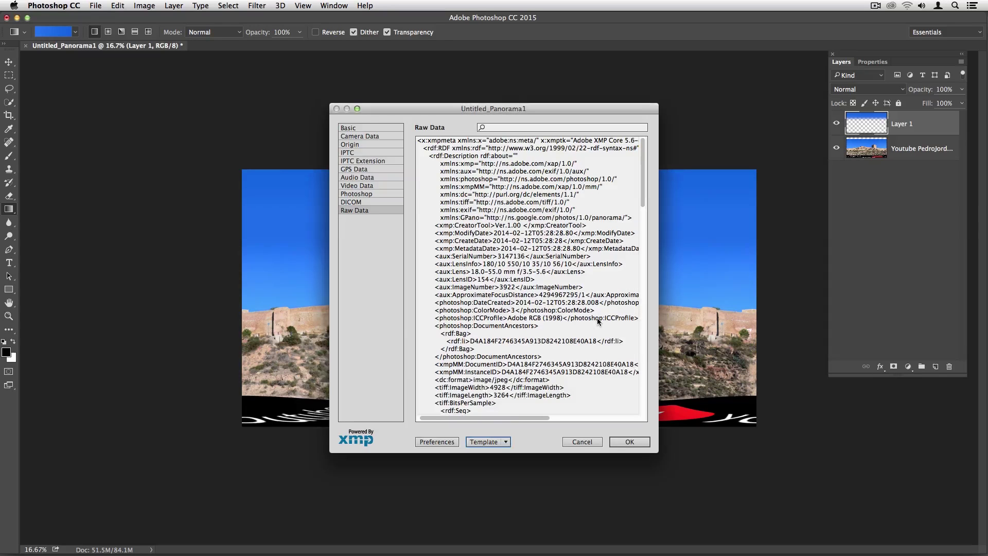
{"action": "left_click", "coordinate": [629, 442]}
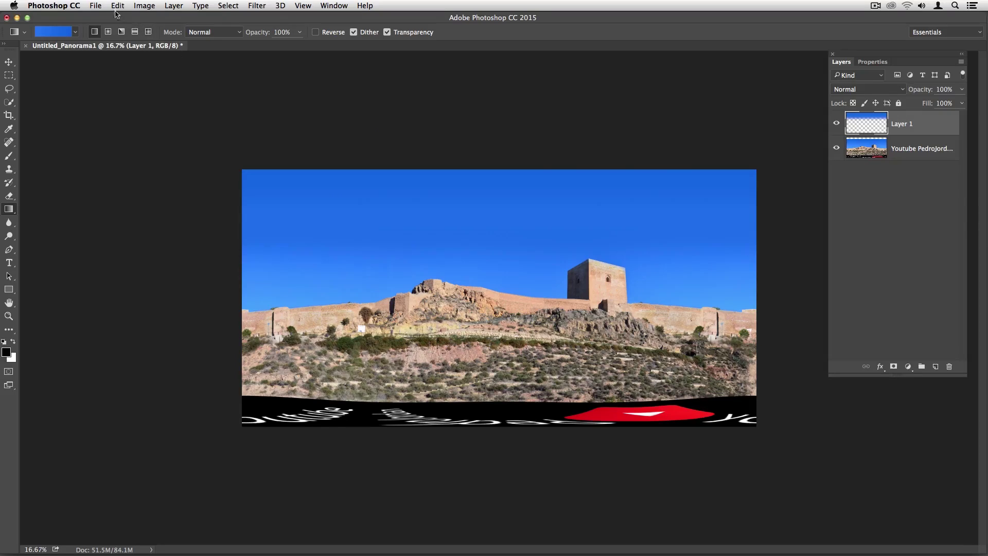
- Save a JPEG copy under a new file name at Quality 10 (Maximum)
{"action": "left_click", "coordinate": [98, 7]}
{"action": "left_click", "coordinate": [118, 114]}
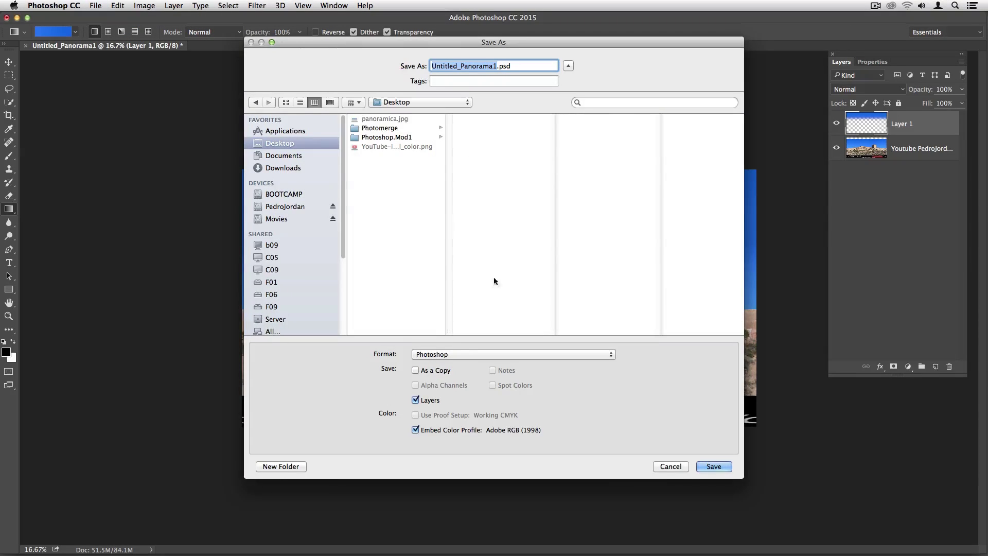
{"action": "left_click", "coordinate": [459, 355]}
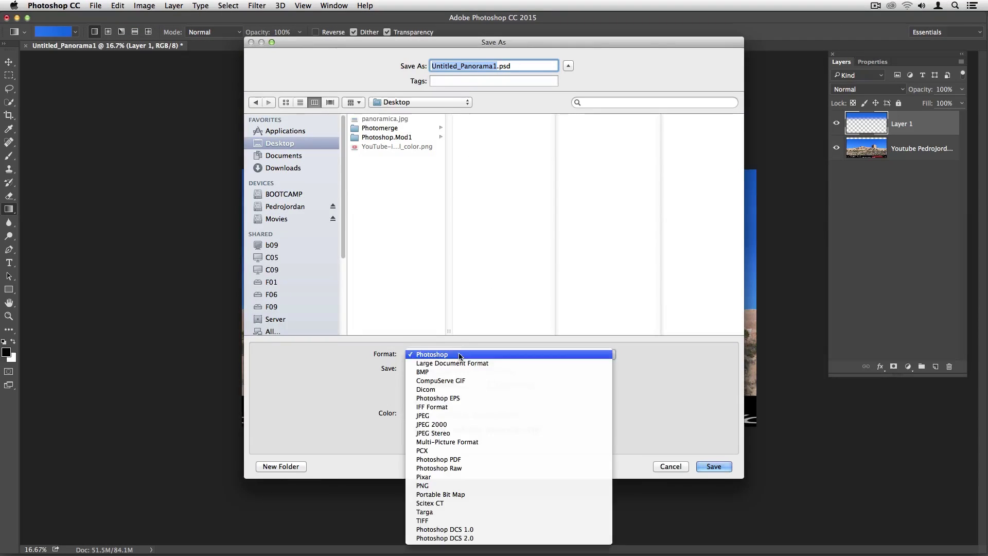
{"action": "left_click", "coordinate": [441, 415]}
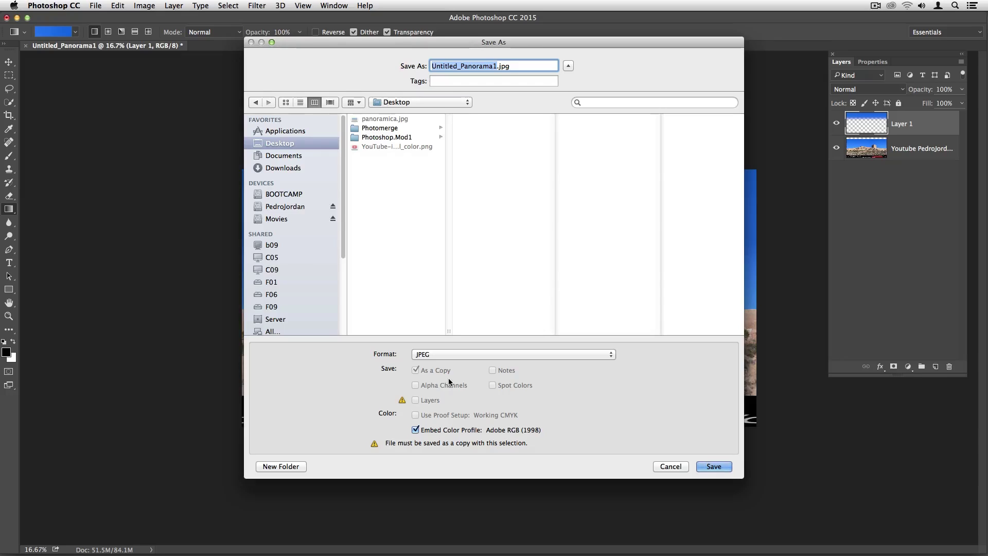
{"action": "type", "text": "fotoPanoramica_PedroJOrdan"}
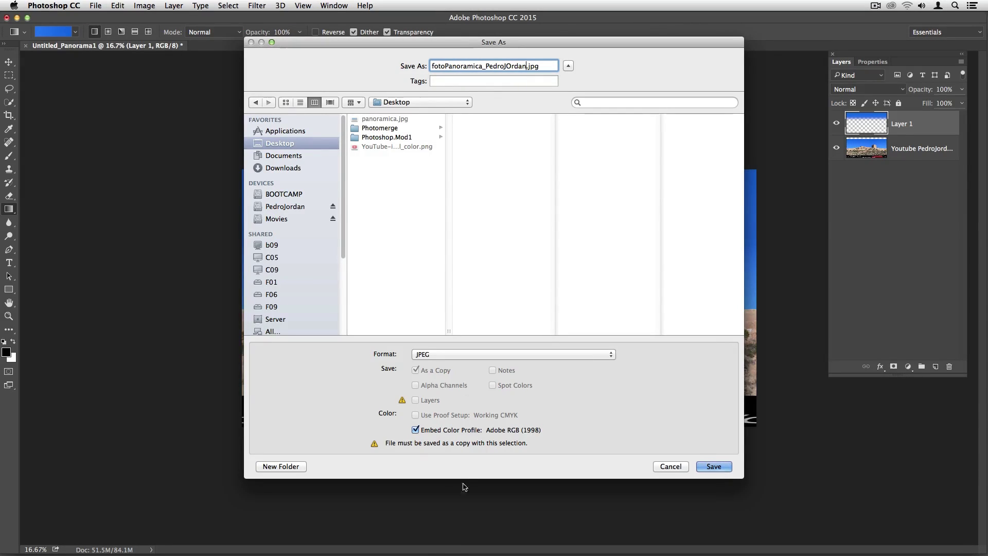
{"action": "left_click", "coordinate": [717, 466]}
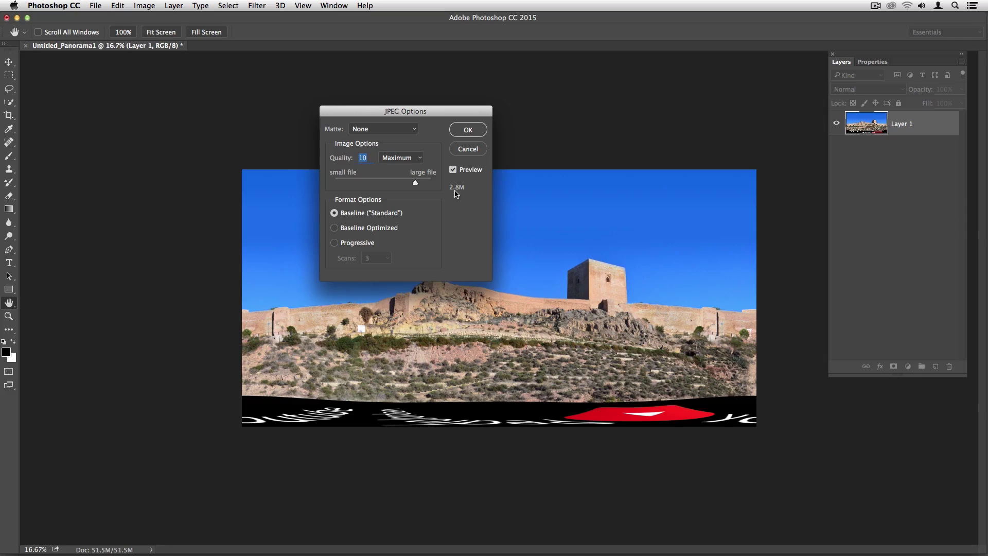
{"action": "left_click", "coordinate": [460, 131]}
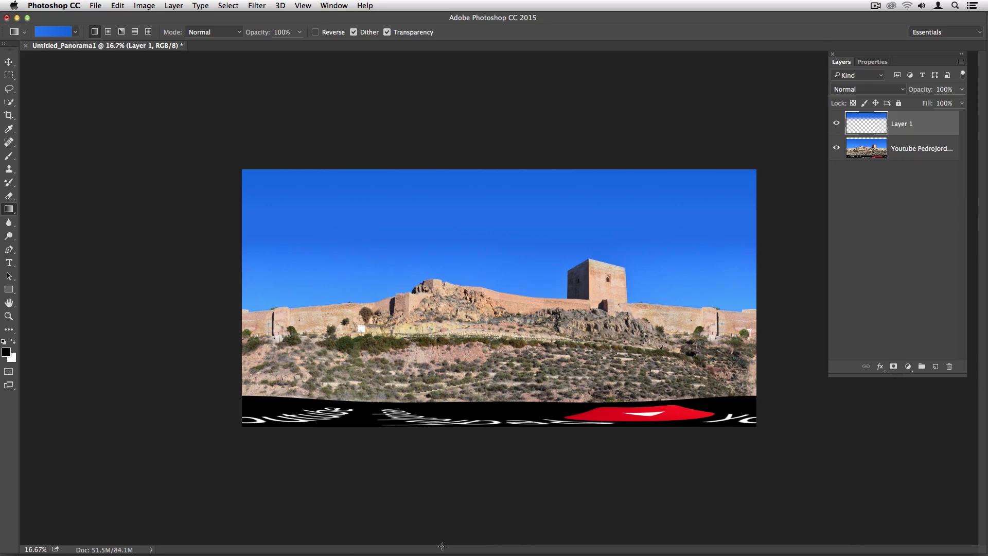
- Attach the saved panorama JPEG from the Desktop to a new Facebook page post
{"action": "left_click", "coordinate": [346, 529]}
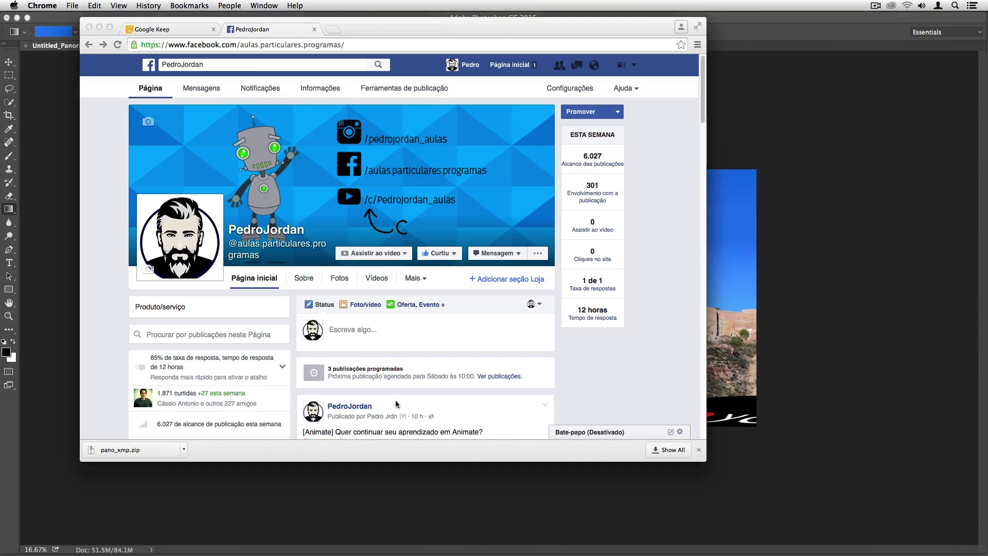
{"action": "left_click", "coordinate": [361, 304]}
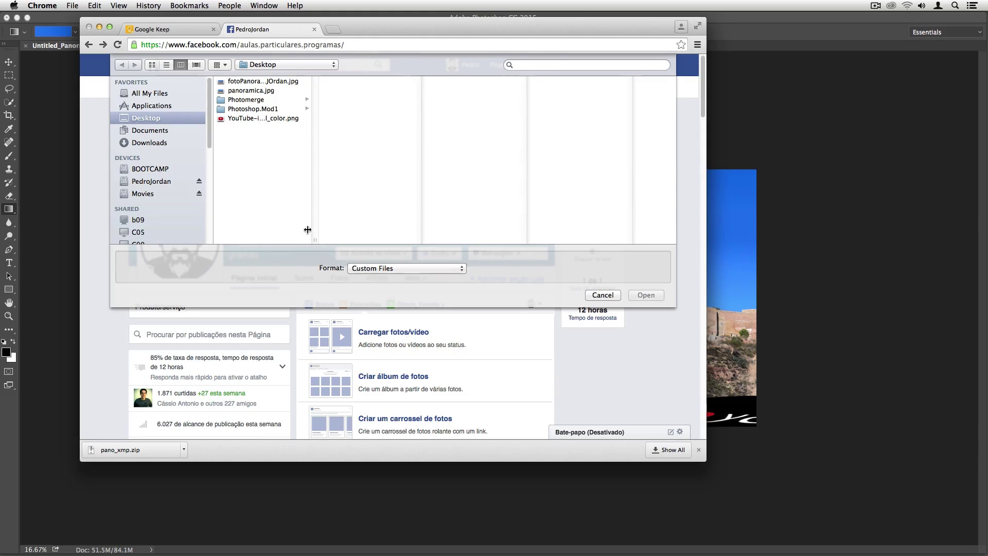
{"action": "left_click", "coordinate": [275, 82]}
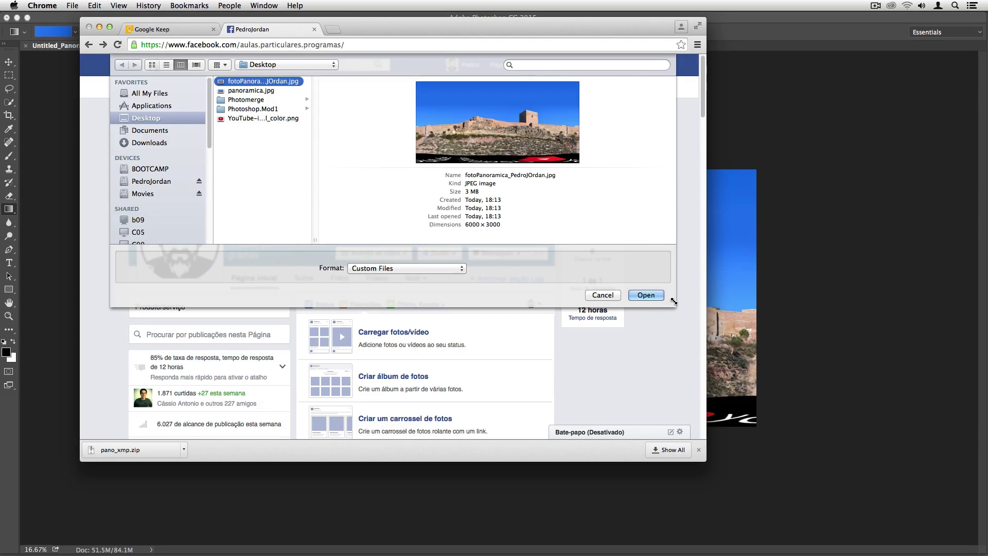
{"action": "left_click", "coordinate": [652, 295]}
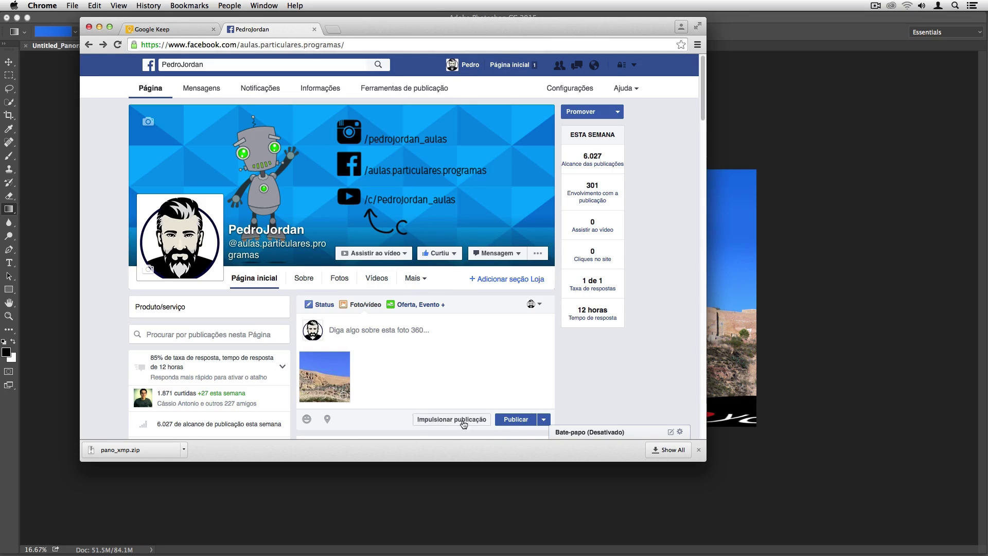
- Publish the Facebook post and scroll down to the new 360 photo
{"action": "left_click", "coordinate": [517, 419]}
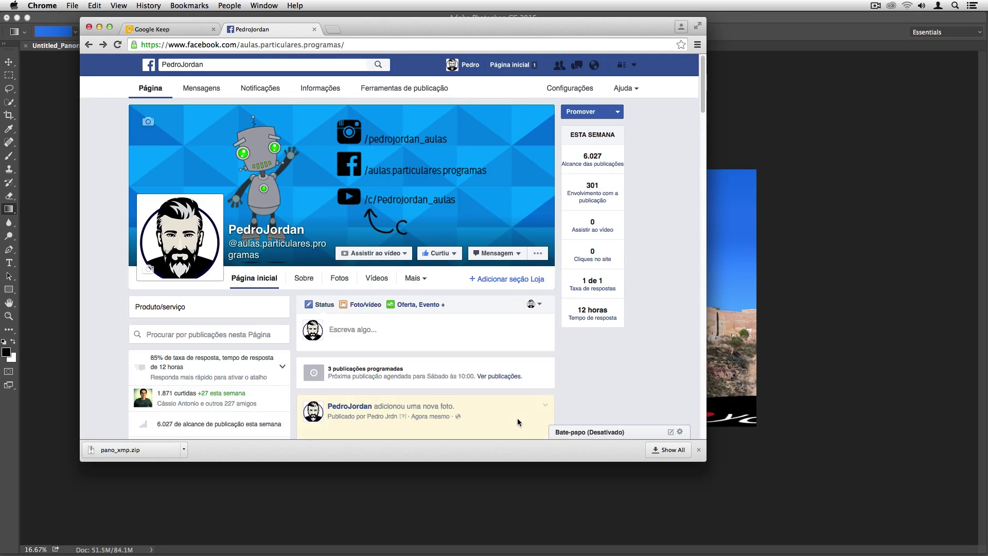
{"action": "left_click_drag", "start_coordinate": [703, 86], "coordinate": [703, 132]}
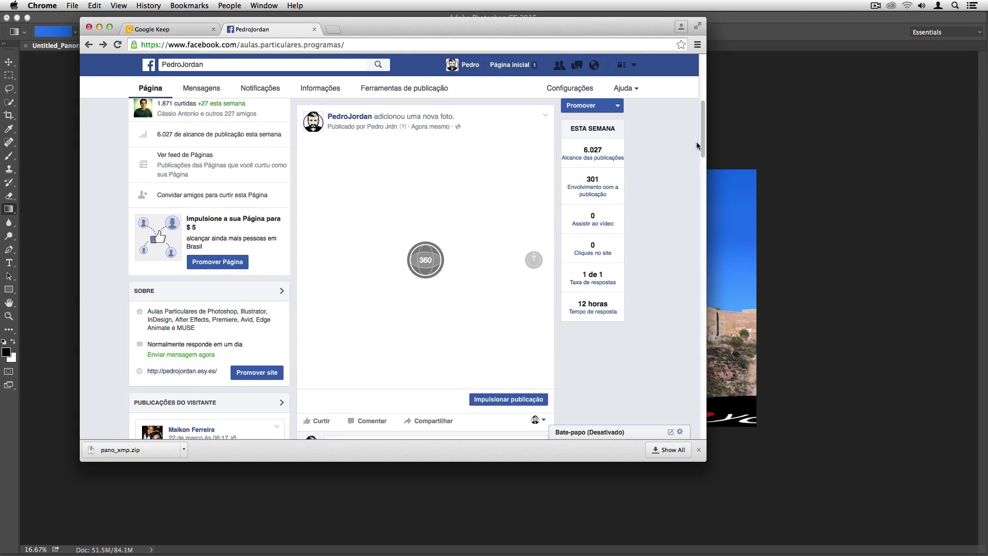